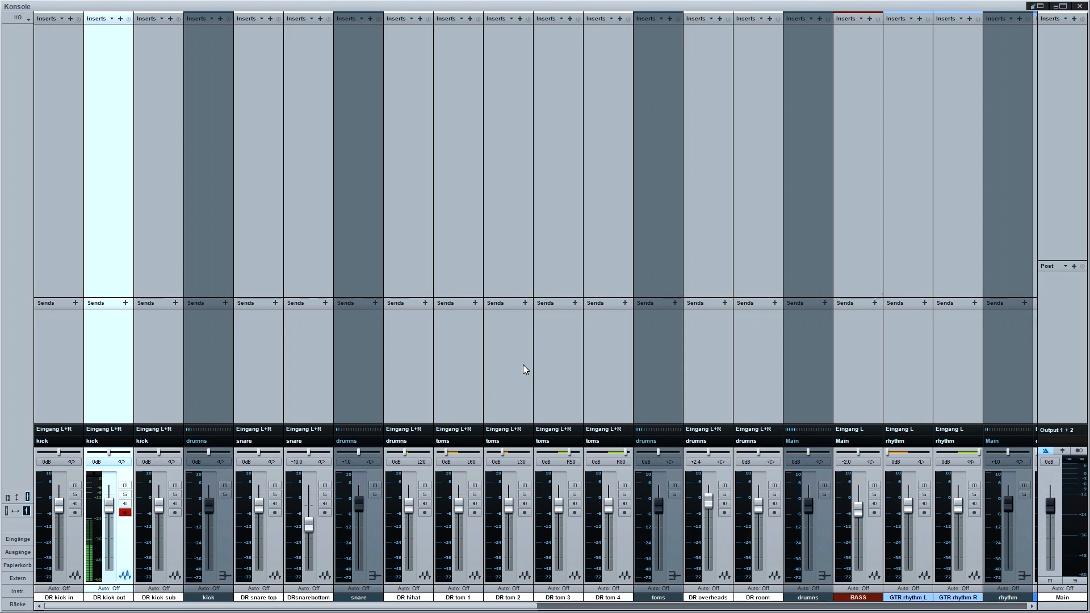
Look over the drum, guitar and vocal channels and their buses in the mixer, then play the song
left_click(435, 103)
left_click(206, 246)
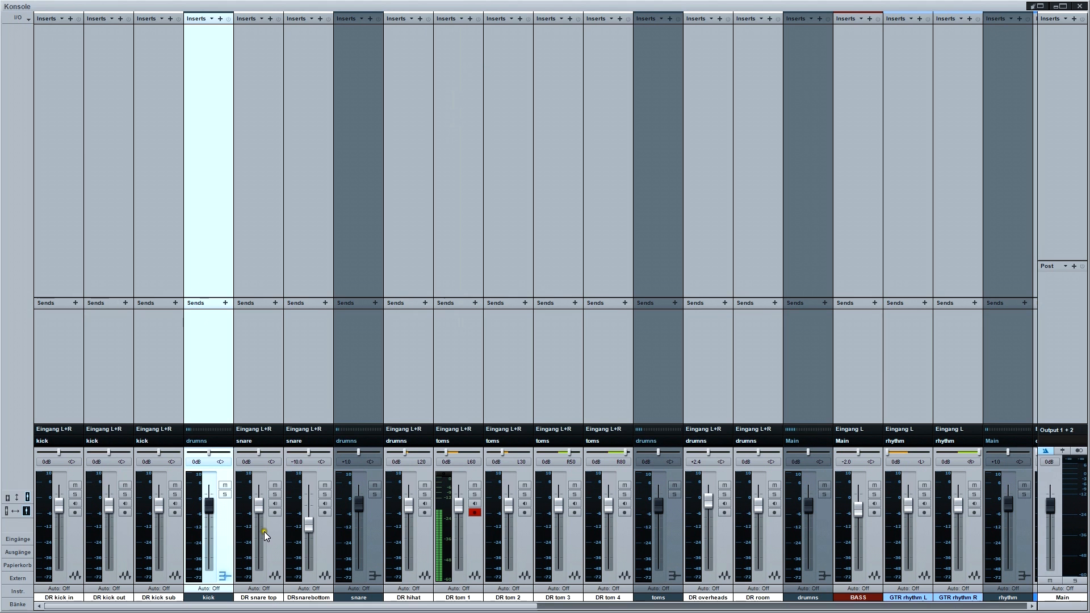
left_click_drag(299, 608, 788, 610)
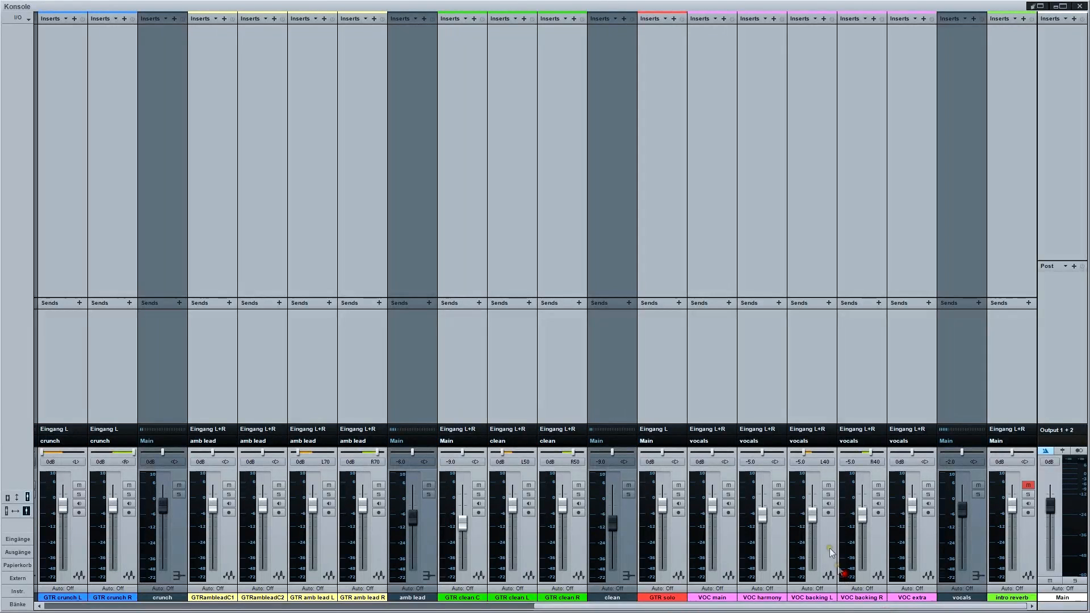
left_click(978, 521)
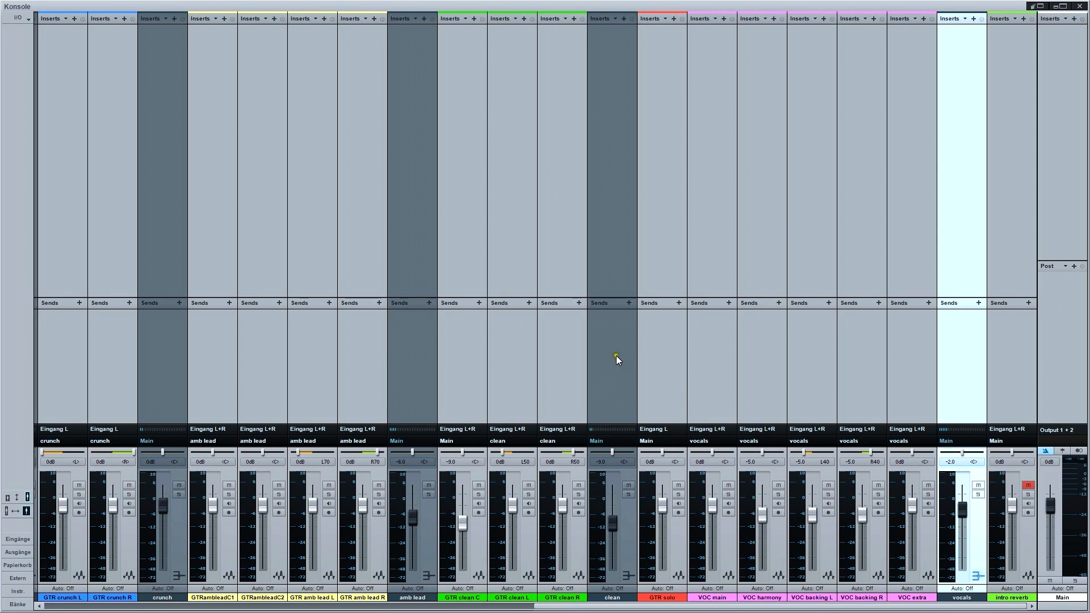
left_click(622, 339)
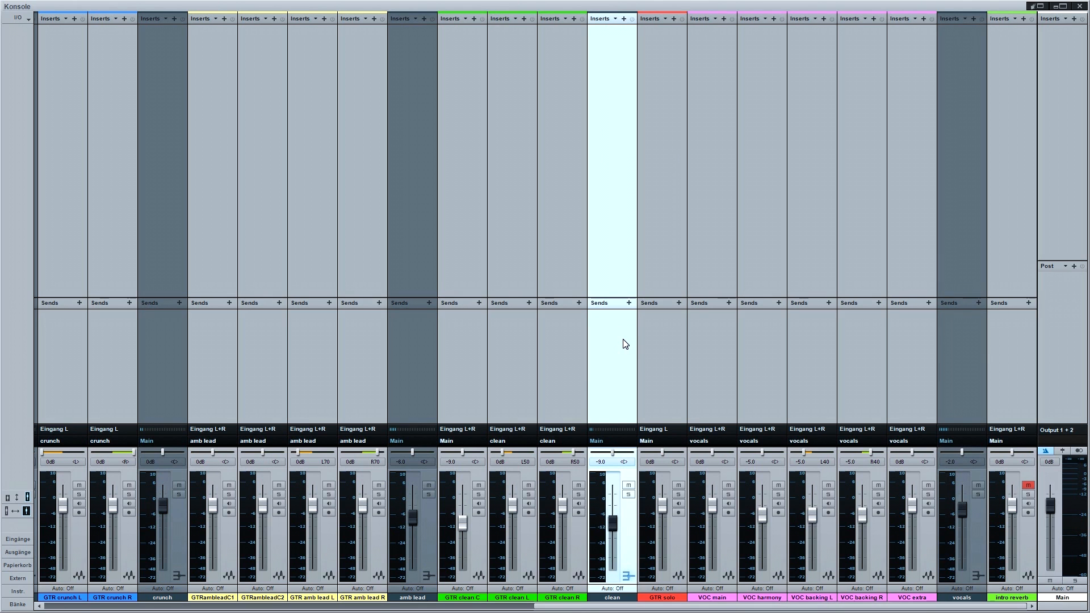
left_click(427, 335)
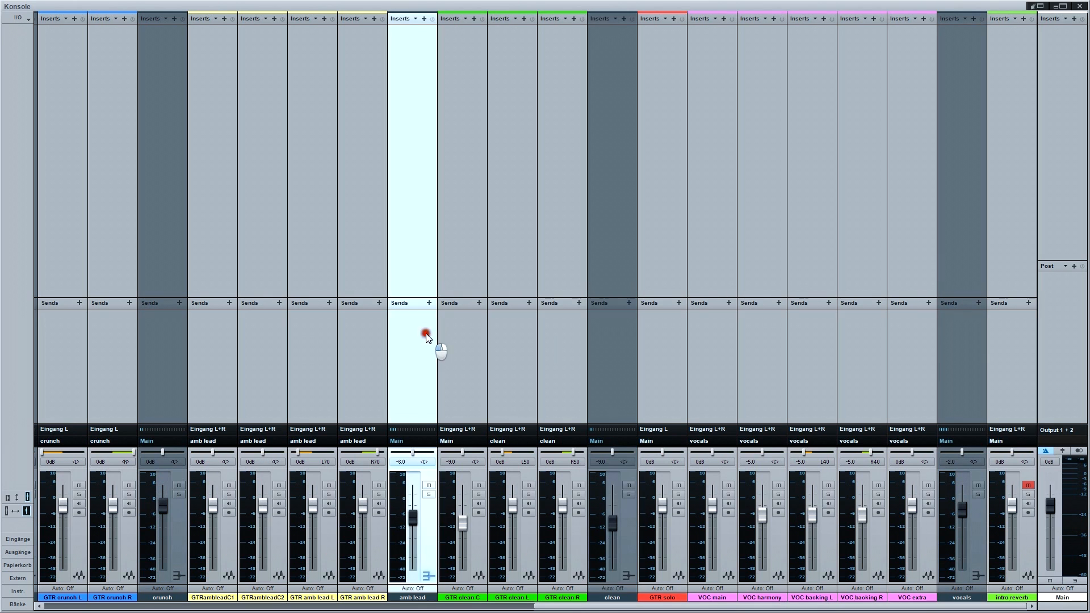
left_click(169, 336)
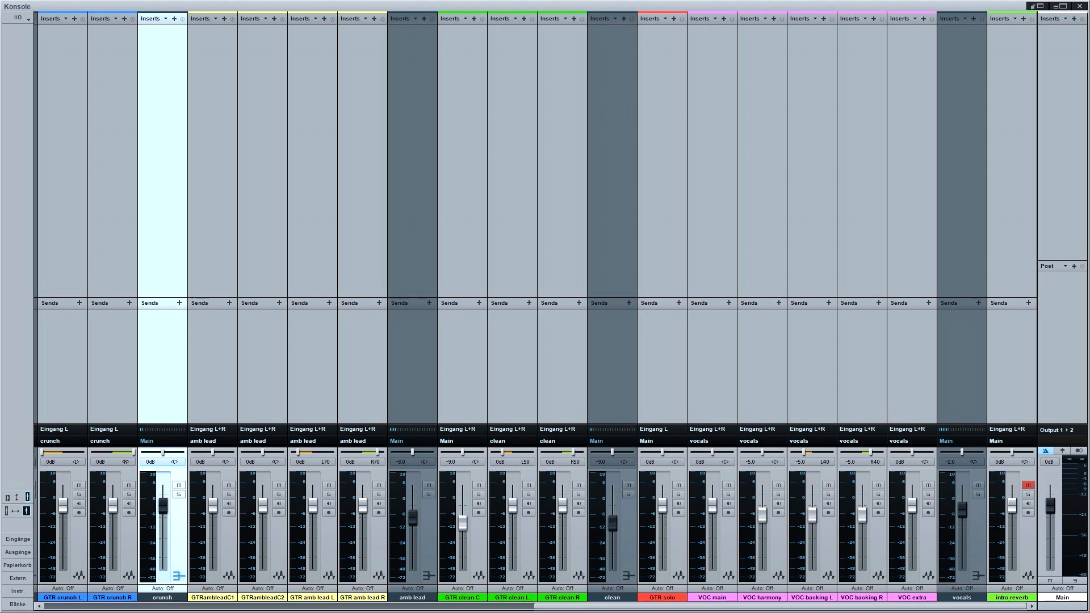
key("space")
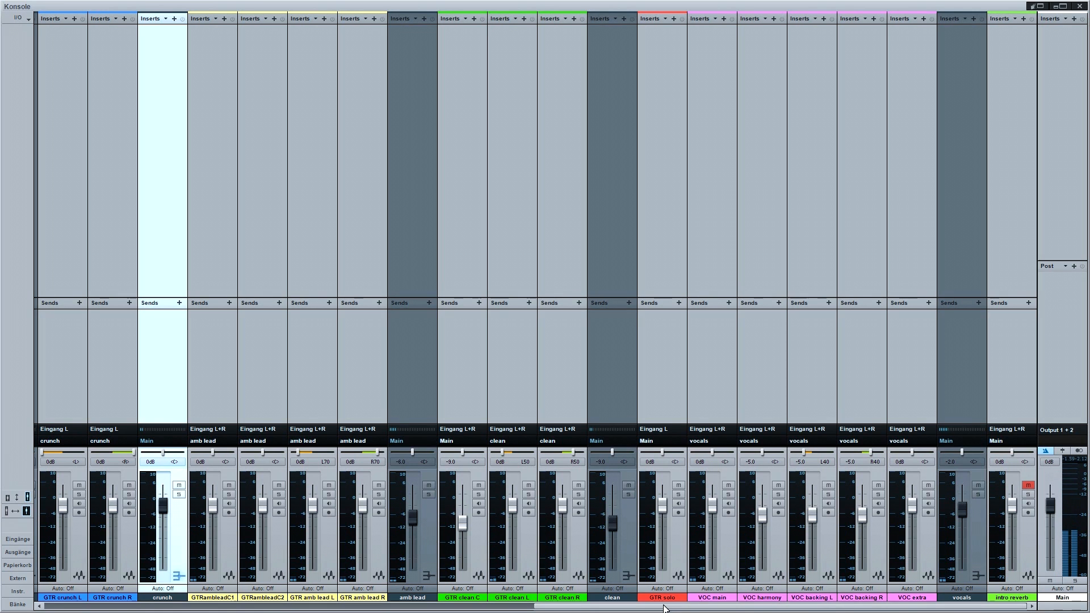
Insert the REQ 4 Stereo equalizer on the vocals bus and move its window clear of the vocals channel
left_click(957, 264)
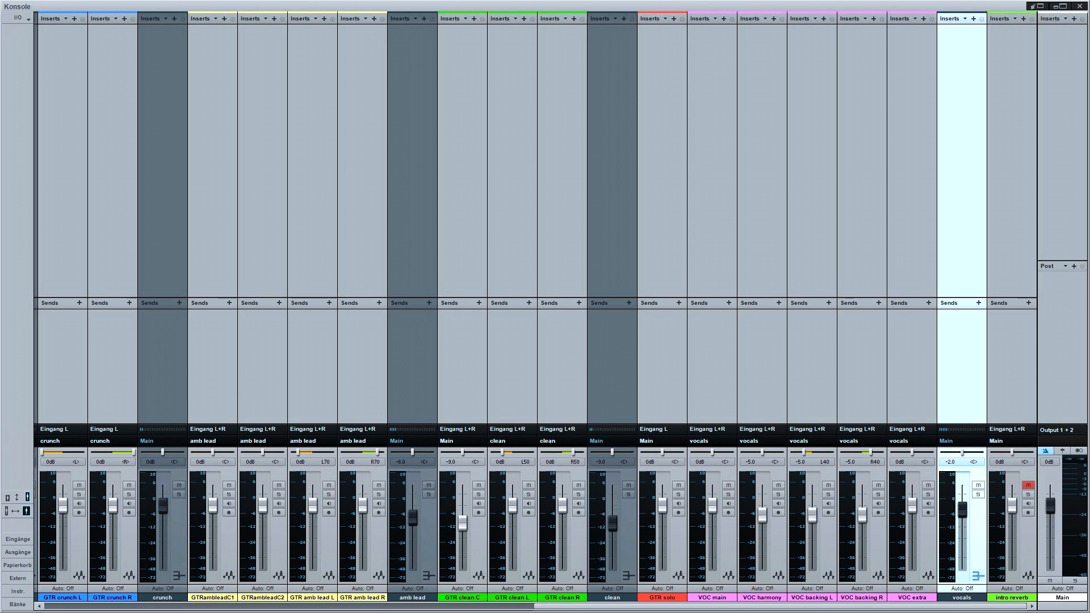
left_click_drag(958, 156, 958, 156)
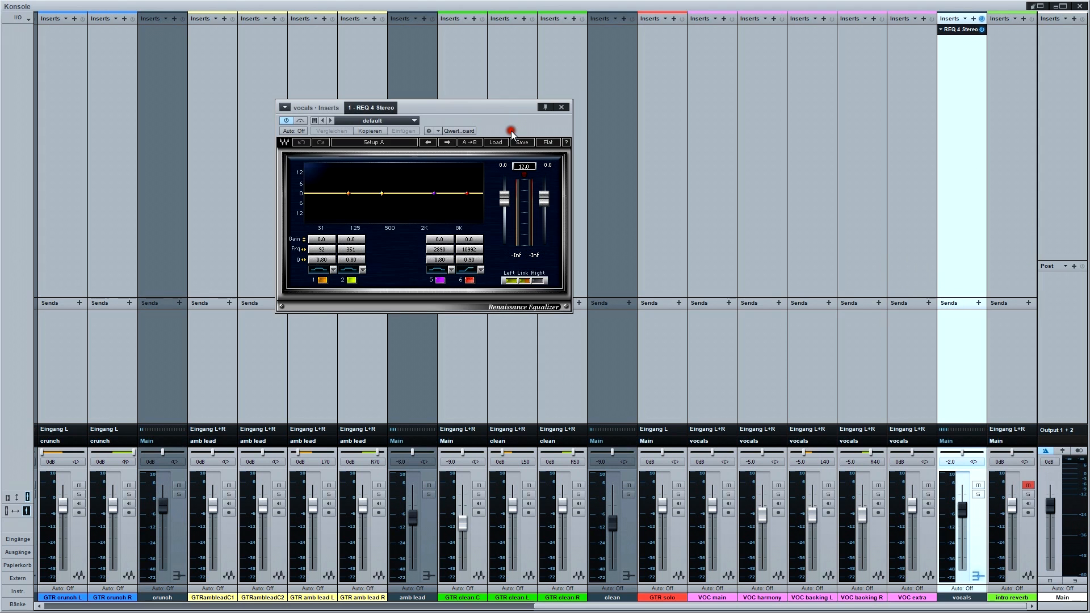
left_click_drag(511, 133, 429, 103)
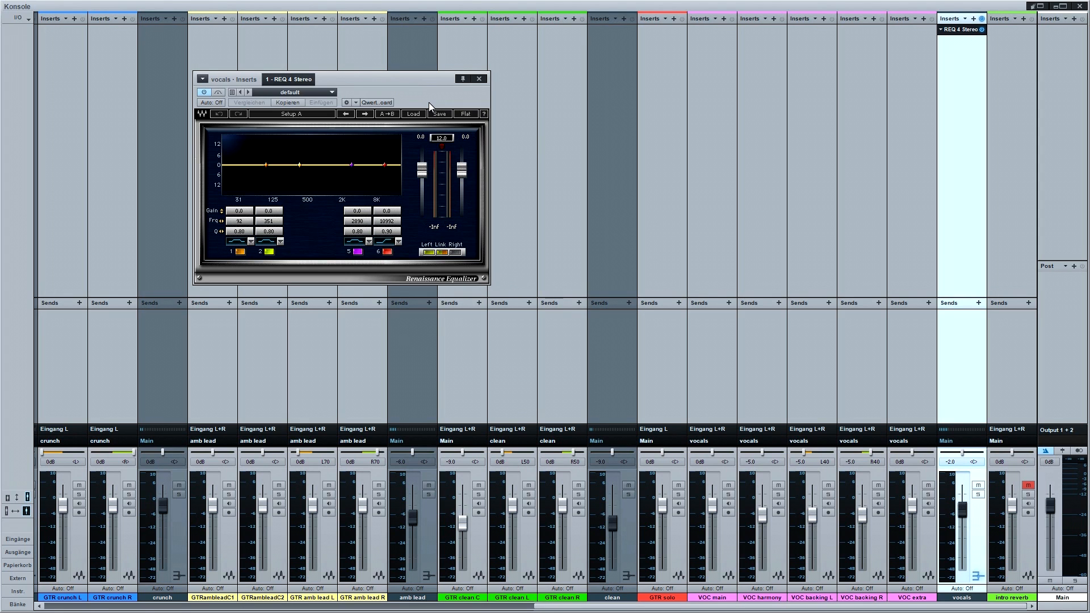
Make band 1 of the vocals equalizer a high-pass filter with Q 1.00 at about 147 Hz and close the equalizer
left_click(247, 231)
type("1")
key("Return")
left_click(241, 240)
left_click(242, 219)
left_click_drag(242, 219, 252, 228)
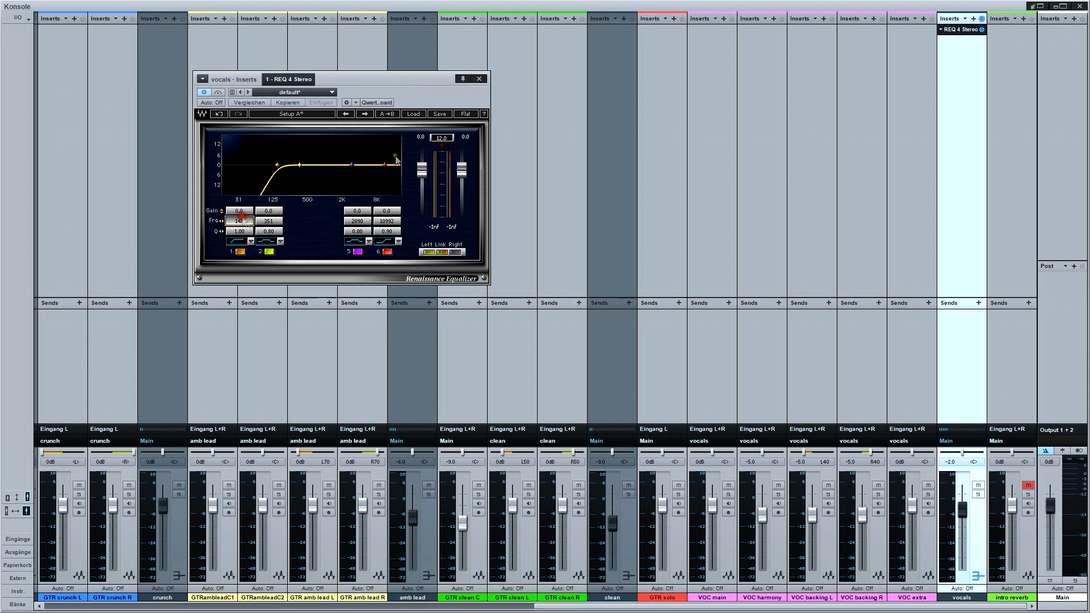
left_click(481, 79)
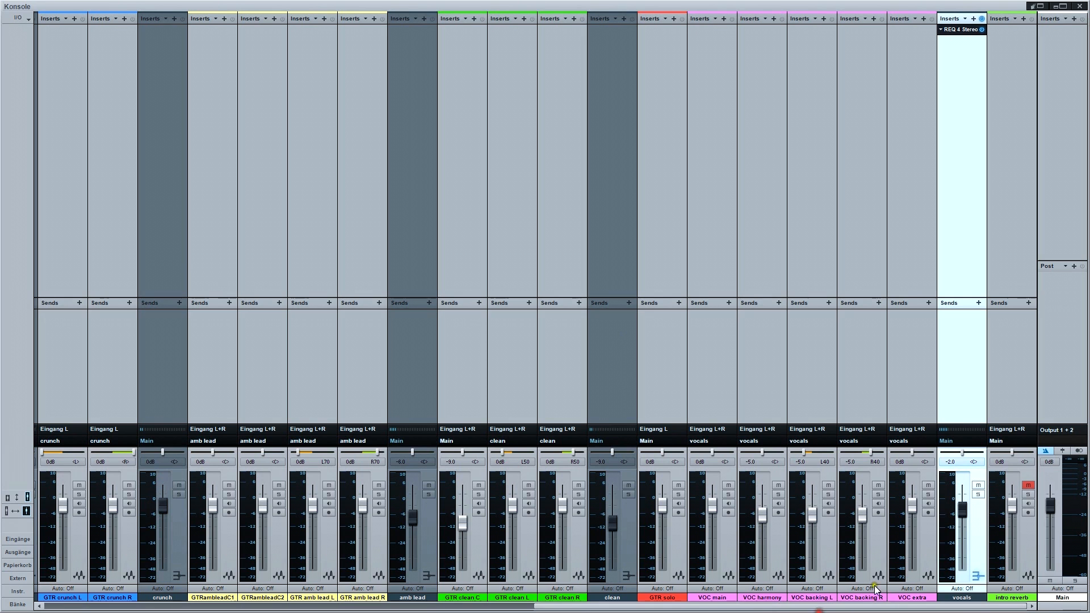
Solo the vocals bus during playback, compare it with the equalizer bypassed and active, and release the solo
left_click(978, 495)
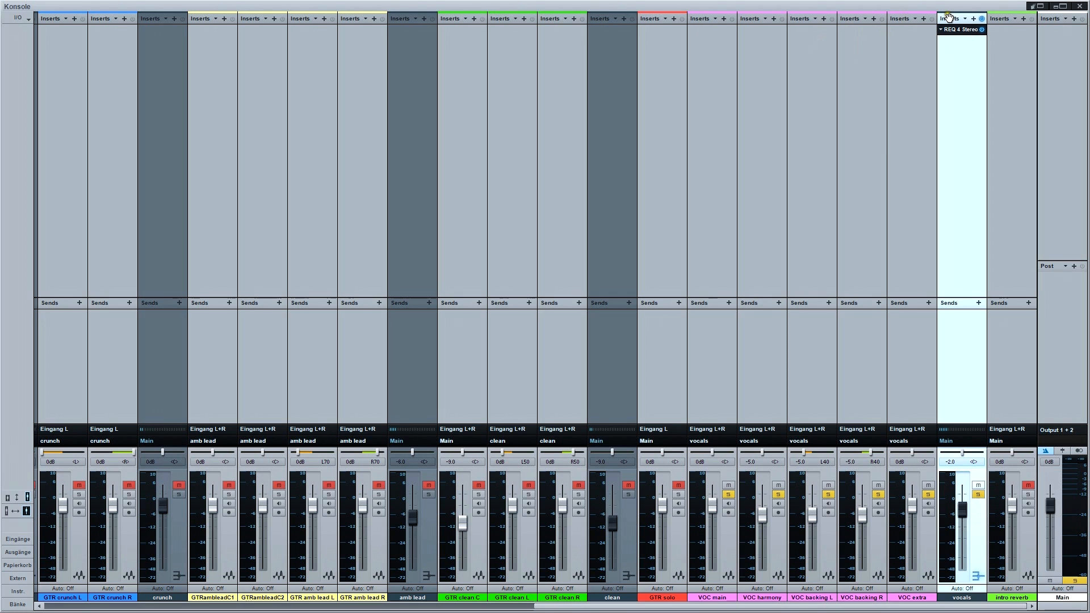
key("space")
left_click(982, 30)
left_click(982, 30)
left_click(982, 31)
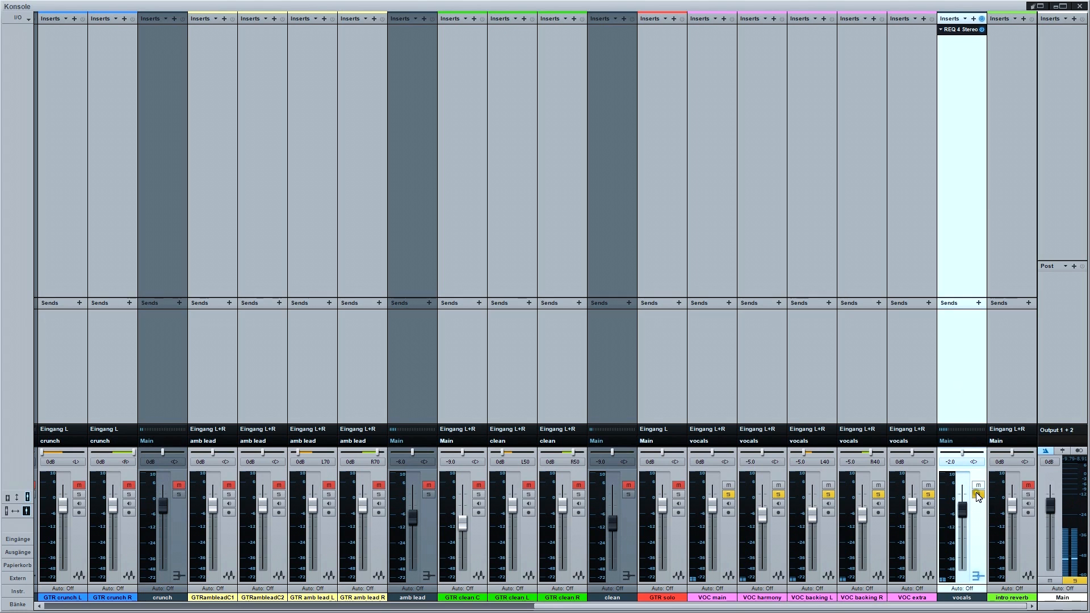
left_click_drag(778, 607, 987, 609)
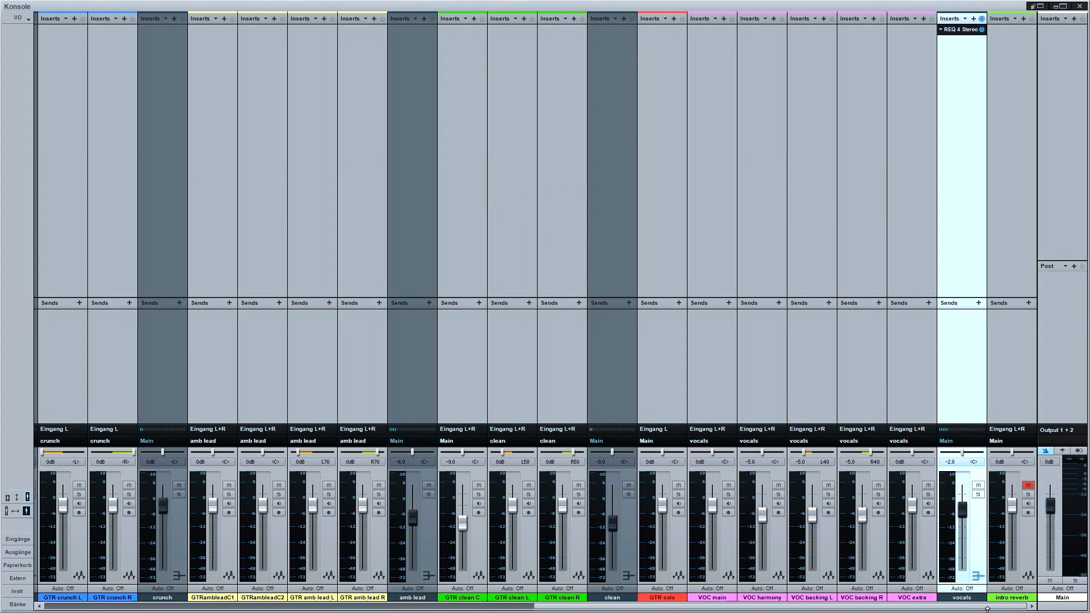
Mute the vocals bus and copy its REQ 4 Stereo equalizer to the clean guitar bus
left_click(978, 485)
left_click(963, 104)
left_click(965, 30)
left_click_drag(967, 33, 606, 63)
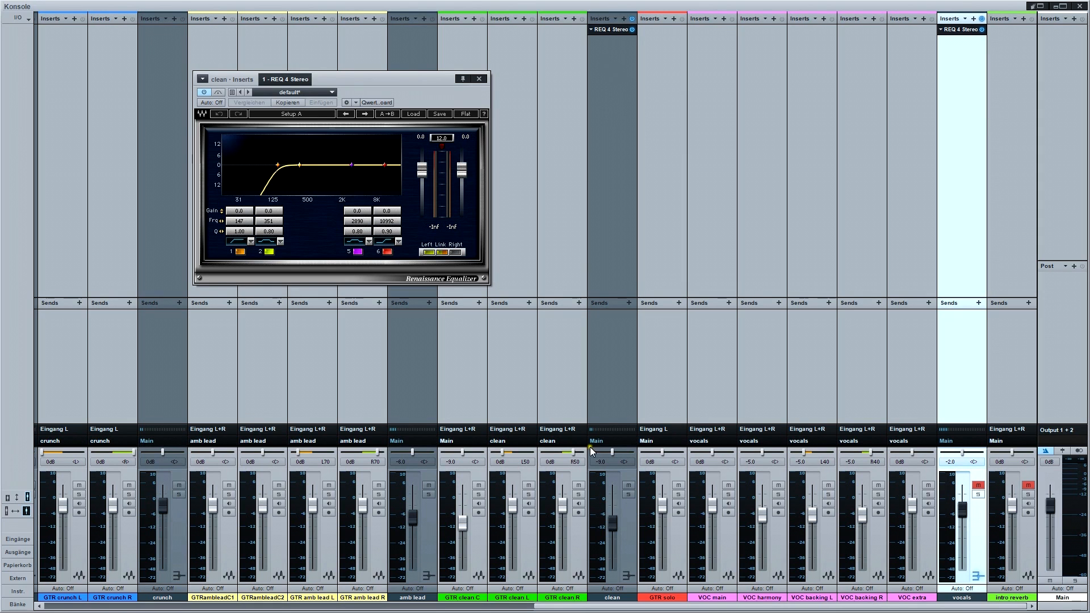
Solo the clean bus, sweep its high-pass frequency during playback up to about 181 Hz, and compare band 1 off and on
left_click(627, 495)
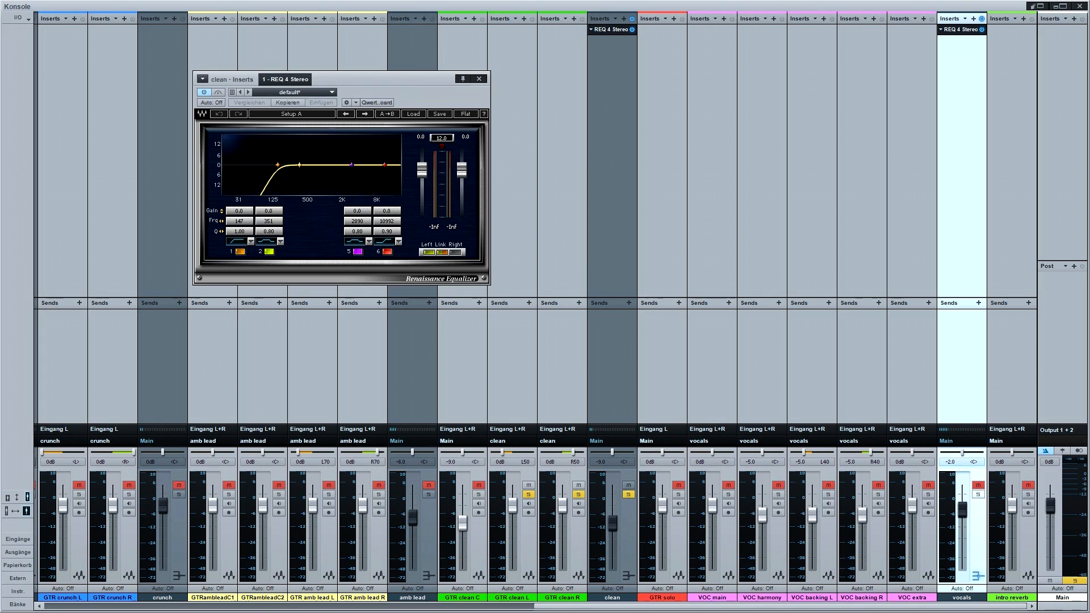
left_click_drag(249, 220, 168, 220)
key("space")
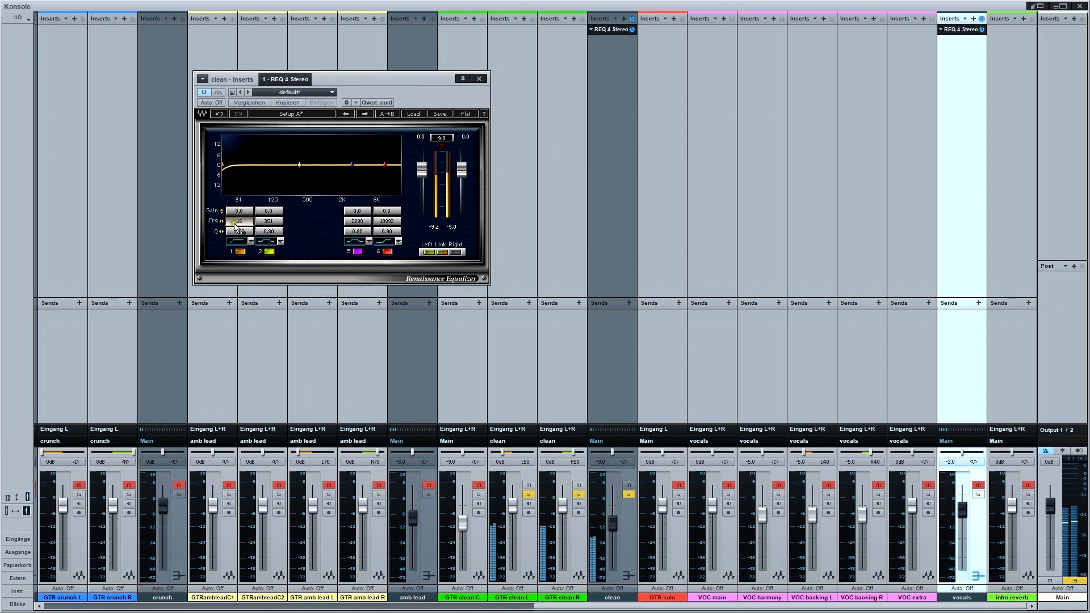
left_click_drag(235, 226, 320, 240)
left_click(240, 253)
left_click(240, 252)
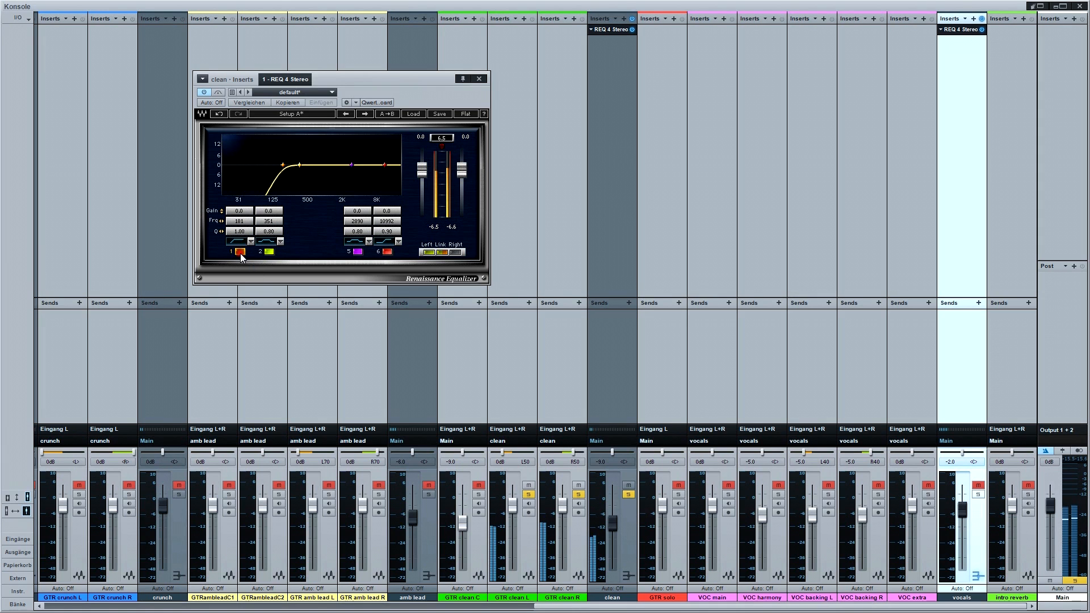
Release the clean bus solo, lower its high-pass frequency to about 168 Hz in the full mix, and close the equalizer
key("shift+s")
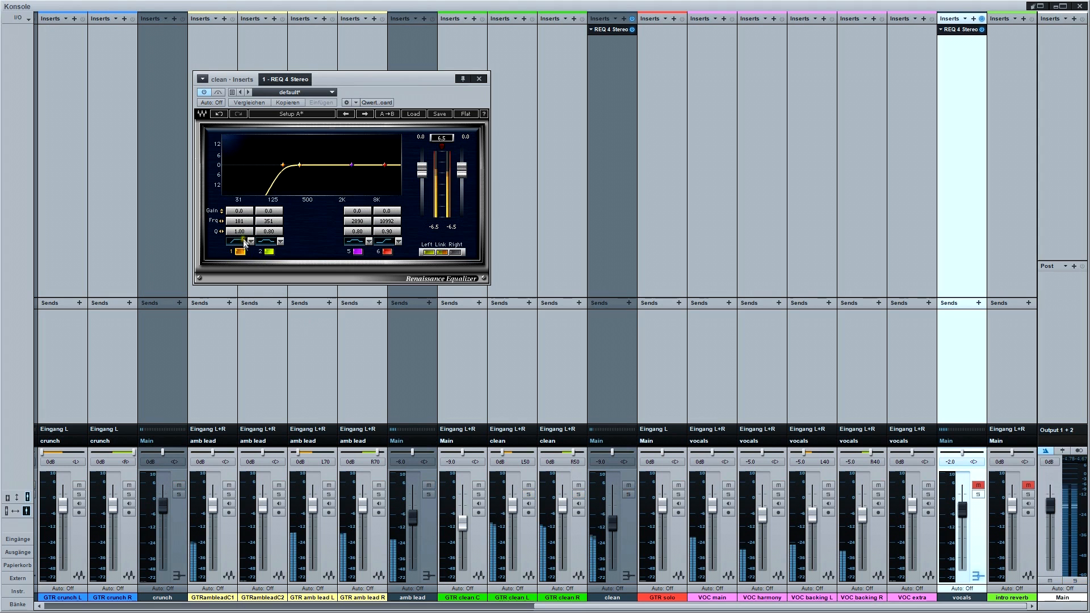
mouse_move(242, 226)
left_mouse_down()
mouse_move(256, 232)
mouse_move(240, 230)
left_mouse_up()
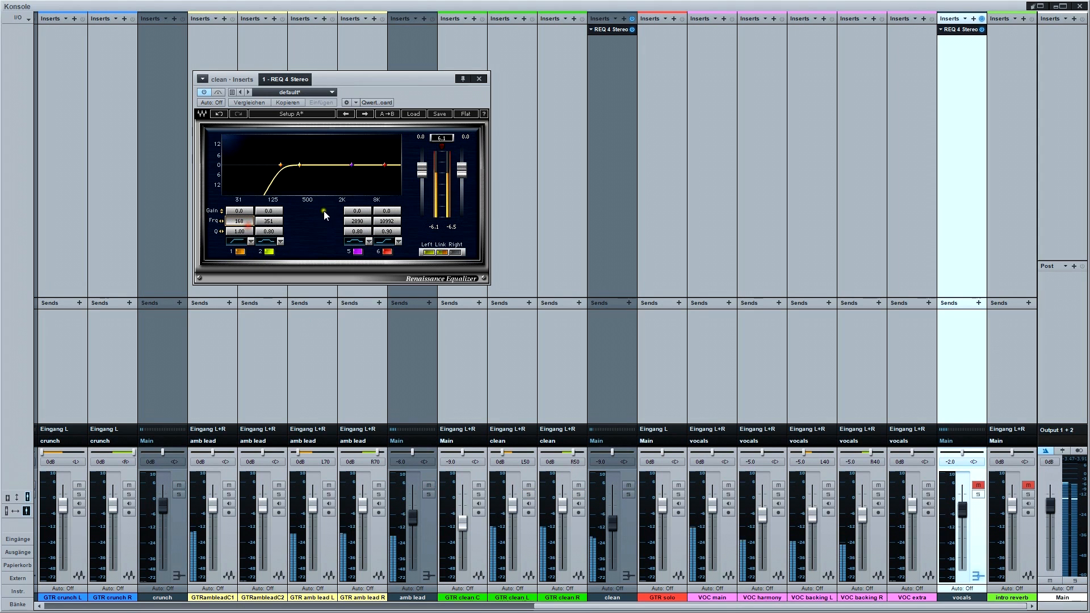
left_click(486, 78)
Solo the amb lead bus, copy the clean bus's REQ 4 Stereo equalizer onto it, and start playback
left_click(429, 493)
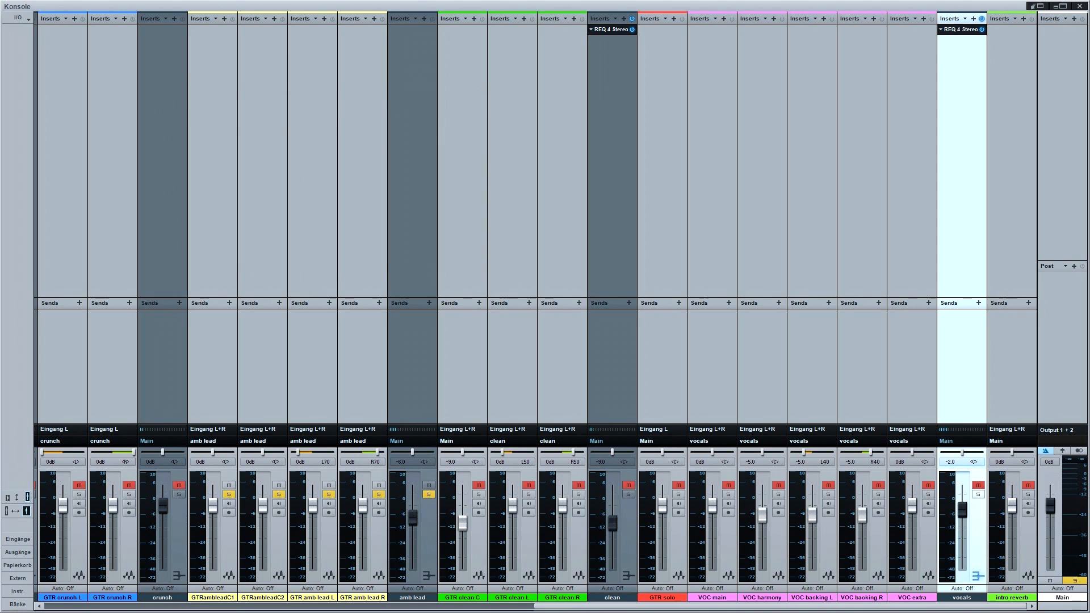
left_click_drag(610, 29, 418, 48)
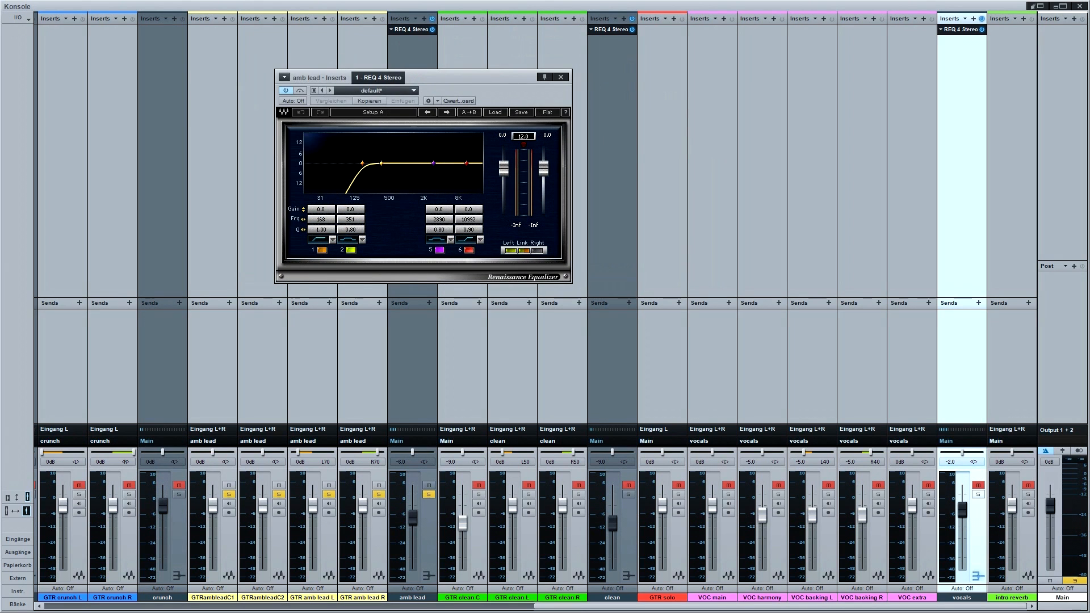
key("space")
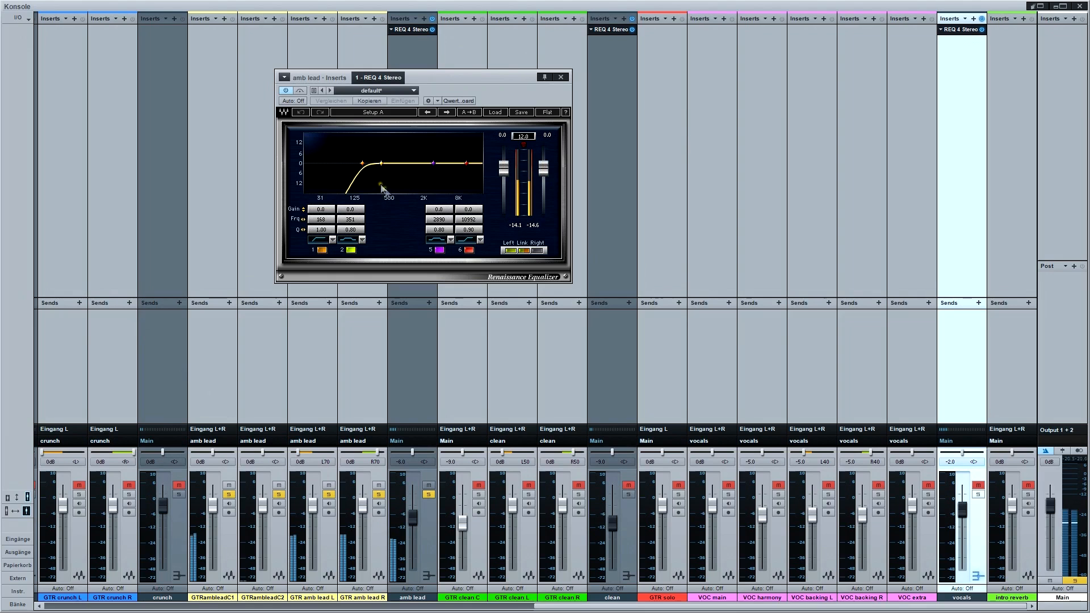
Compare band 1 off and on for the amb lead bus, set its high-pass frequency to about 207 Hz, and close the equalizer
left_click(322, 251)
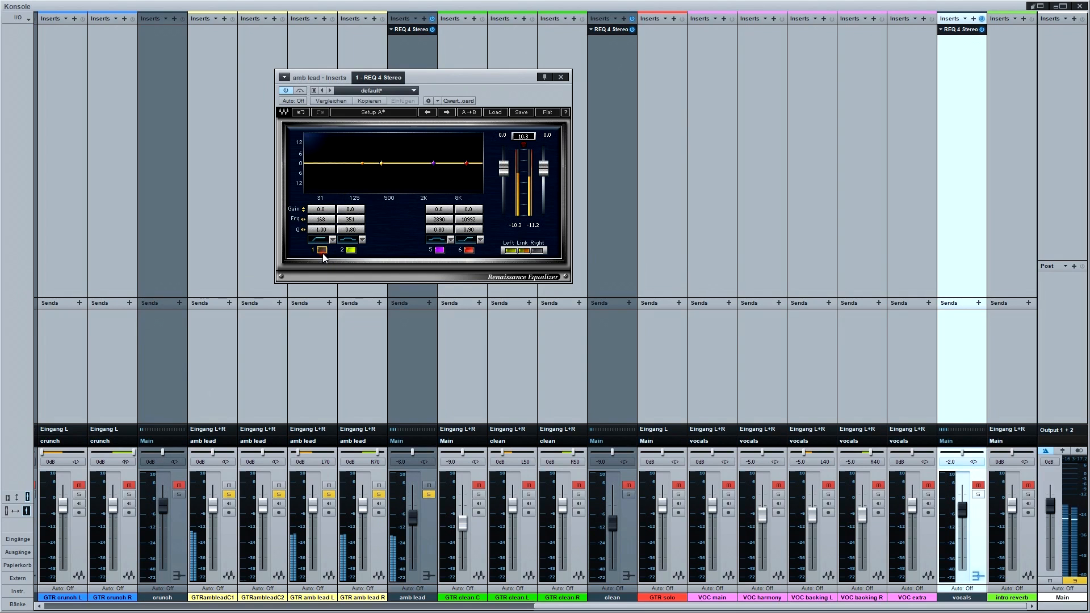
left_click(323, 252)
left_click_drag(324, 220, 328, 221)
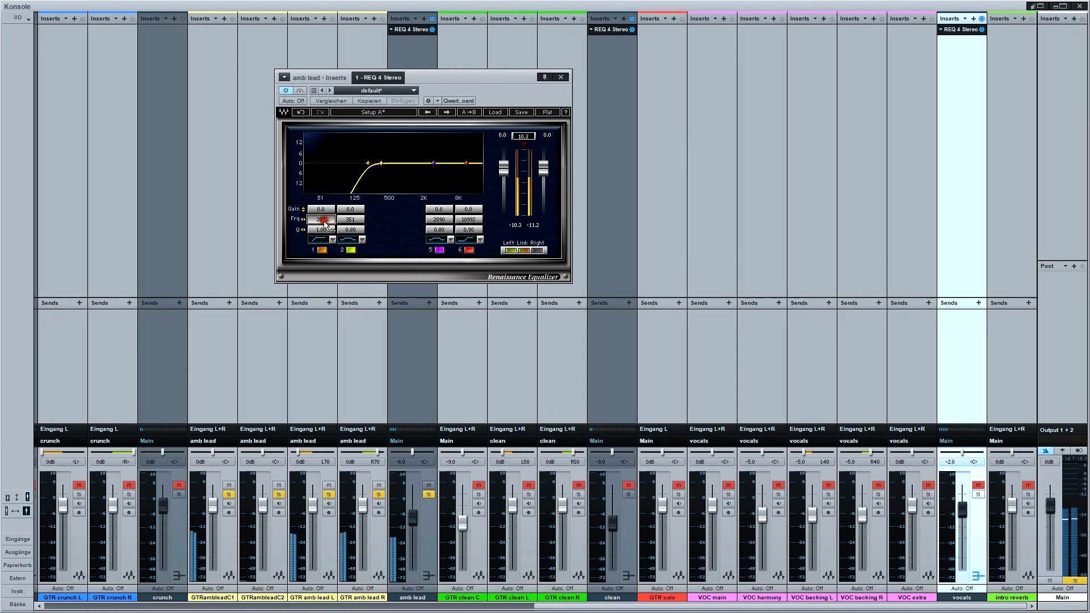
left_click(564, 78)
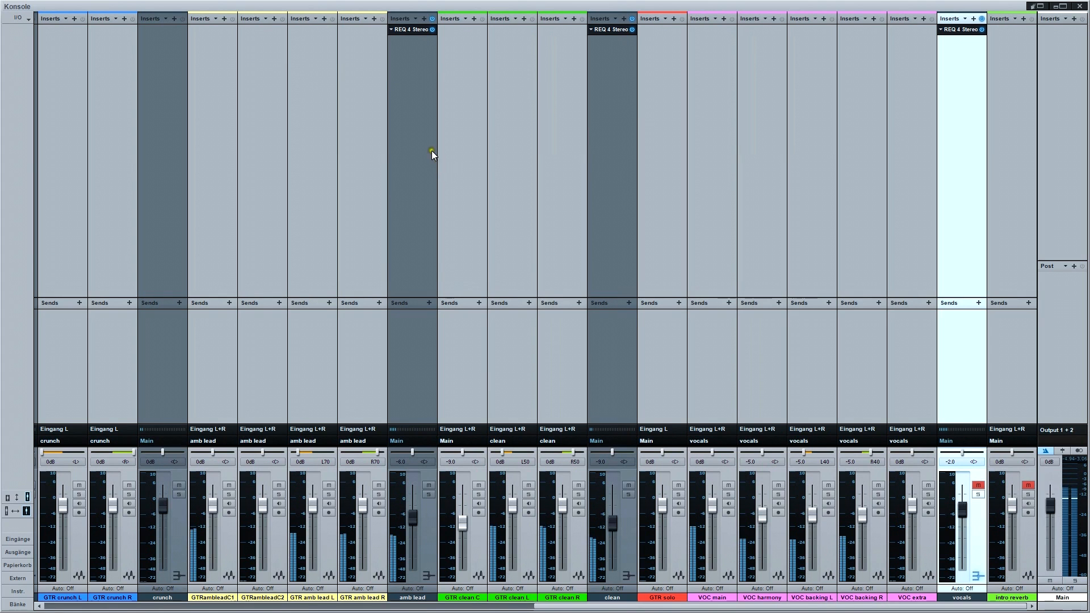
Compare the full mix with the amb lead and clean bus equalizers bypassed and active
left_click(431, 30)
left_click(633, 30)
left_click(633, 29)
left_click(433, 30)
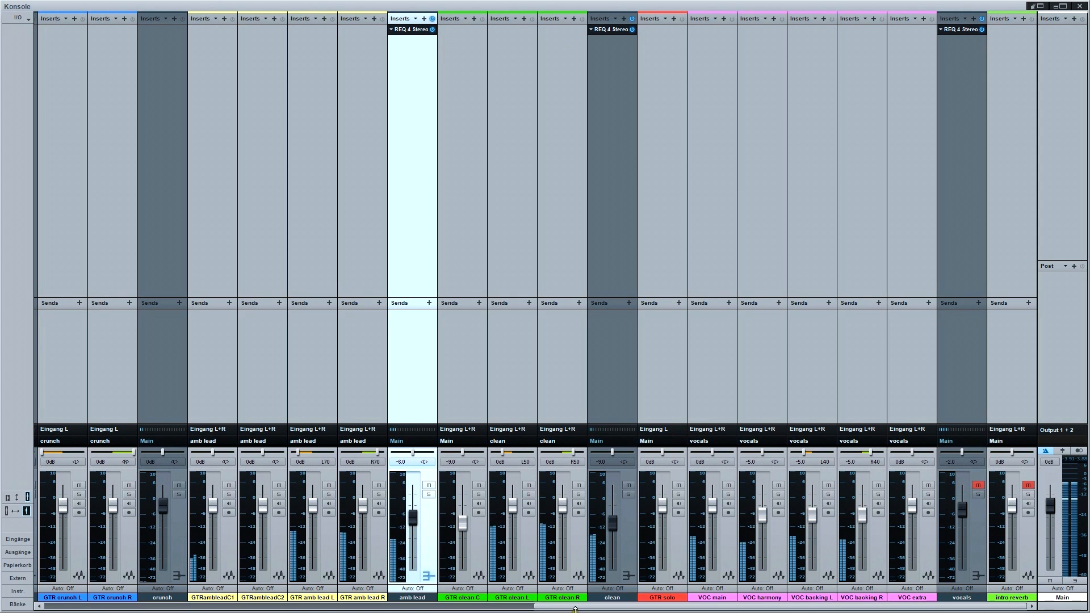
Solo the DR overheads channel, disarm it for recording, and start playback
left_click_drag(564, 609, 265, 609)
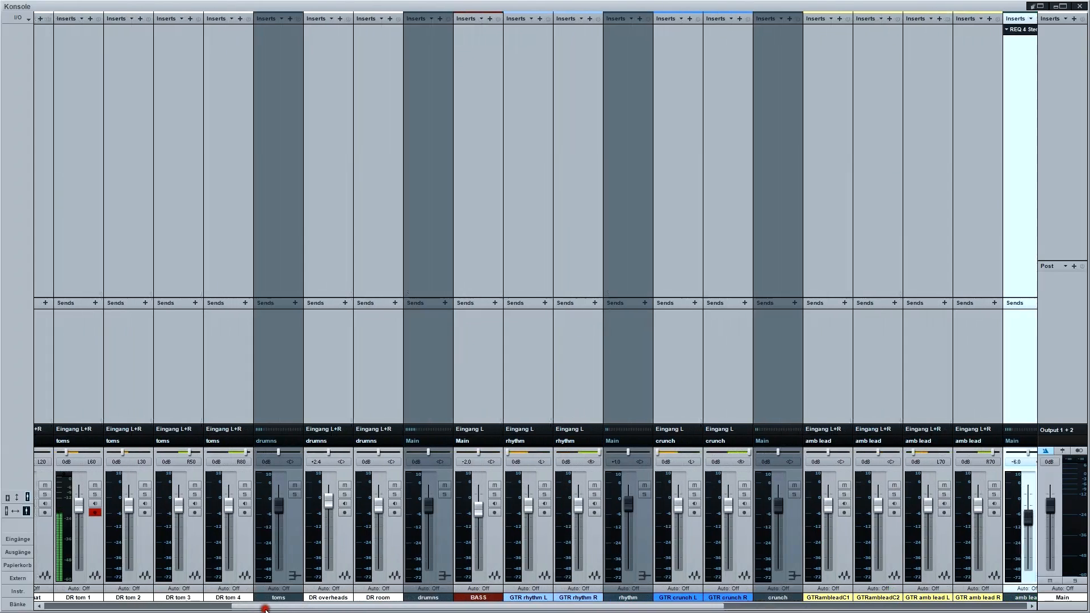
left_click(324, 539)
key("s")
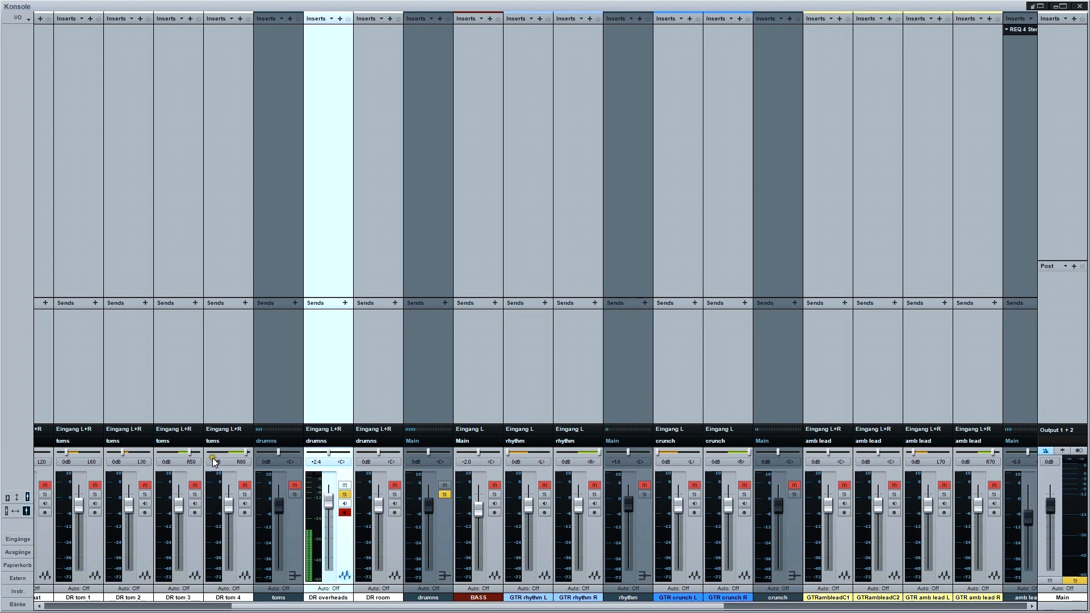
left_click(346, 513)
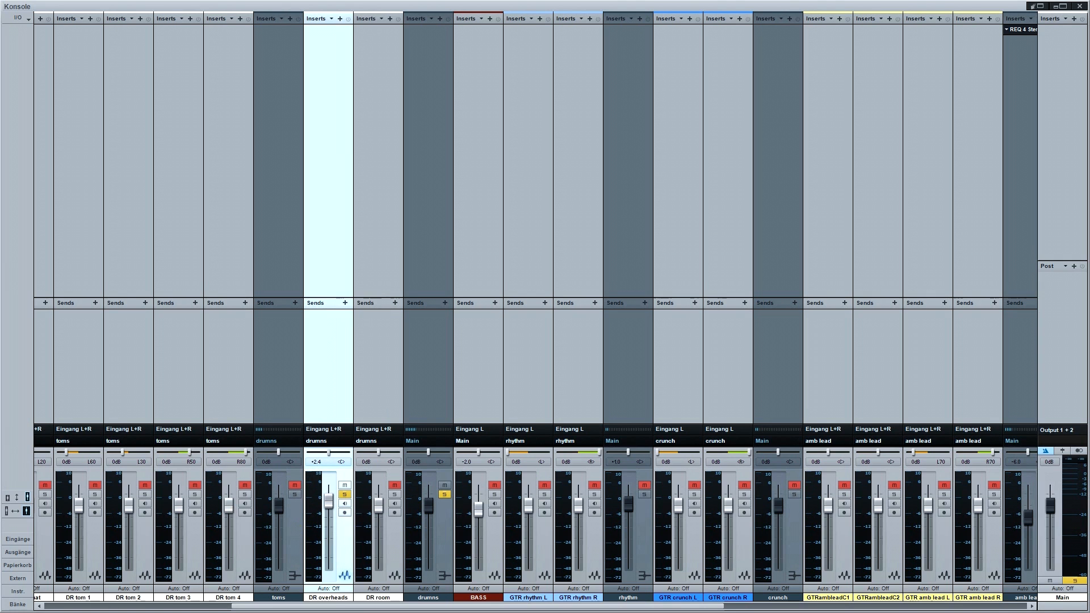
key("space")
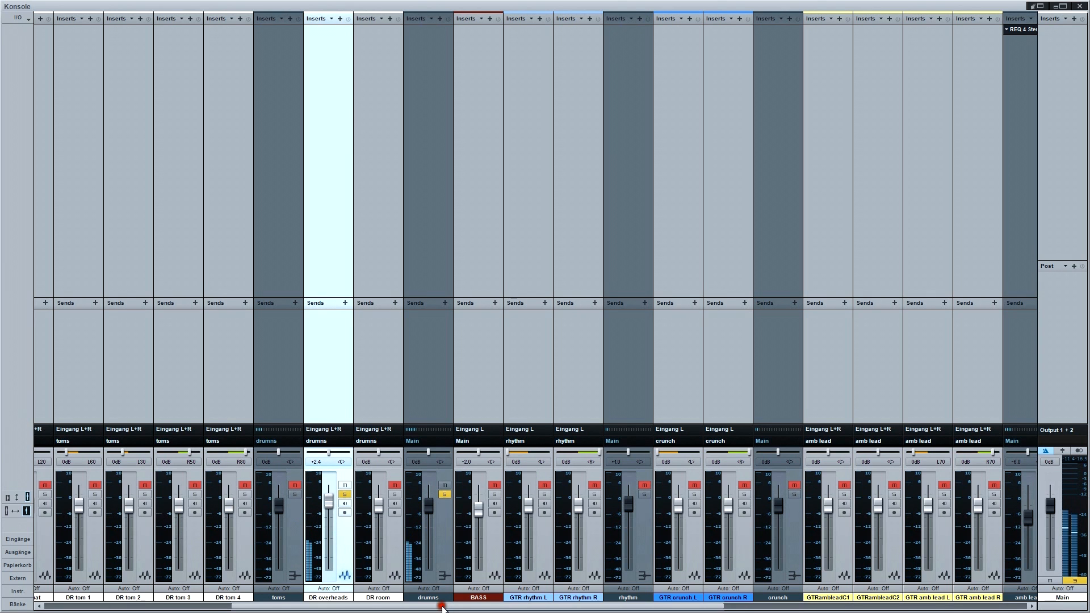
Copy the amb lead bus's REQ 4 Stereo equalizer to DR overheads and raise its high-pass frequency to about 903 Hz
left_click_drag(442, 607, 501, 608)
left_click_drag(907, 29, 215, 50)
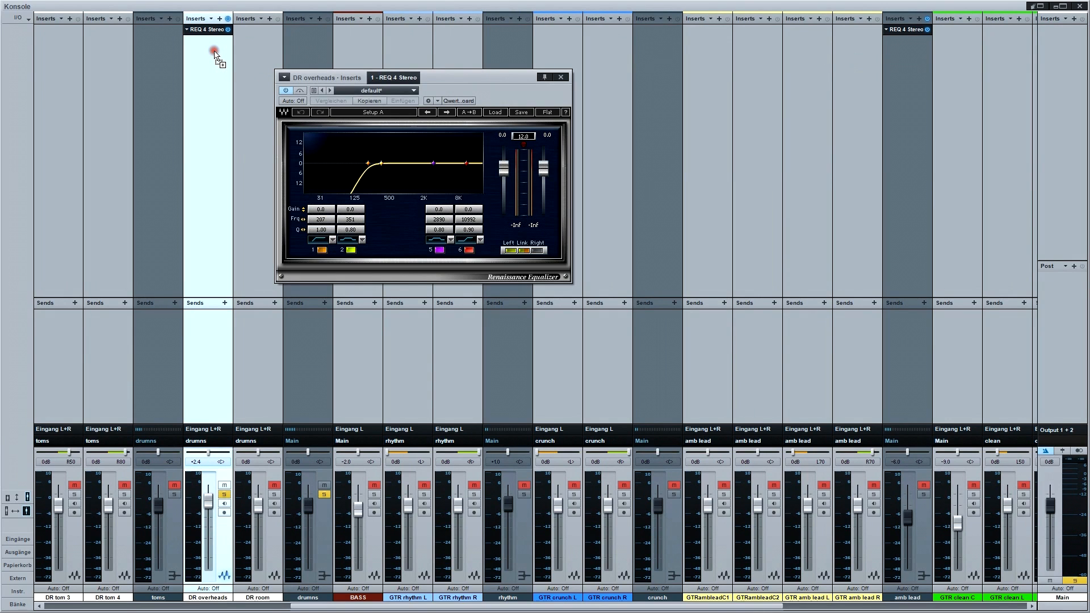
left_click(318, 220)
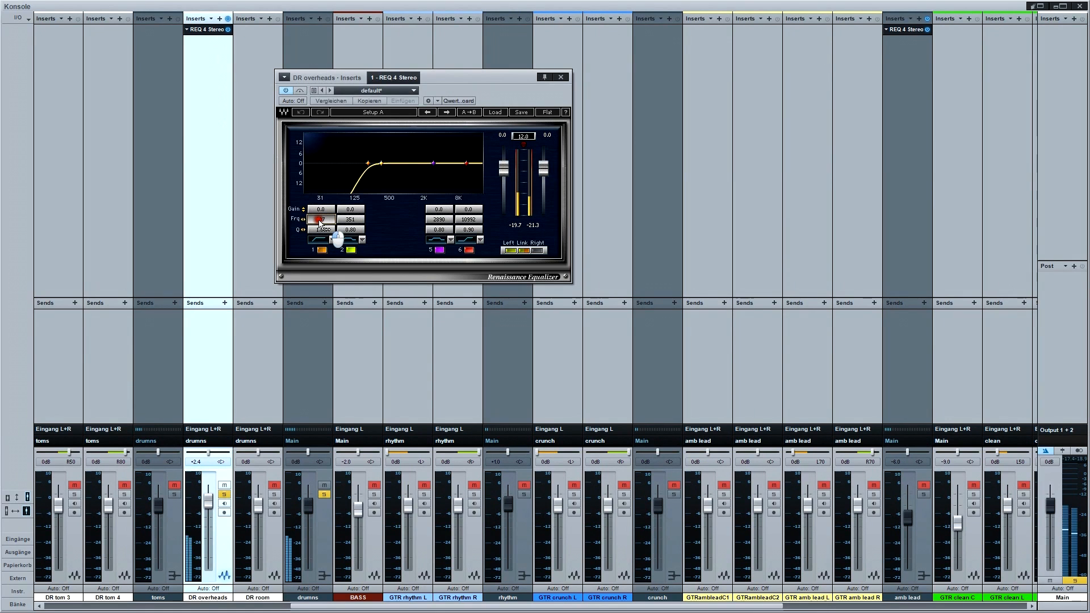
left_click_drag(318, 219, 360, 234)
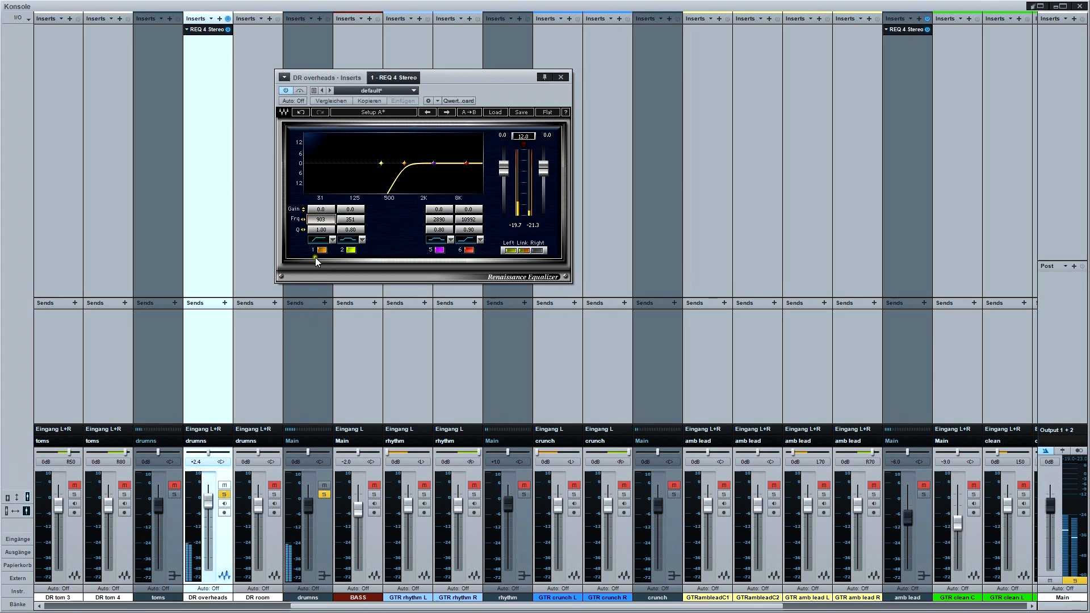
Unsolo DR overheads, compare its equalizer's band 1 off and on in the full mix, and close the equalizer
left_click(224, 495)
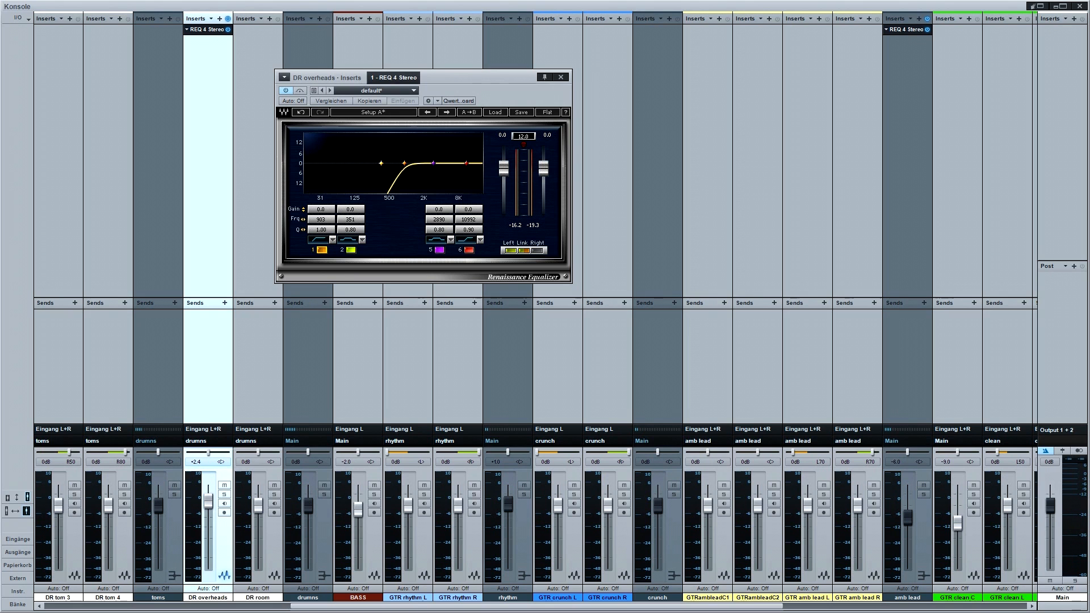
left_click(322, 251)
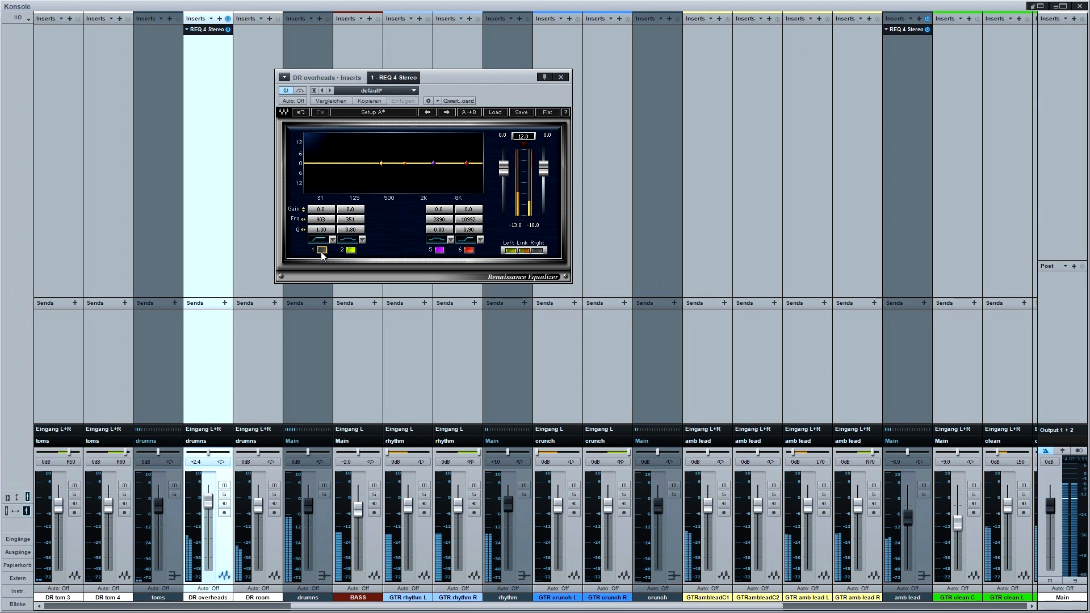
left_click(321, 251)
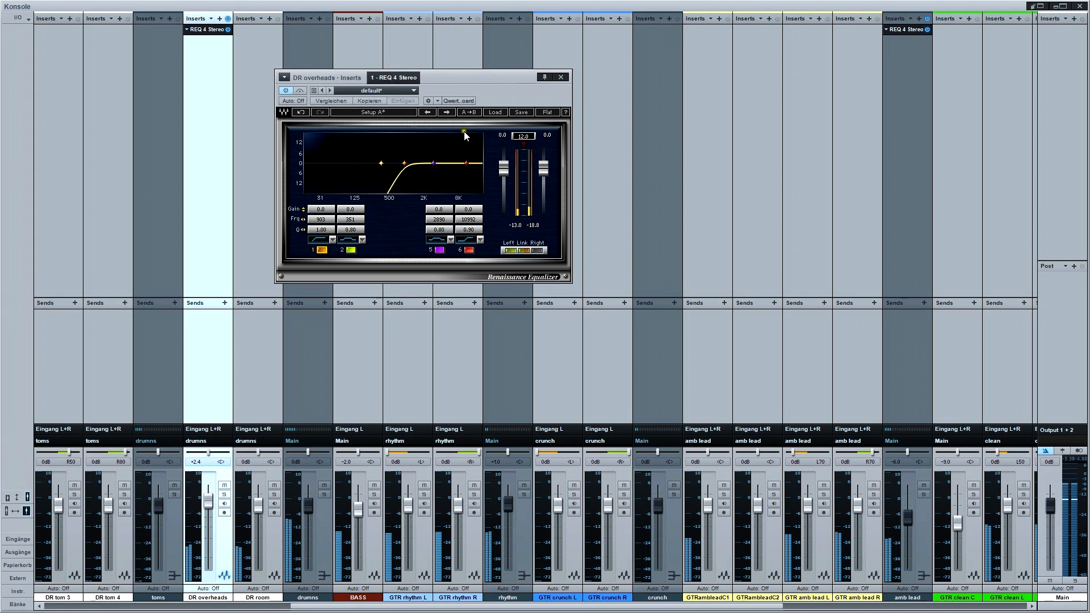
left_click(561, 77)
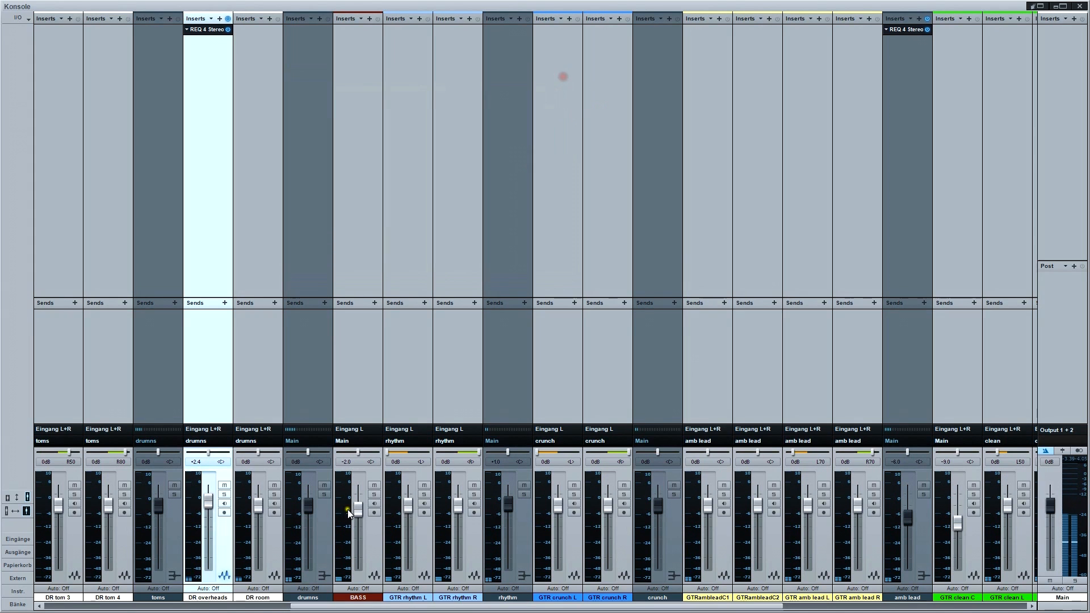
Solo DR room and copy DR overheads' equalizer to it with band 1 at 121 Hz and band 2 at -7.5 dB, 423 Hz, Q 0.34
left_click(274, 494)
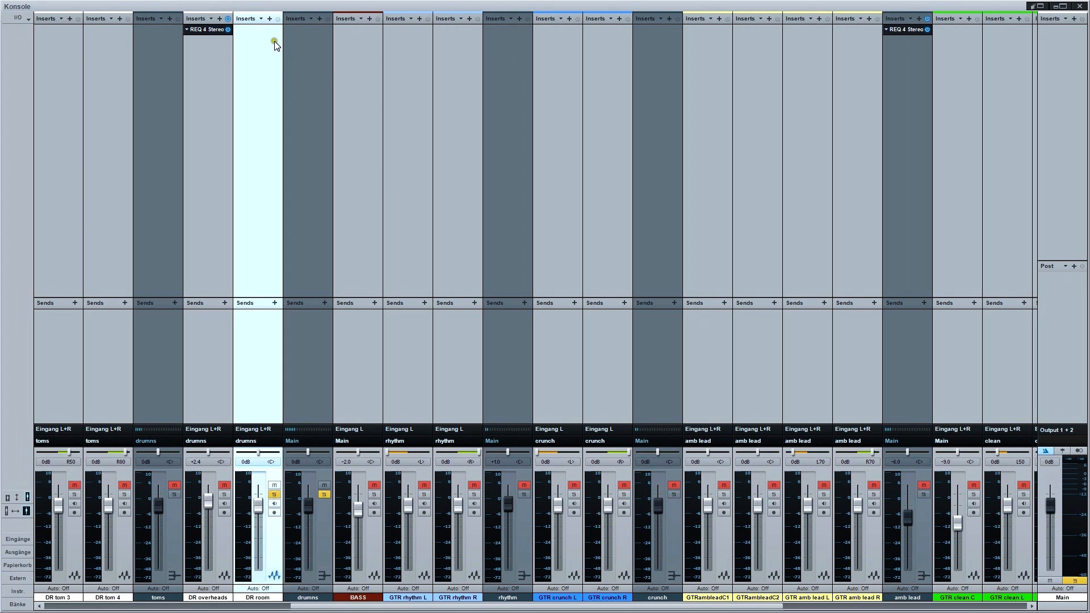
left_click_drag(207, 30, 254, 35)
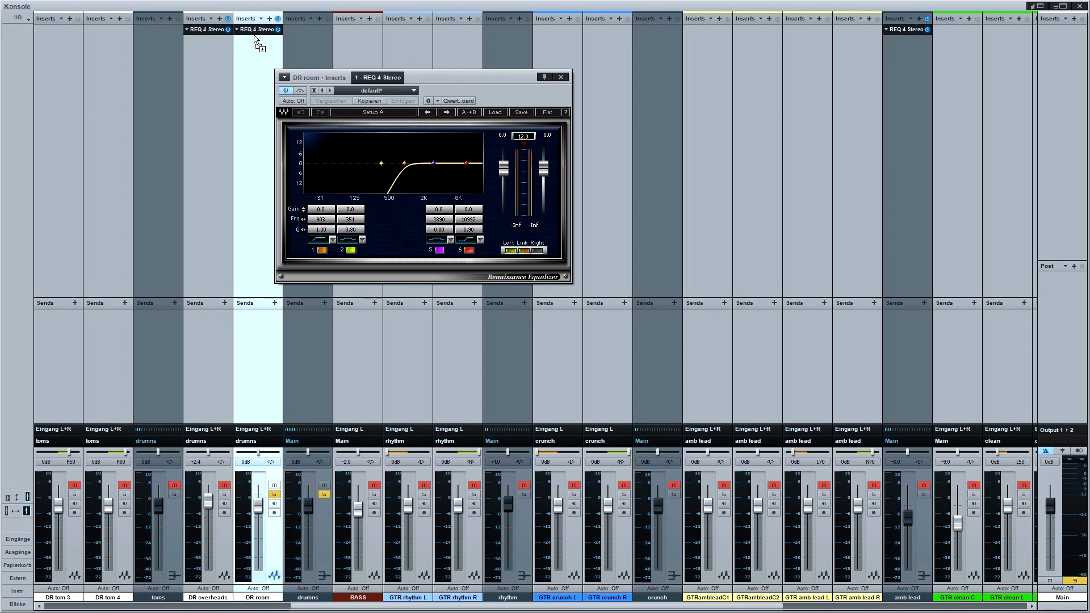
mouse_move(324, 220)
left_mouse_down()
mouse_move(263, 211)
mouse_move(325, 223)
left_mouse_up()
key("space")
left_click(323, 223)
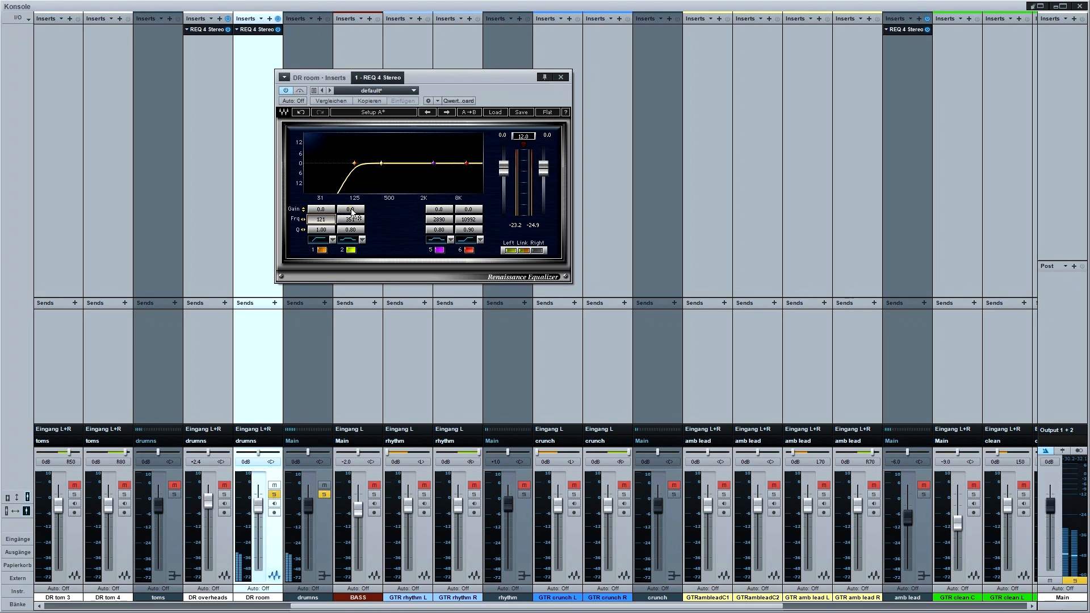
mouse_move(351, 209)
left_mouse_down()
mouse_move(349, 227)
mouse_move(311, 220)
mouse_move(368, 218)
left_mouse_up()
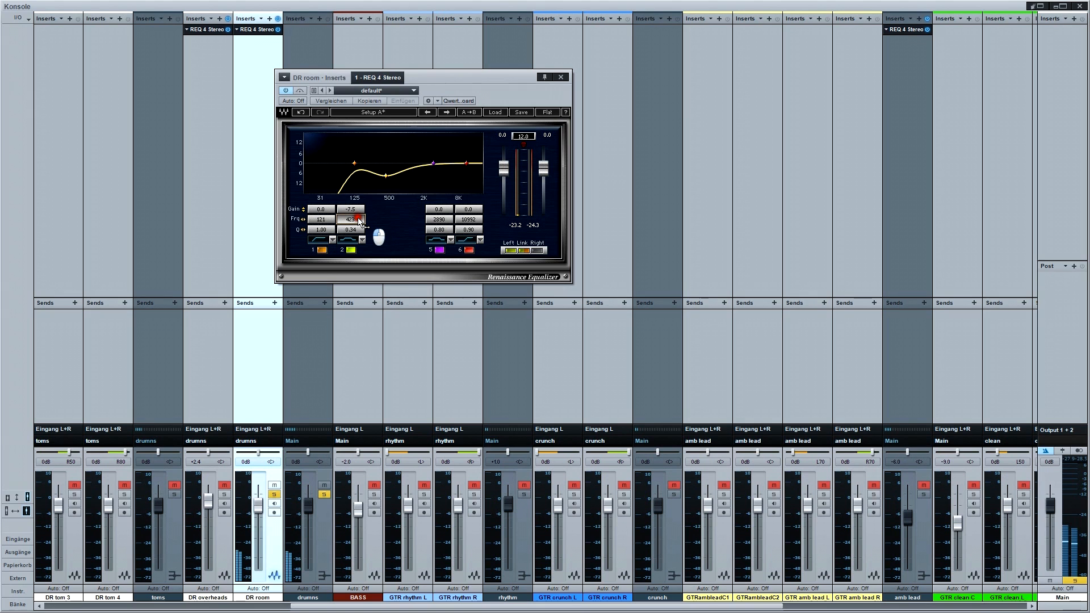
Unsolo DR room and compare the full mix with the DR overheads and DR room equalizers bypassed and active
left_click(275, 494)
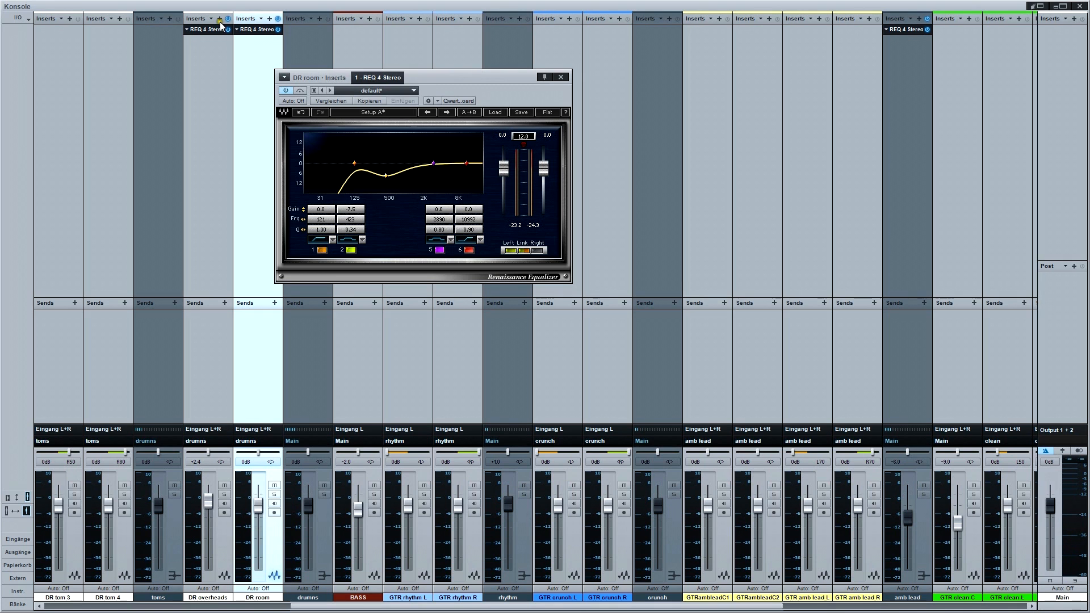
left_click(278, 29)
left_click(228, 29)
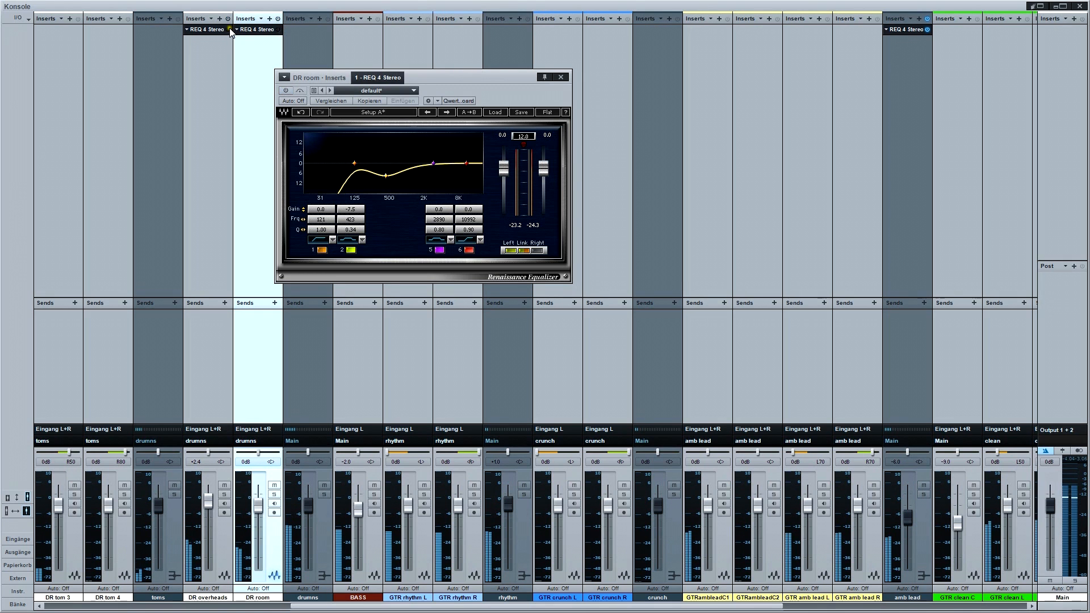
left_click(228, 29)
left_click(277, 29)
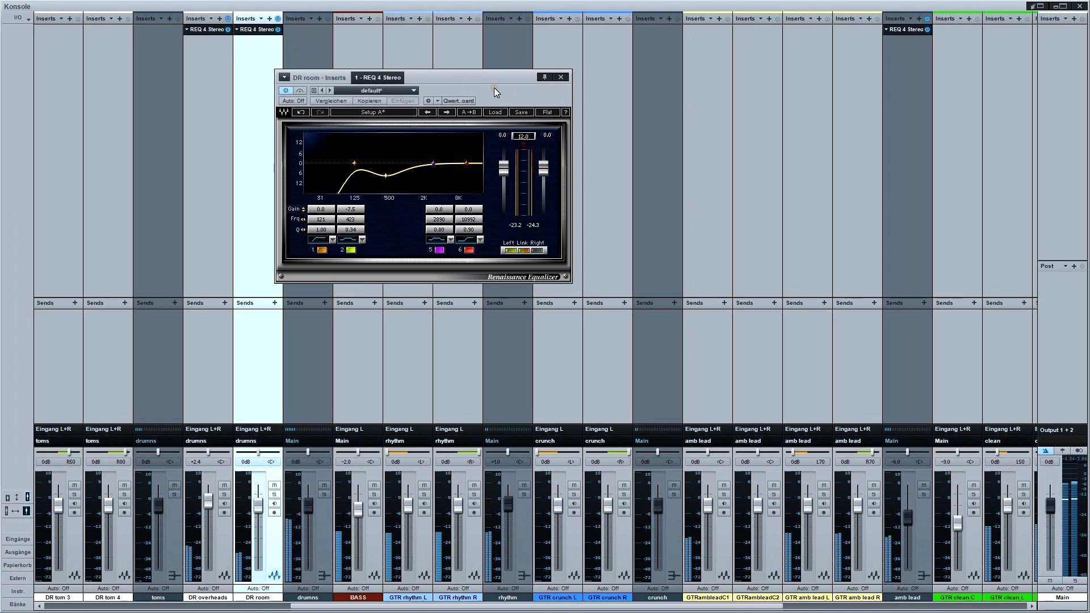
left_click(559, 76)
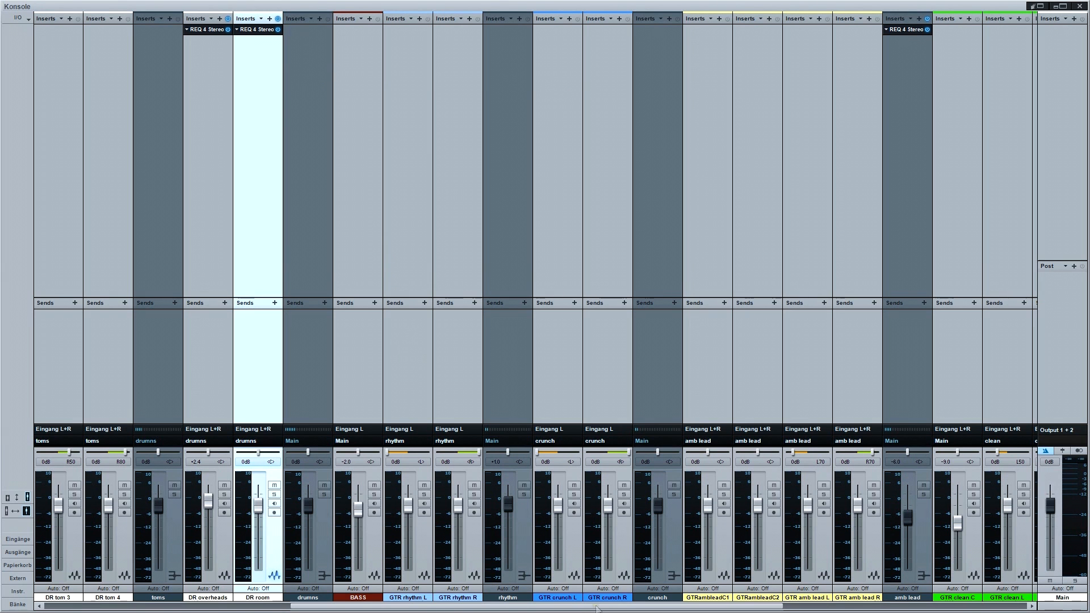
Solo the rhythm bus, the BASS channel and the drums bus together
mouse_move(598, 606)
left_mouse_down()
mouse_move(876, 607)
mouse_move(583, 606)
left_mouse_up()
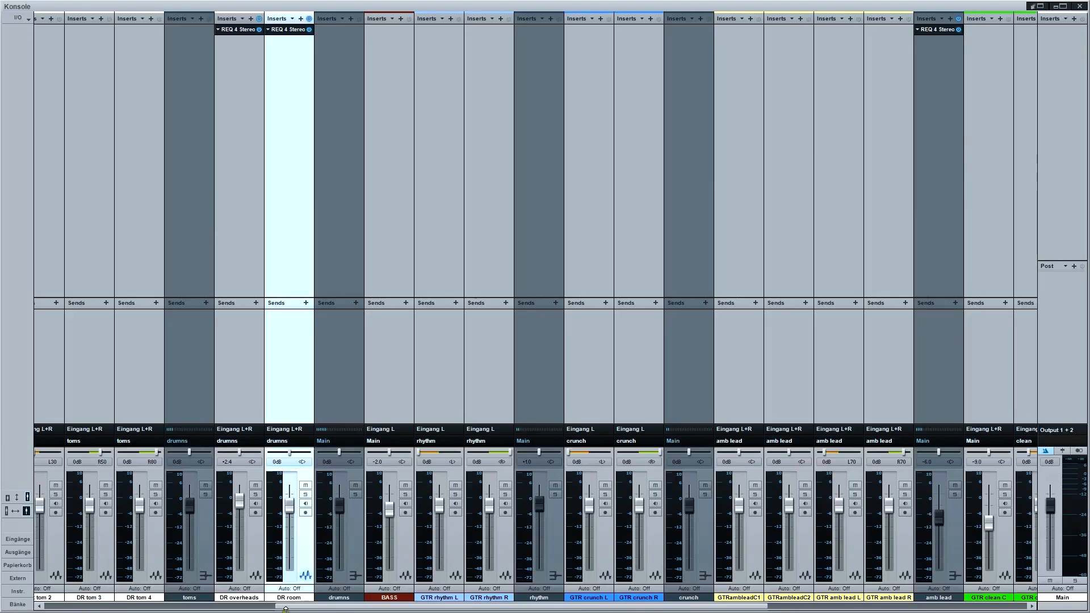
left_click_drag(340, 605, 318, 605)
left_click(603, 496)
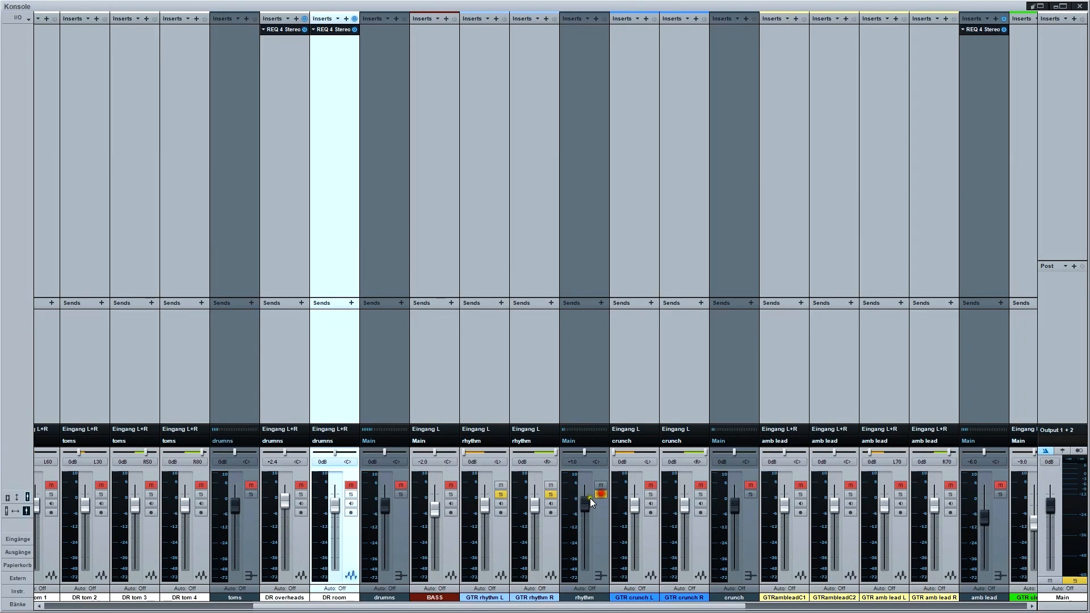
left_click(452, 495)
left_click_drag(366, 606, 361, 606)
left_click(411, 495)
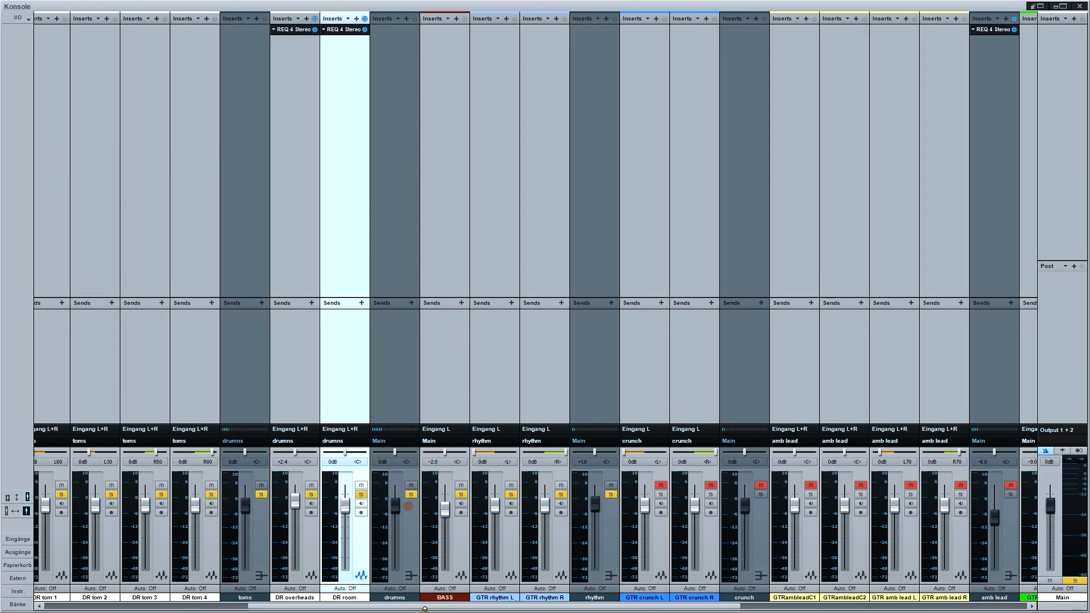
Insert a REQ 4 Stereo equalizer on the rhythm bus and set band 1 to a high-pass at 101 Hz with Q 1.00
left_click_drag(430, 609, 486, 606)
left_click(498, 554)
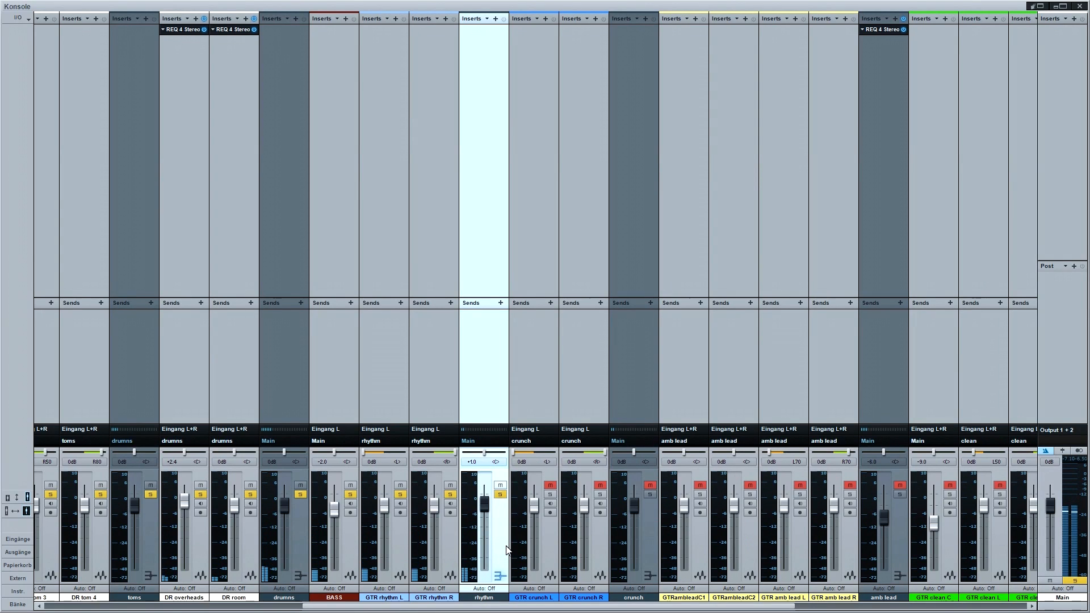
left_click(456, 295)
left_click_drag(455, 295, 484, 191)
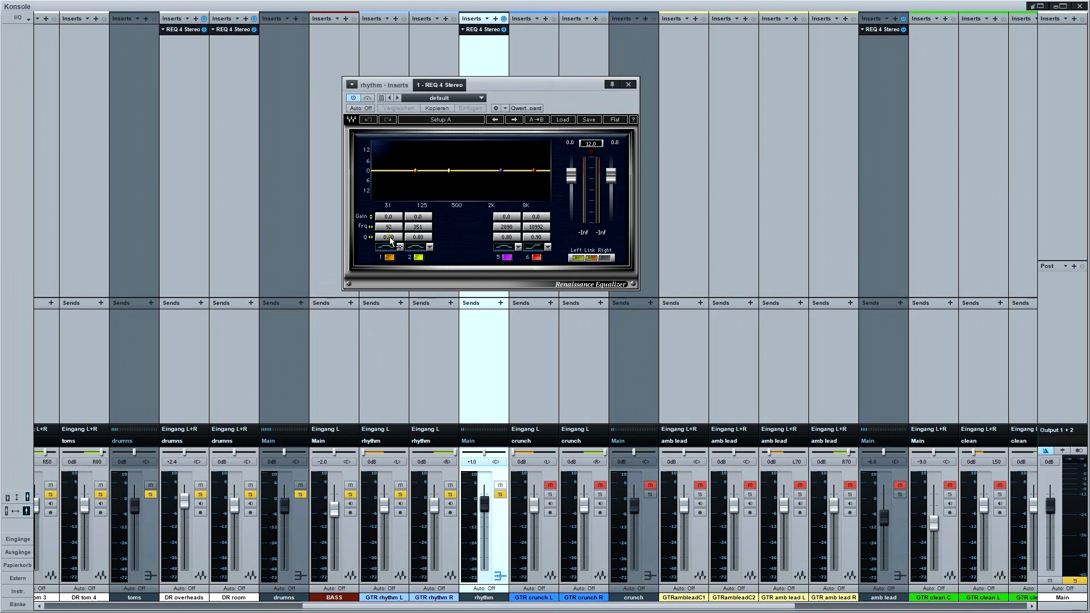
scroll(390, 237, "up", 2)
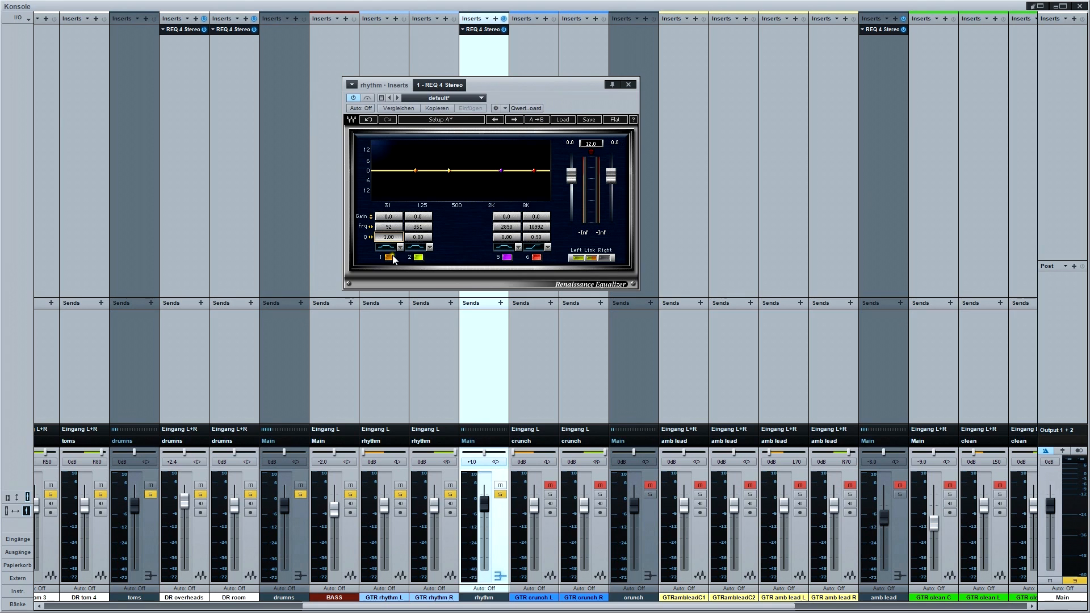
left_click(392, 248)
left_click_drag(393, 227, 394, 227)
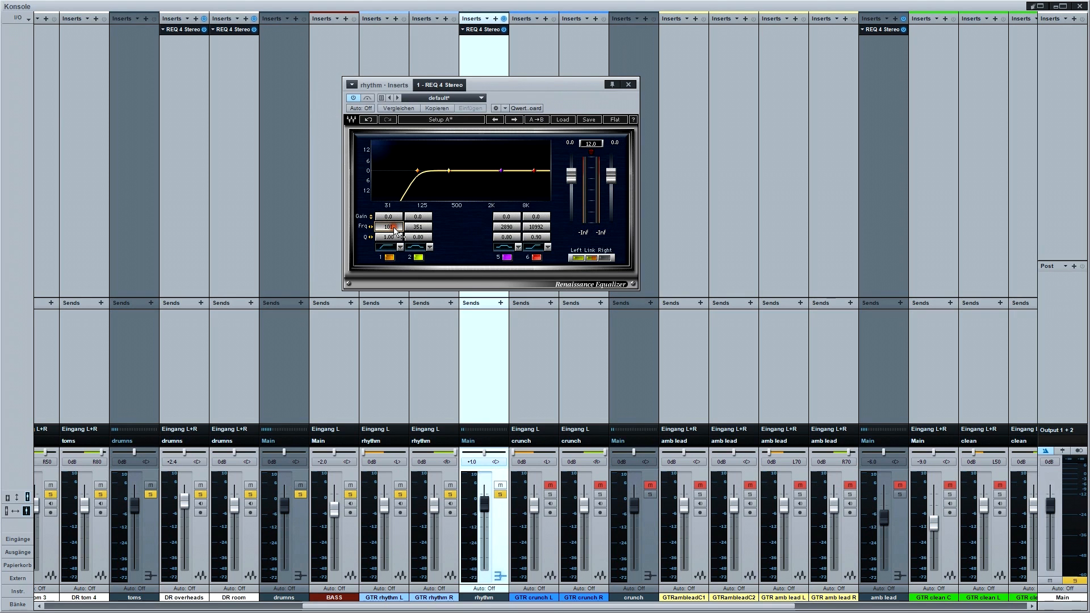
Copy the rhythm bus's equalizer to the BASS channel, lower its high-pass frequency to 70 Hz, and close it
left_click_drag(558, 95, 719, 84)
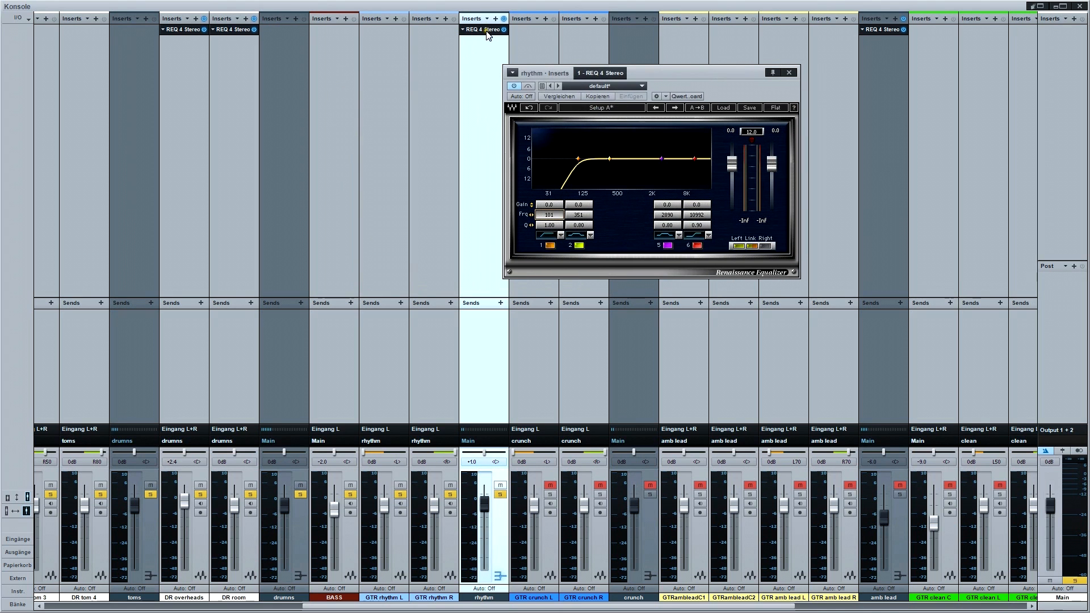
left_click_drag(487, 35, 335, 29)
left_click_drag(546, 214, 531, 209)
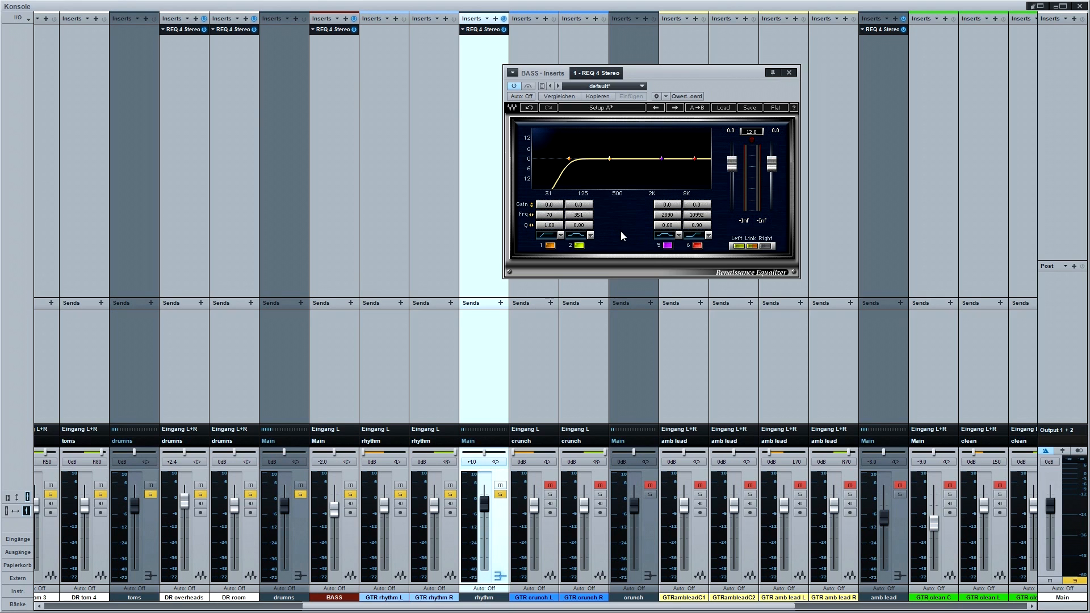
left_click(789, 72)
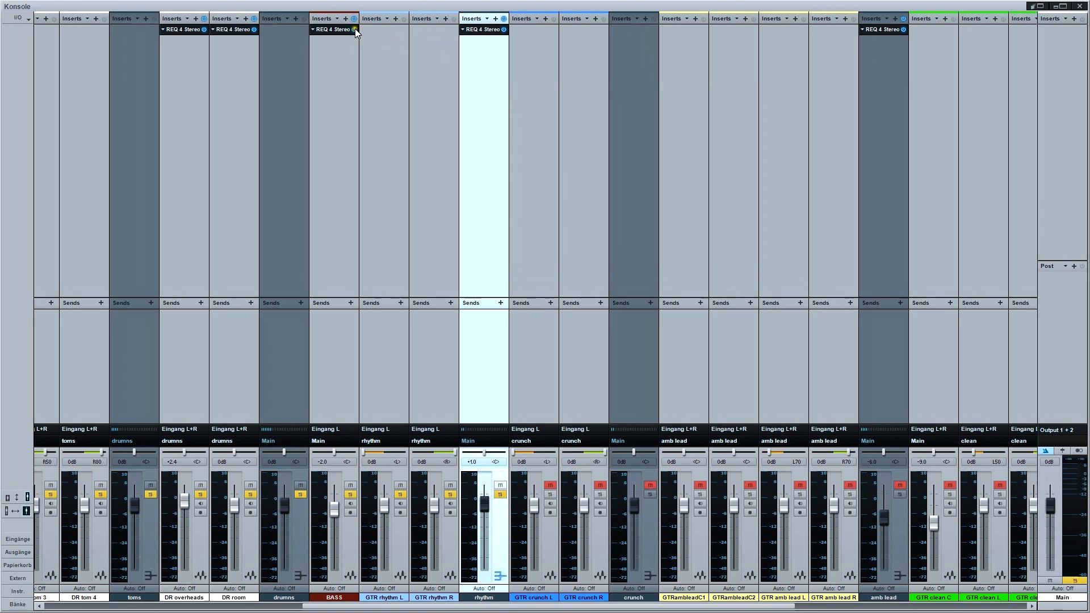
Compare the soloed drums, bass and rhythm guitars with the BASS and rhythm equalizers bypassed and active
left_click(355, 29)
left_click(503, 29)
key("space")
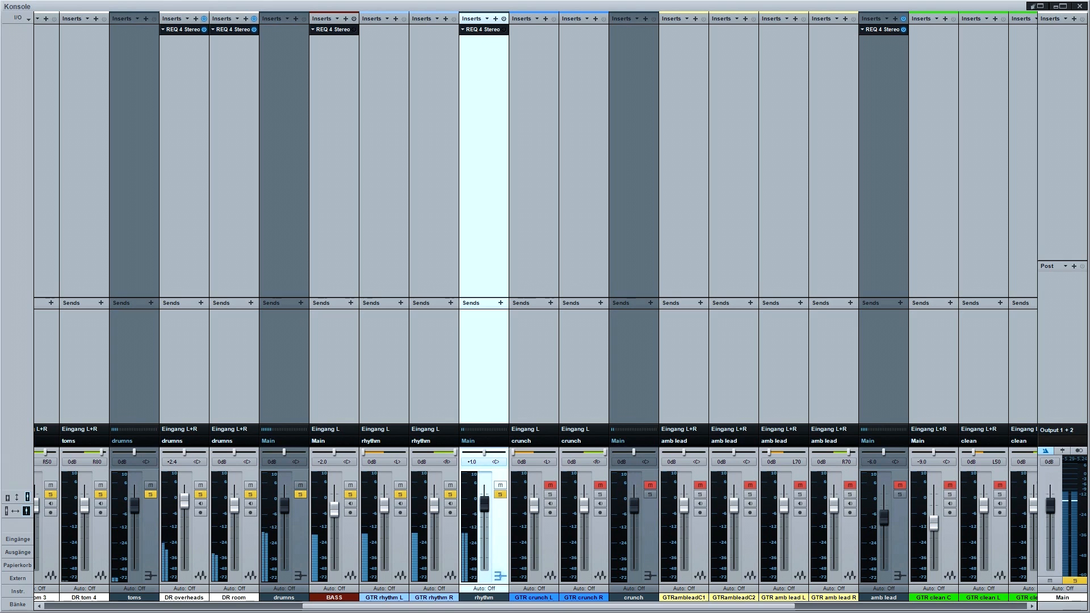
left_click(504, 29)
left_click(353, 31)
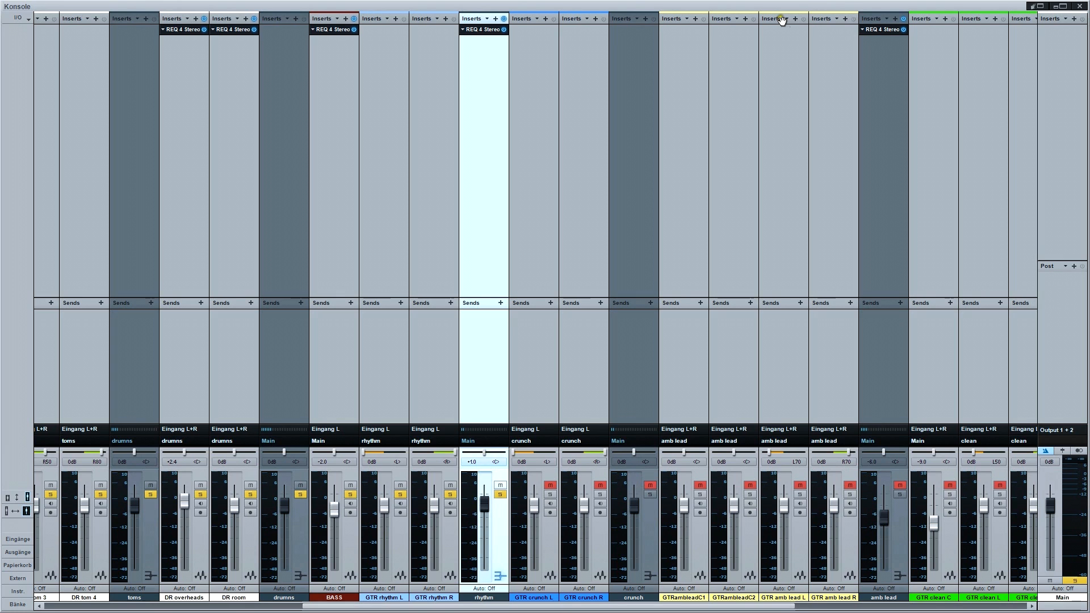
left_click(504, 28)
key("space")
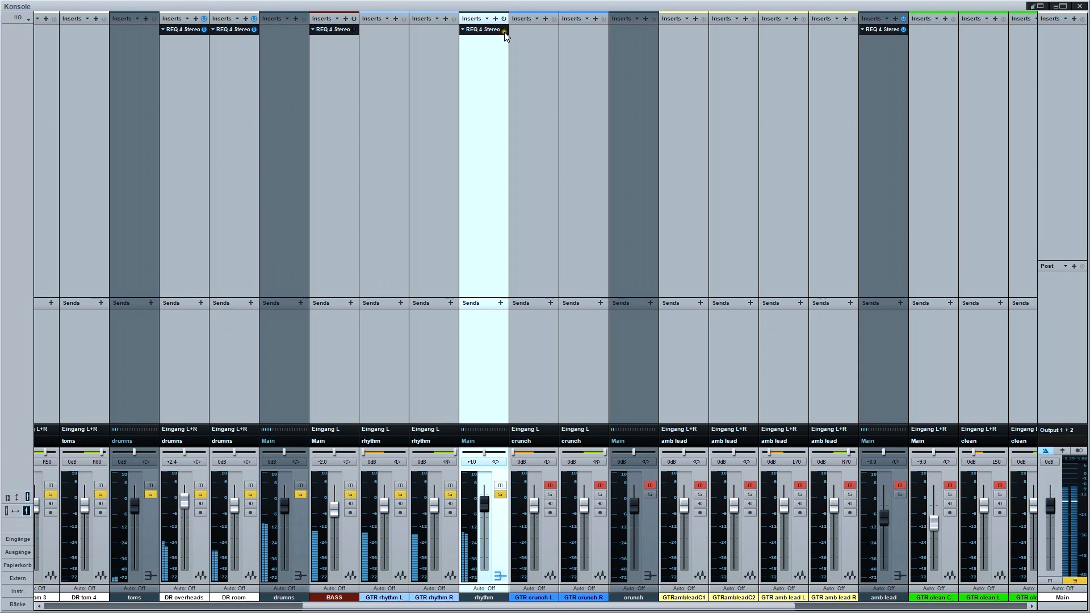
left_click(504, 30)
left_click(354, 29)
Insert a REQ 6 Stereo equalizer on the kick bus with band 1 at 27 Hz and band 2 at 59 Hz, Q 2.00
left_click(77, 609)
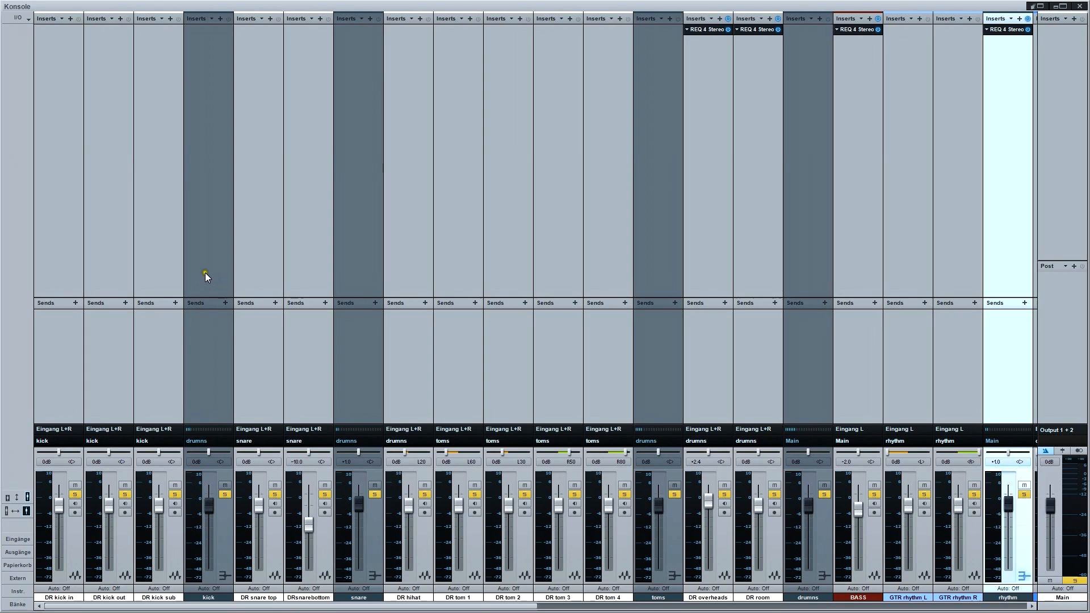
left_click(205, 273)
left_click_drag(0, 272, 200, 199)
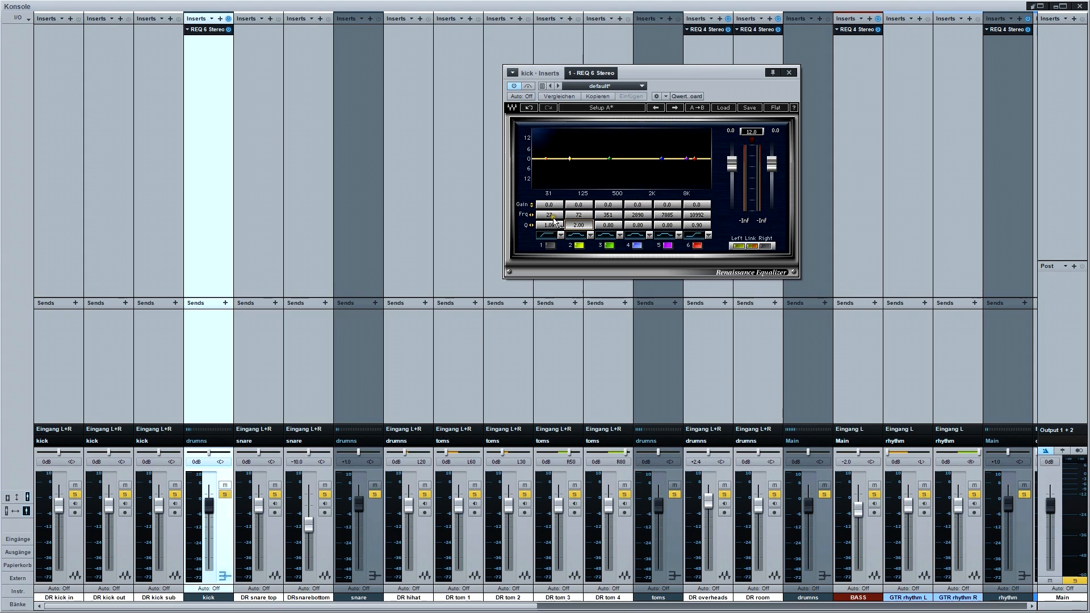
left_click(554, 218)
left_click_drag(587, 214, 583, 219)
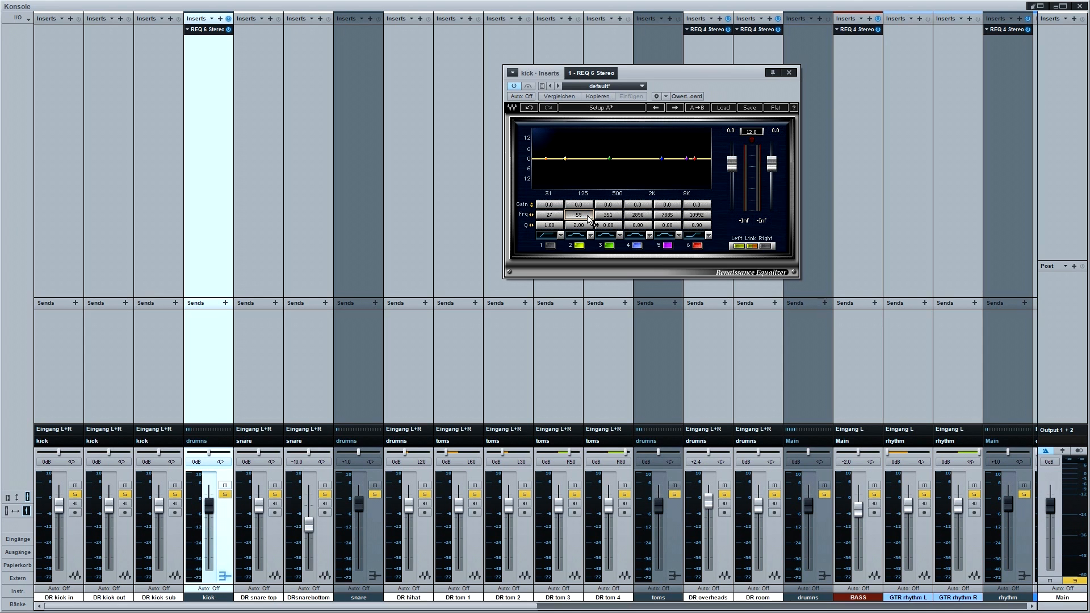
Boost band 2 of the kick bus equalizer to 1.4 dB while listening to playback
key("space")
left_click_drag(586, 207, 587, 201)
left_click(582, 247)
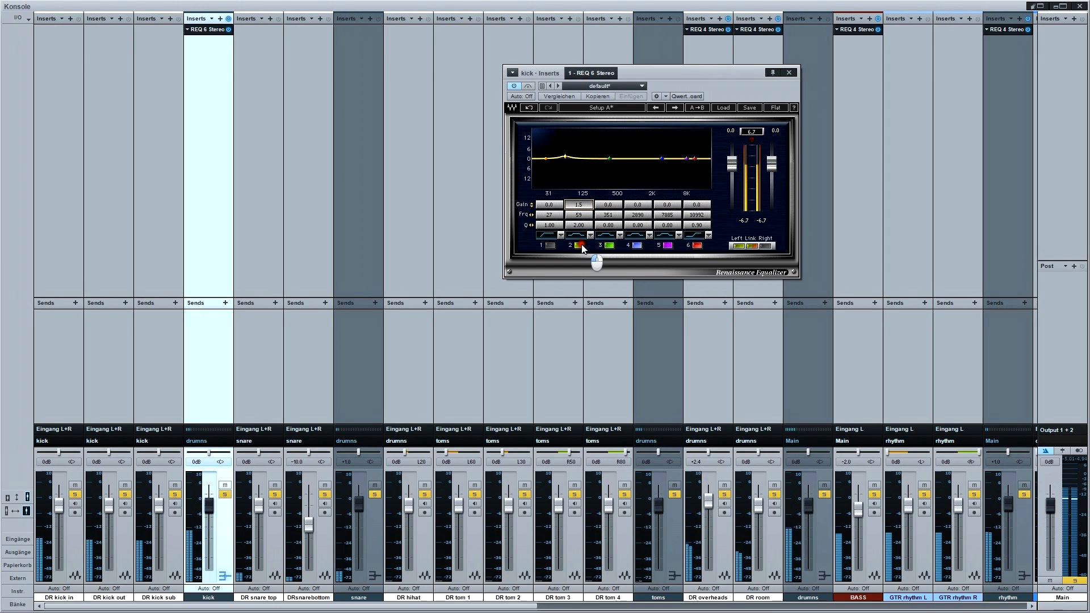
left_click_drag(585, 205, 584, 208)
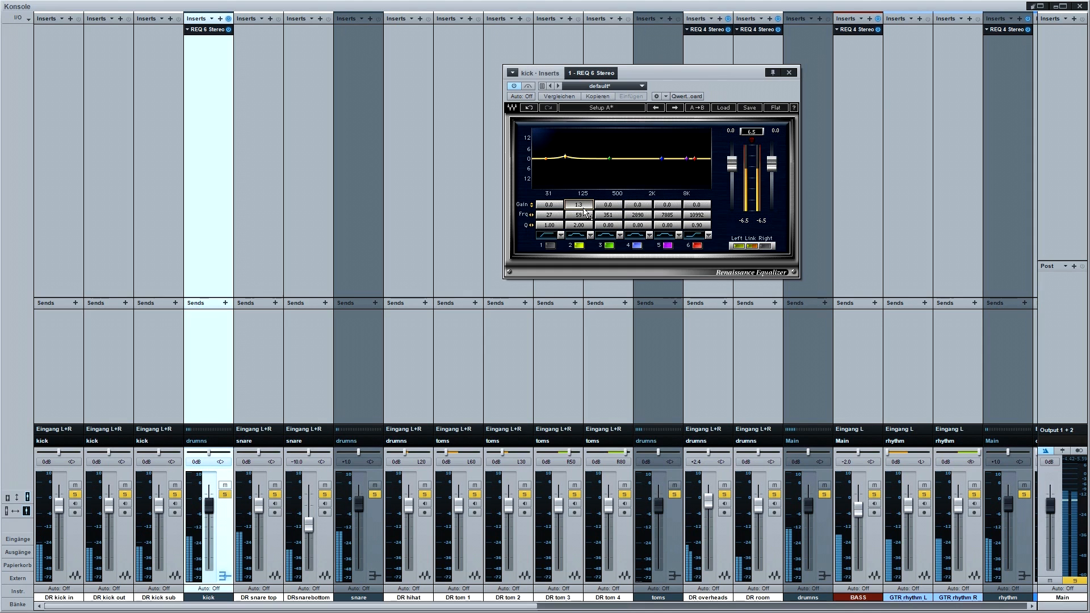
left_click_drag(584, 208, 584, 208)
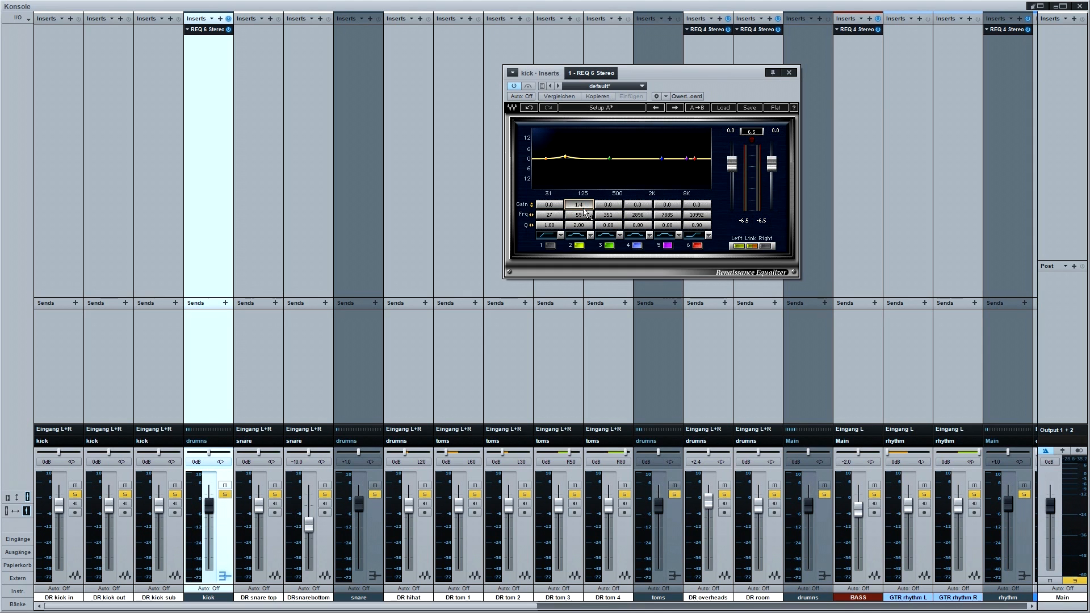
Cut band 3 of the kick bus equalizer by 11.3 dB at 394 Hz with Q 0.37, and play it back
left_click_drag(609, 214, 611, 262)
mouse_move(609, 224)
left_mouse_down()
mouse_move(545, 216)
mouse_move(581, 224)
mouse_move(612, 217)
mouse_move(609, 205)
left_mouse_up()
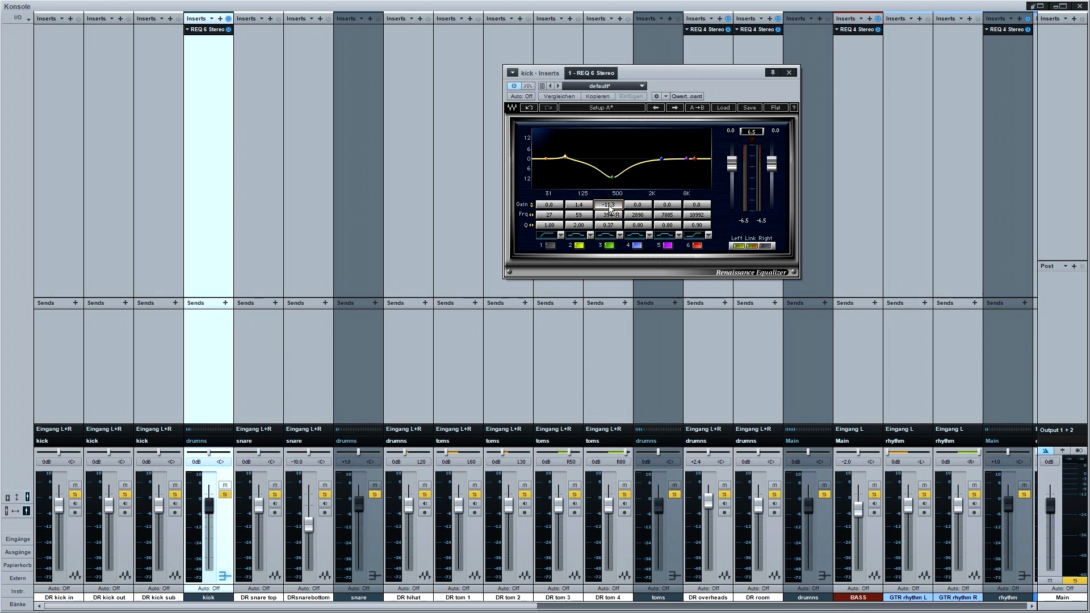
key("space")
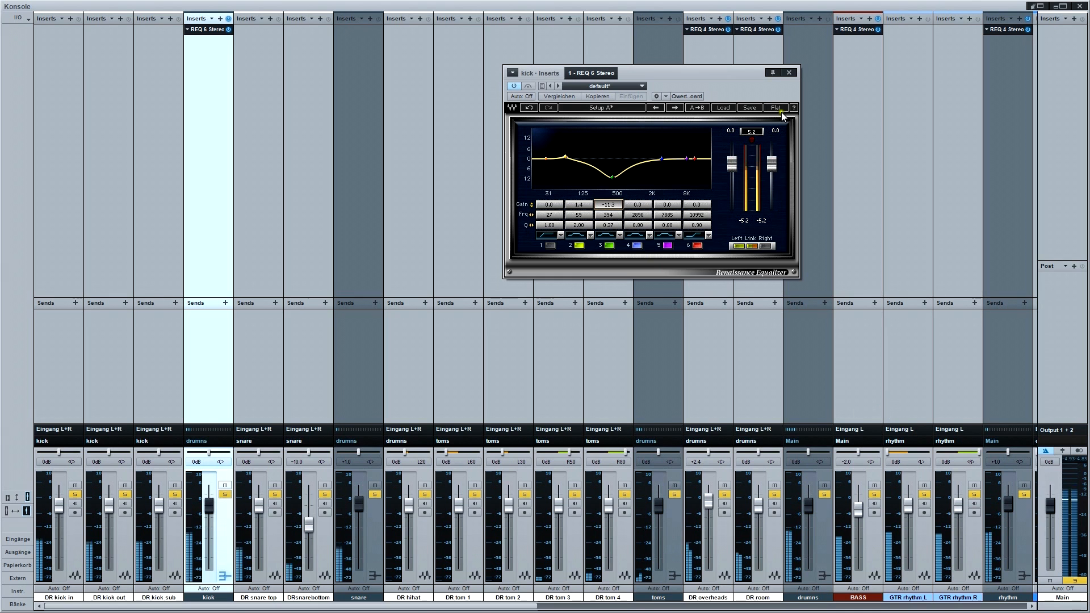
Sweep the high-pass frequency of the BASS channel's REQ 4 equalizer during playback and set band 1 to 74 Hz
left_click(645, 607)
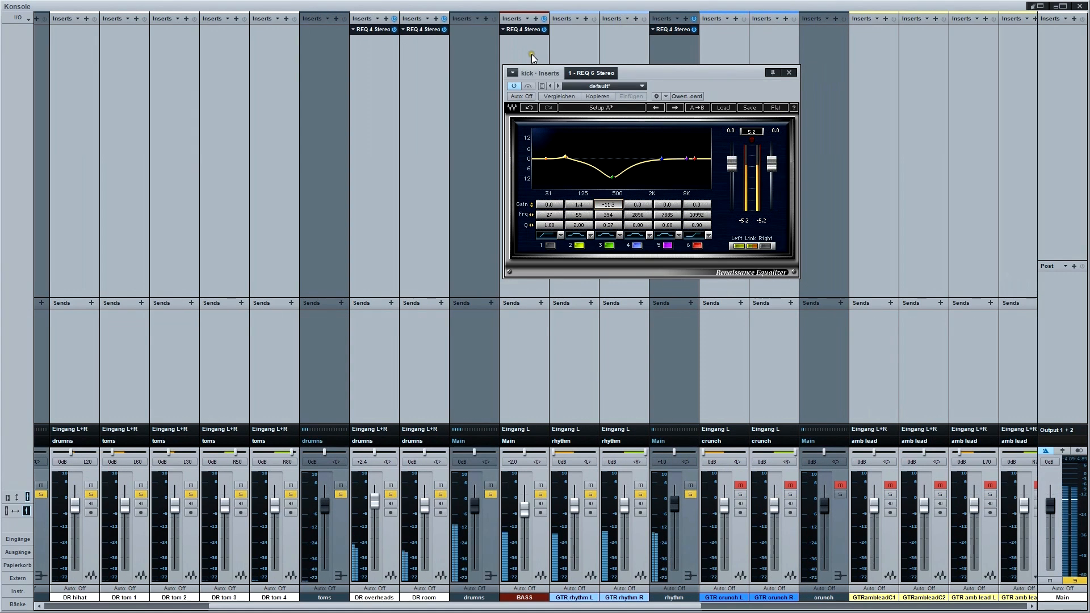
left_click(526, 29)
left_click_drag(687, 83, 593, 83)
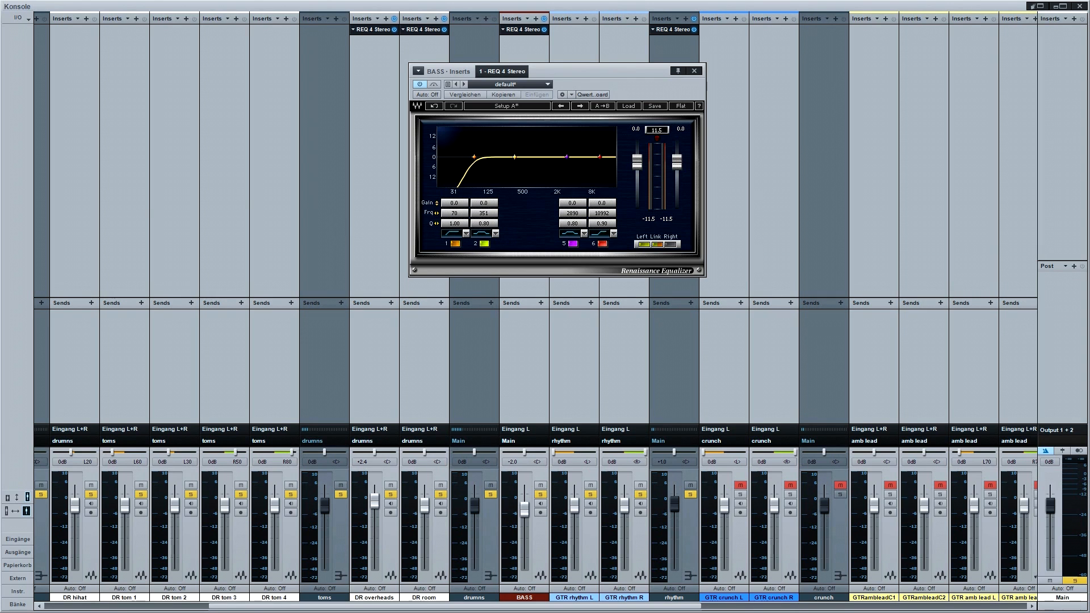
left_click_drag(456, 213, 401, 208)
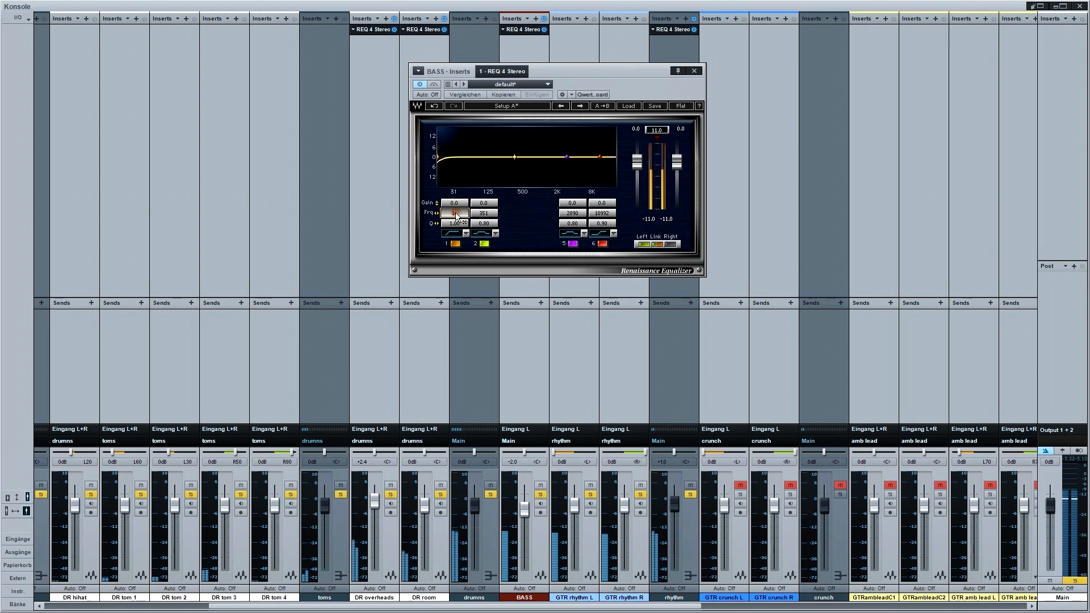
left_click_drag(456, 217, 427, 202)
key("space")
left_click(520, 243)
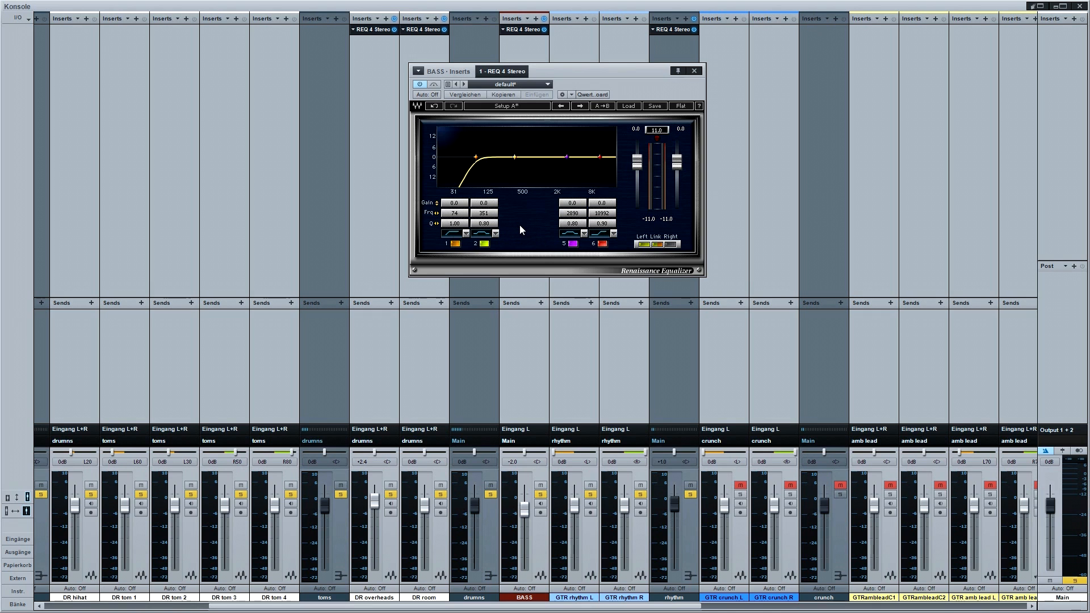
Raise the rhythm bus equalizer's band 1 high-pass to 120 Hz while listening to playback, and close its window
left_click_drag(633, 88, 578, 87)
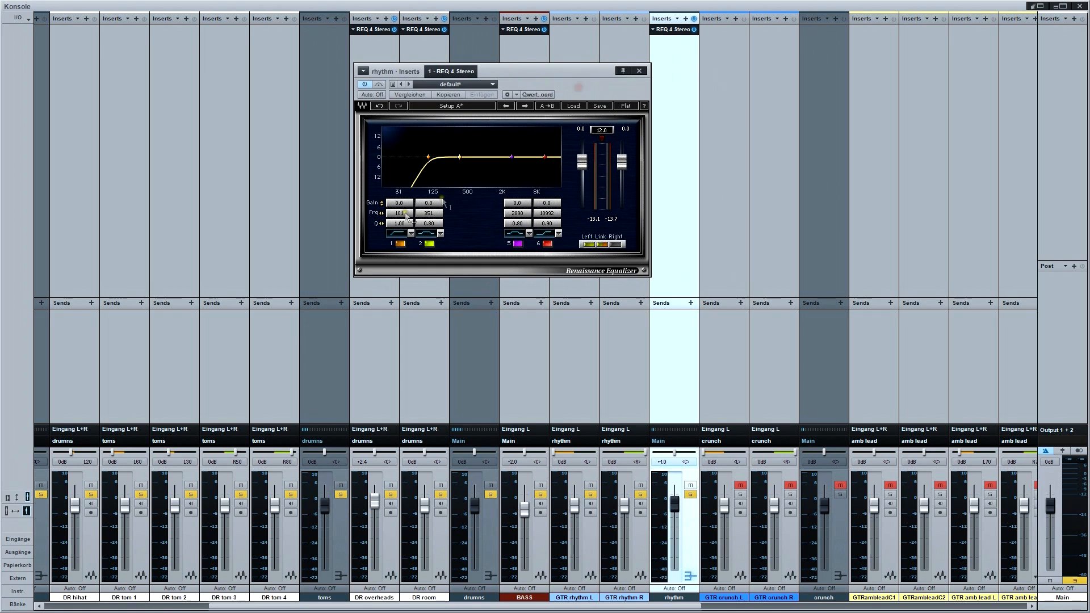
key("space")
mouse_move(405, 217)
left_mouse_down()
mouse_move(461, 224)
mouse_move(388, 212)
mouse_move(399, 216)
left_mouse_up()
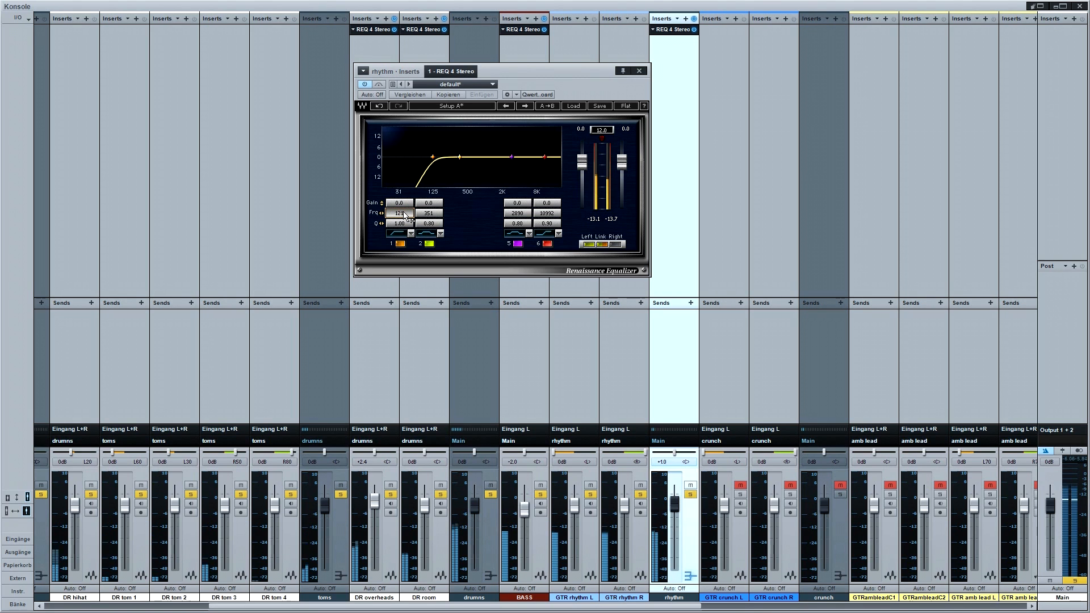
mouse_move(404, 215)
left_mouse_down()
mouse_move(419, 218)
mouse_move(404, 216)
left_mouse_up()
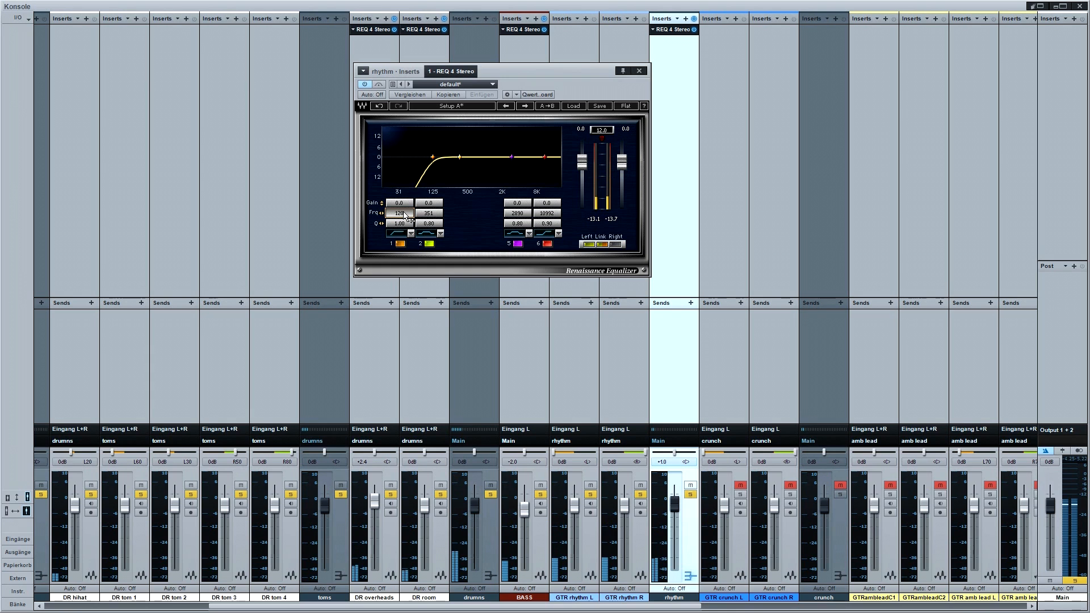
key("space")
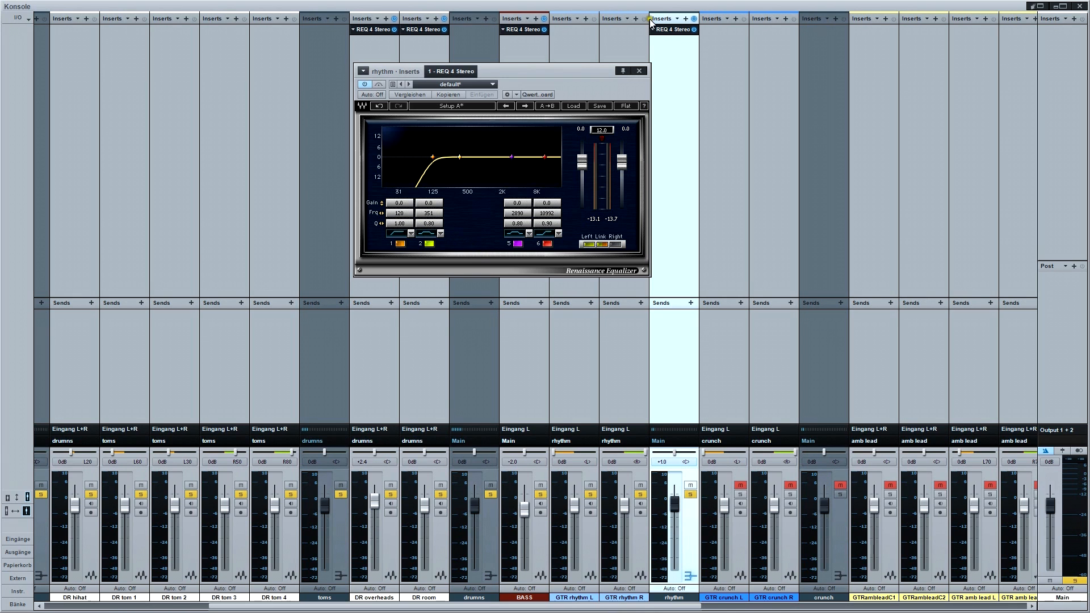
left_click(639, 71)
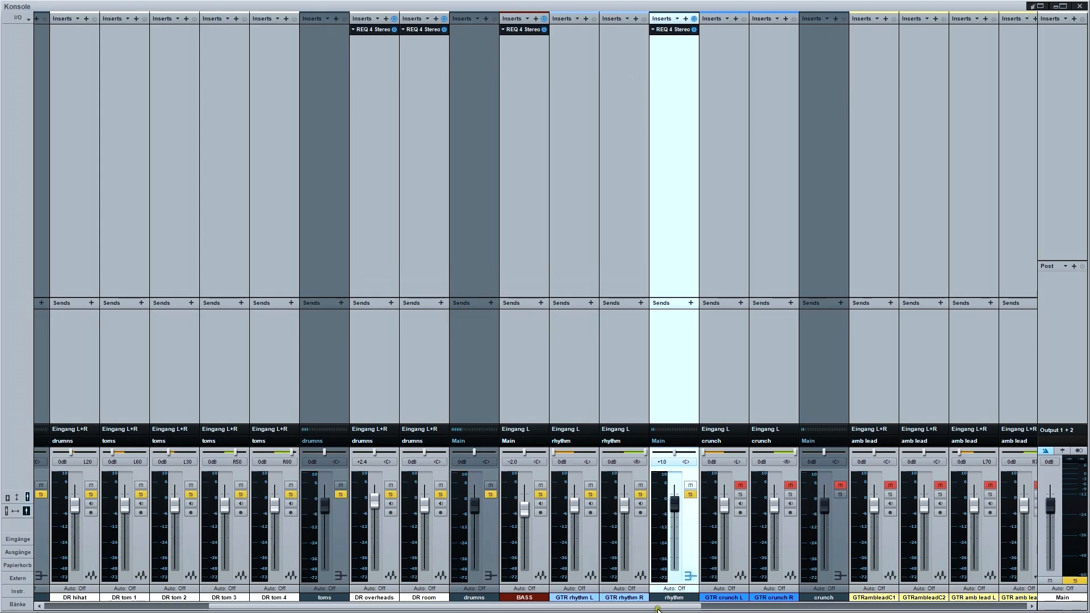
Set the kick bus equalizer's band 1 high-pass to 35 Hz and compare playback with the band off and on
left_click_drag(657, 607, 466, 609)
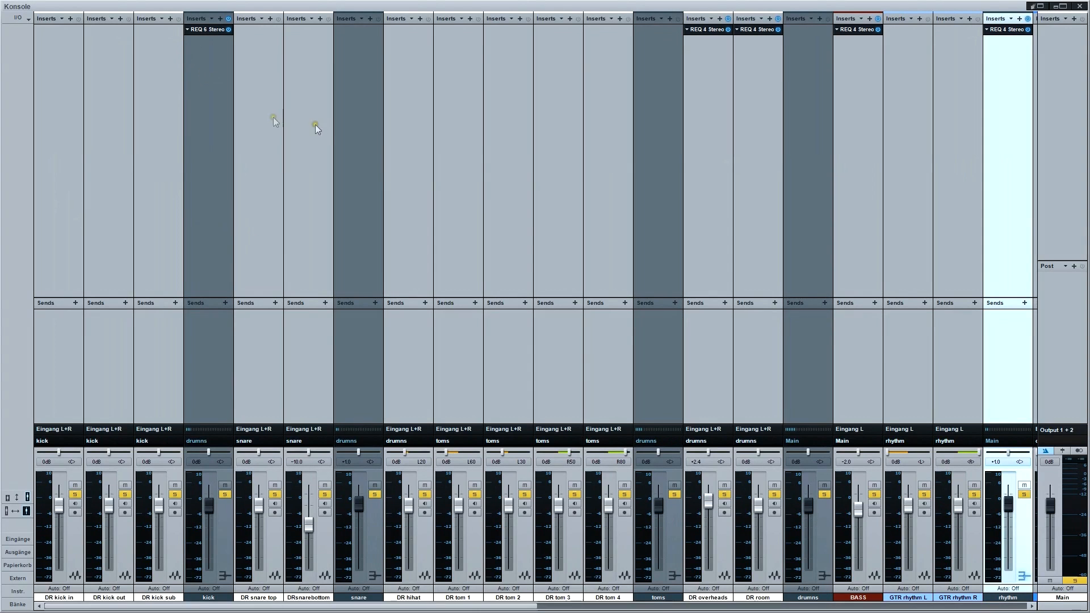
left_click(360, 109)
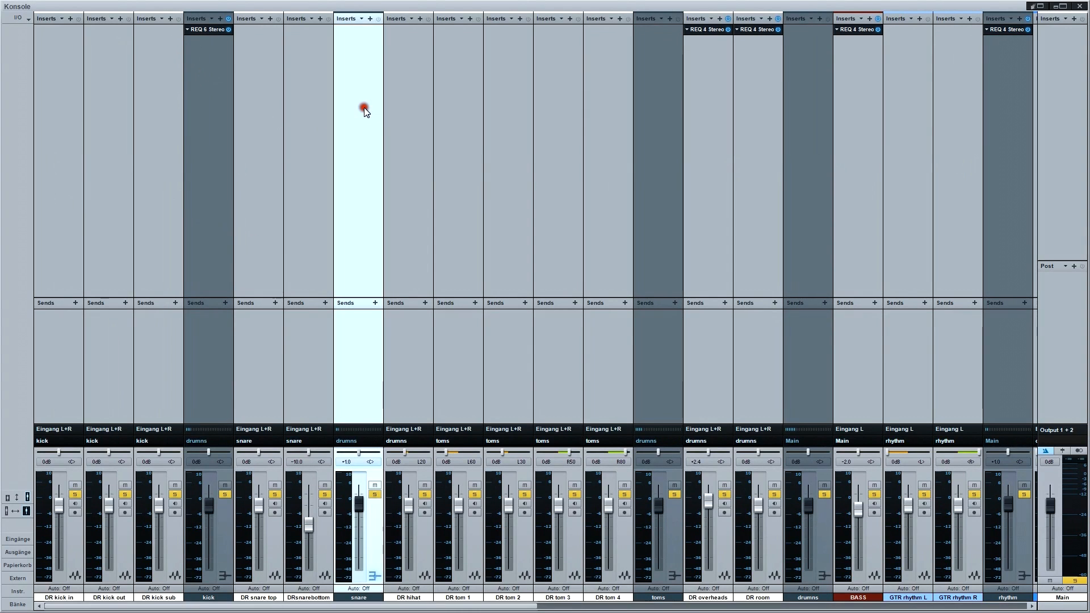
left_click(208, 29)
left_click_drag(728, 98, 611, 98)
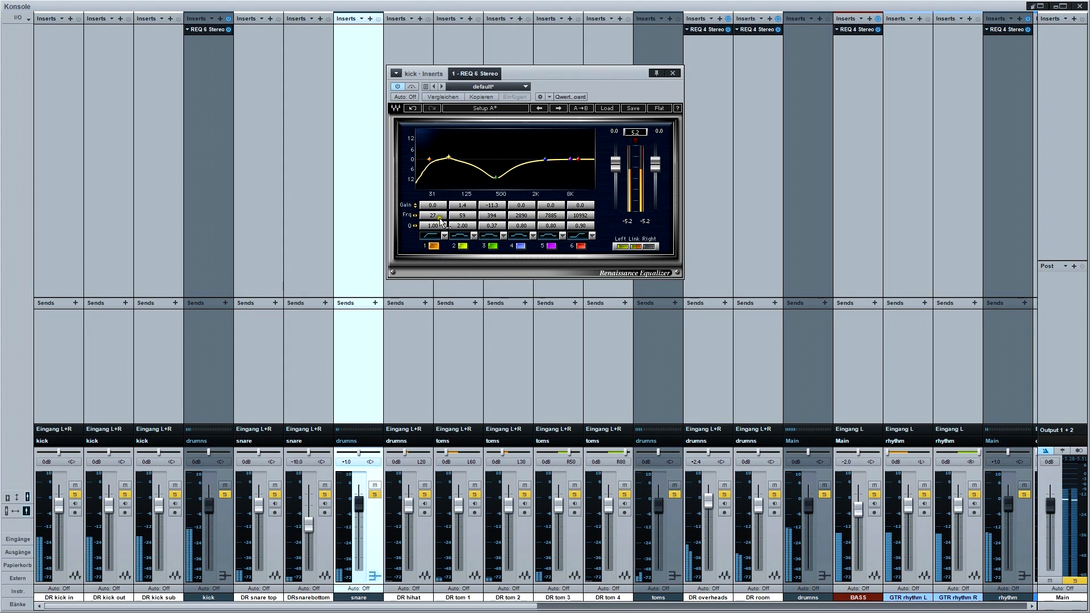
left_click_drag(434, 214, 450, 219)
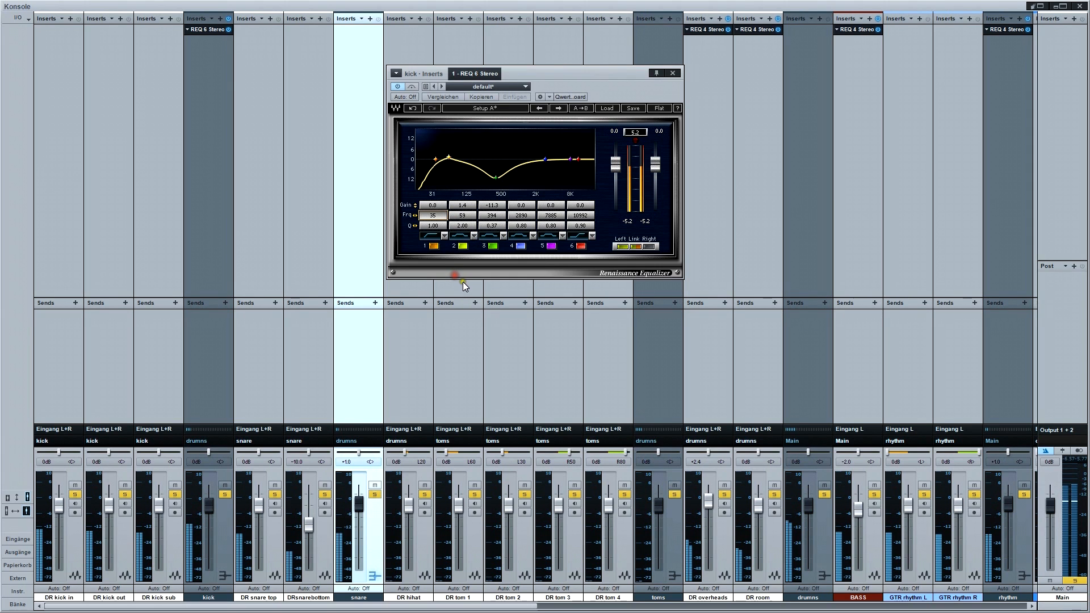
left_click(434, 246)
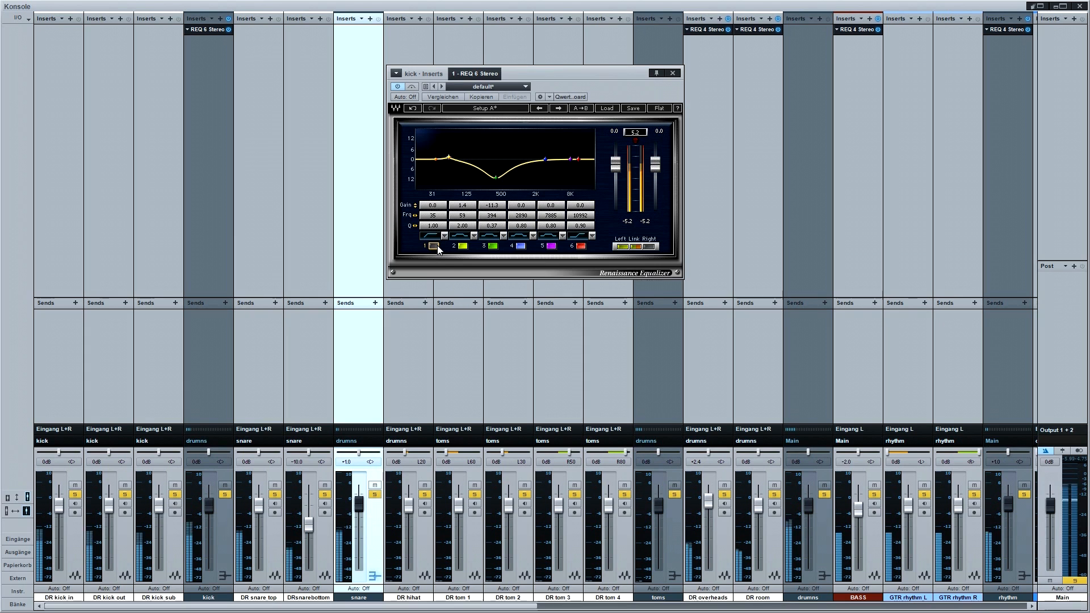
left_click(435, 246)
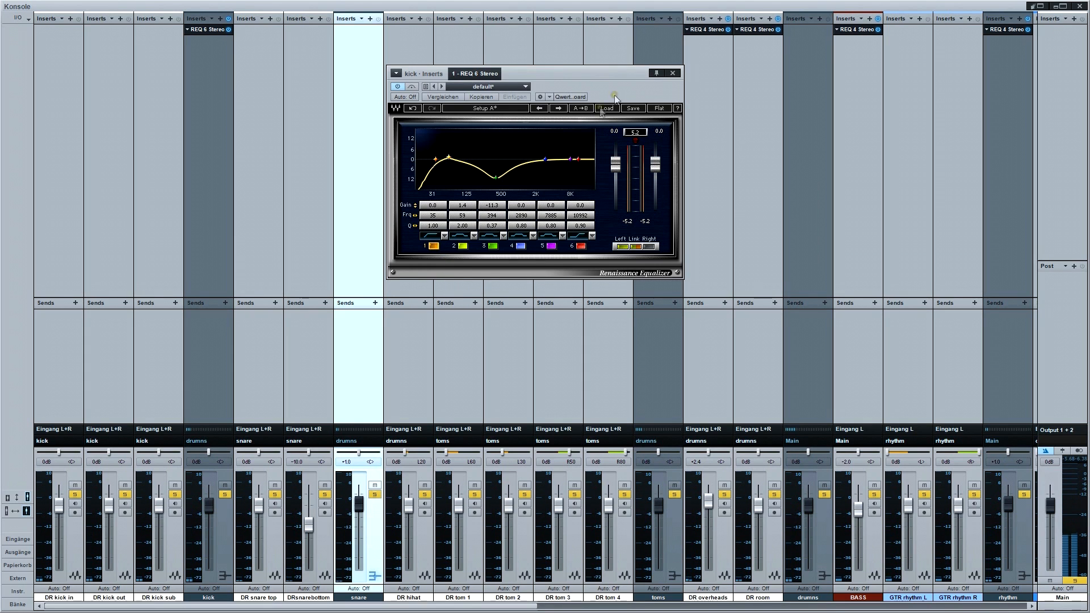
left_click_drag(618, 90, 687, 106)
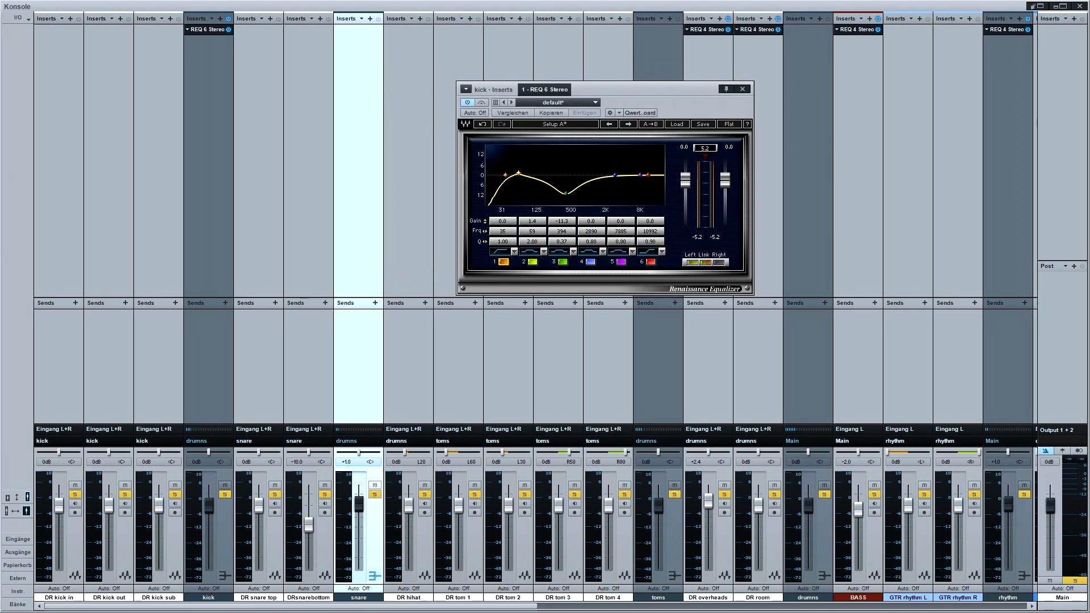
Insert a REQ 6 Stereo equalizer on the snare bus with band 1 as a high-pass at 110 Hz, Q 1.00
left_click_drag(0, 176, 358, 175)
left_click_drag(664, 94, 590, 105)
left_click(427, 273)
left_click(433, 254)
type("1")
key("Return")
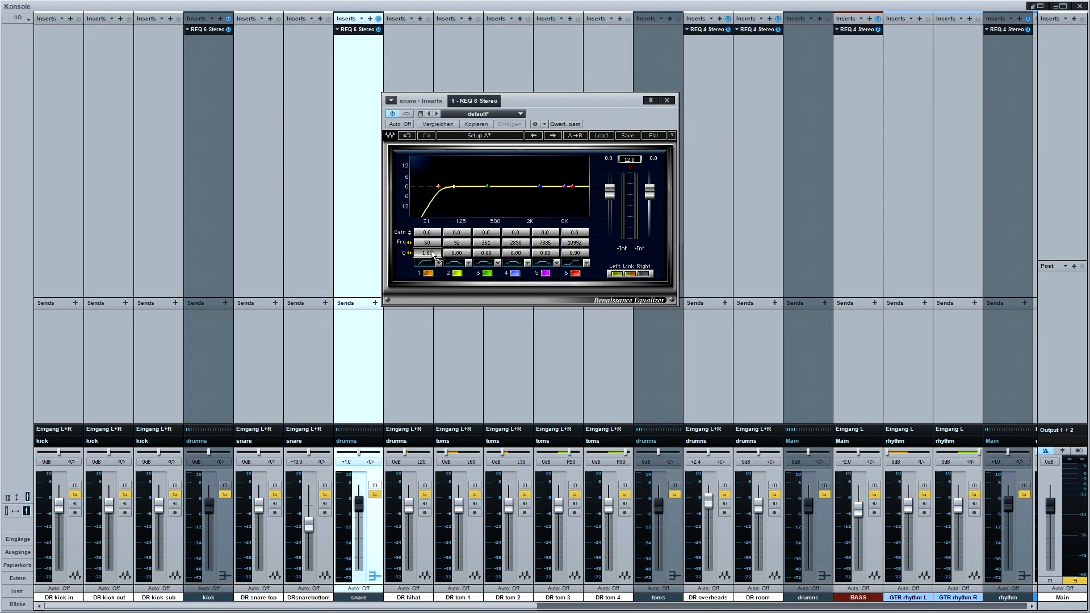
left_click_drag(431, 243, 457, 245)
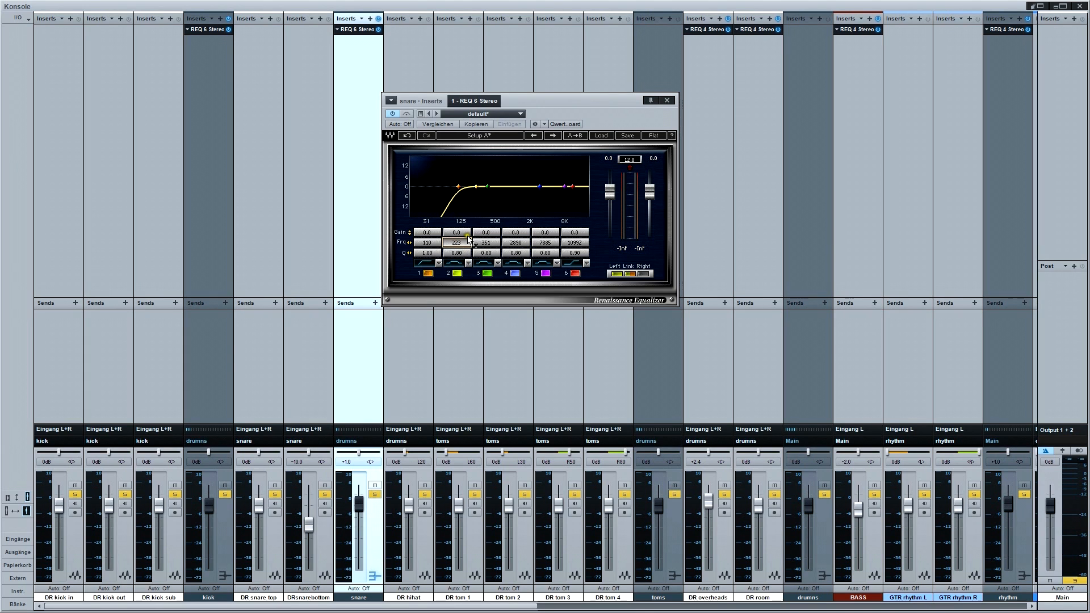
Boost band 2 of the snare bus equalizer by 3.1 dB at 203 Hz, Q 1.29, and cut band 3 by 10.5 dB at 872 Hz
mouse_move(466, 243)
left_mouse_down()
mouse_move(463, 253)
mouse_move(460, 224)
left_mouse_up()
left_click_drag(490, 245, 489, 278)
left_click_drag(456, 232, 457, 229)
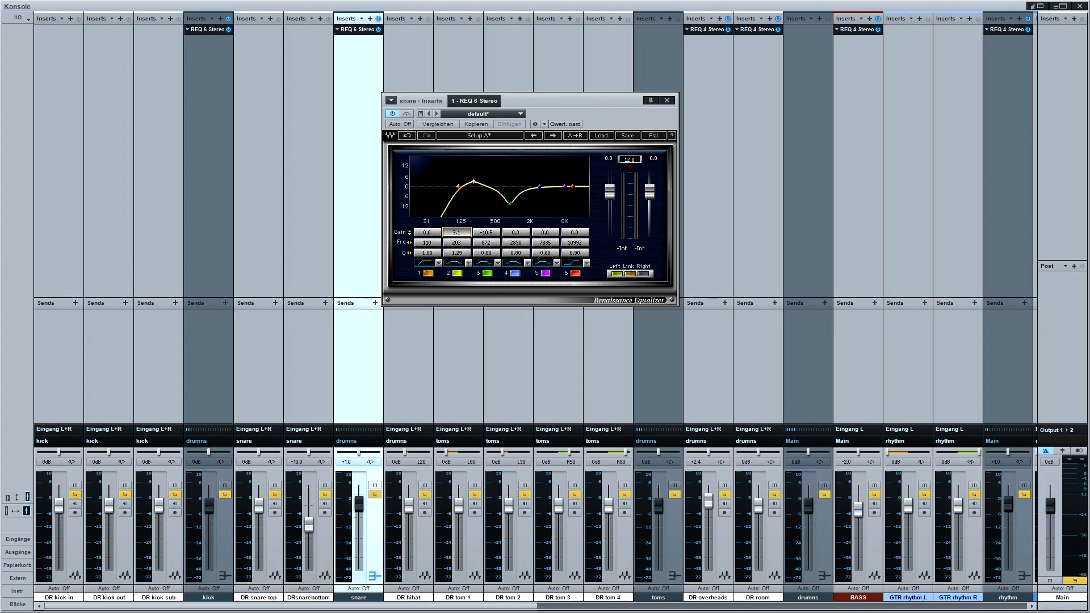
Play back the mix, compare the snare bus equalizer bypassed and active, and close its window
key("space")
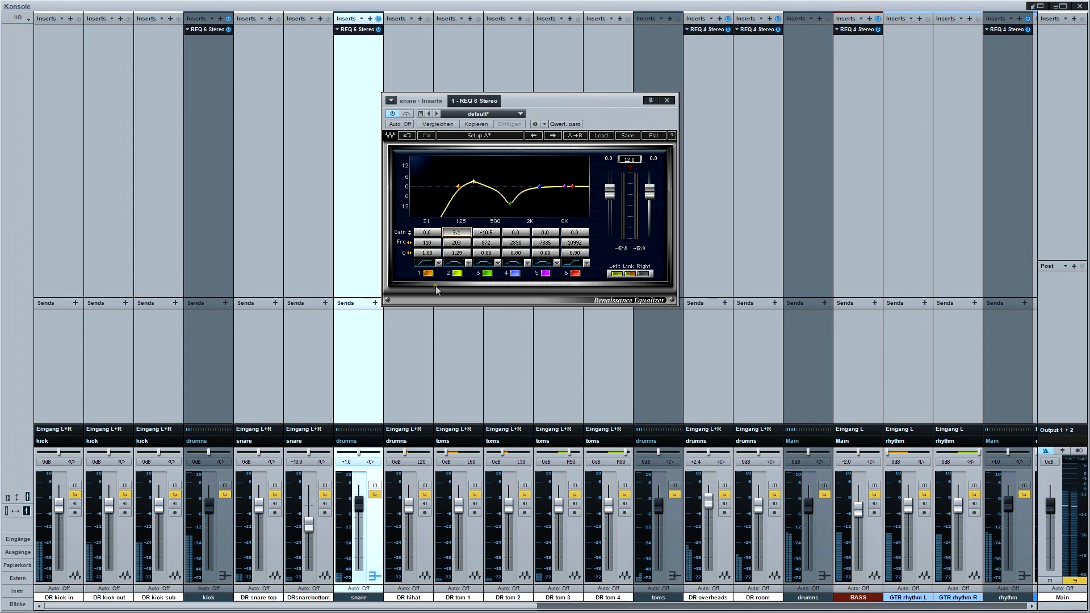
left_click(392, 114)
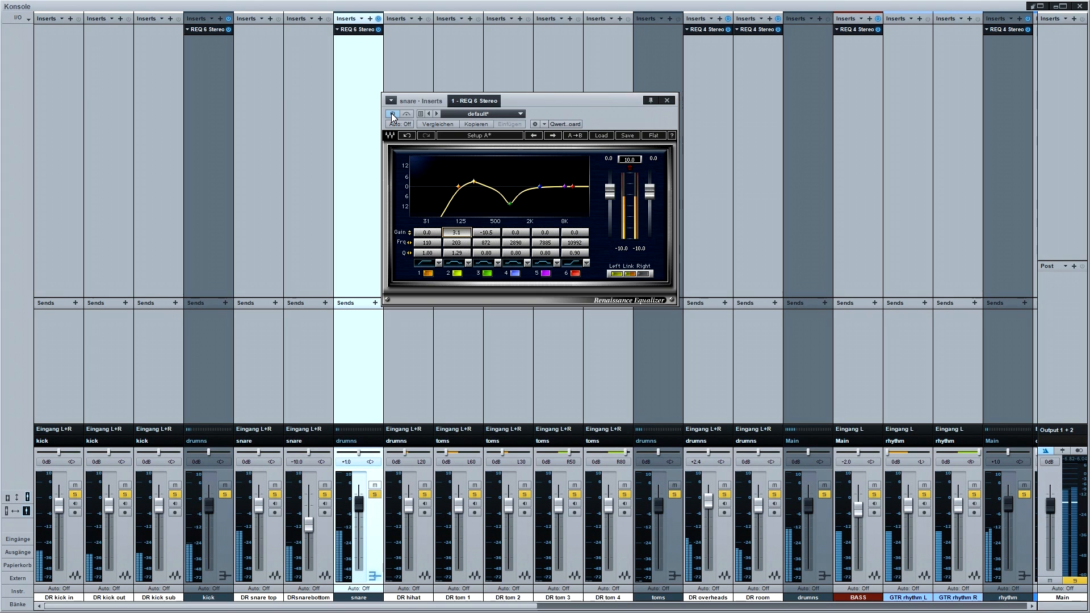
left_click(666, 100)
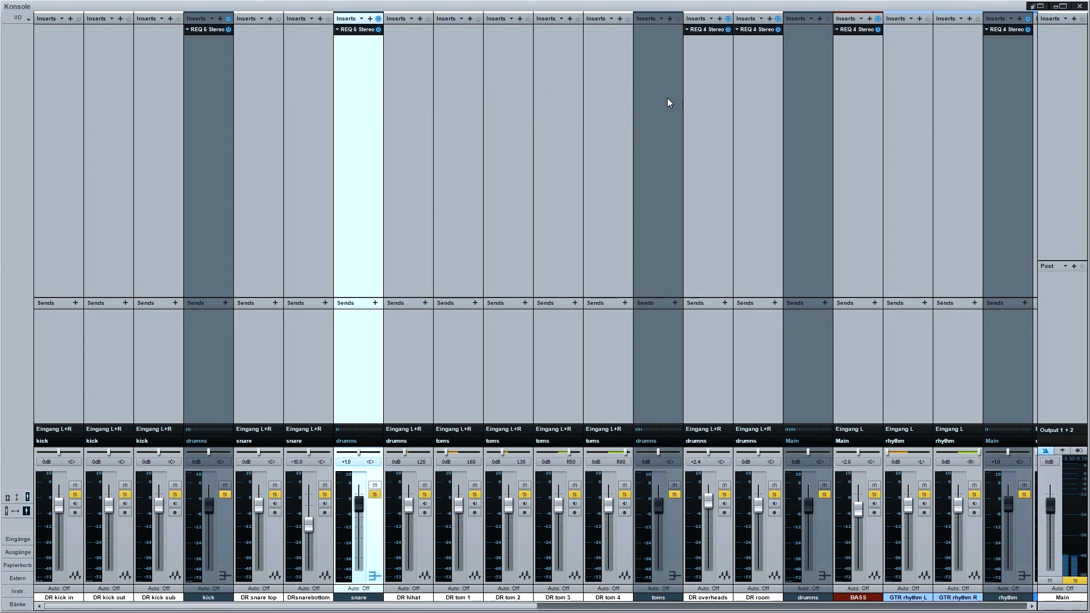
Toggle the main output between stereo and mono, leave it in mono, and play back the mix
left_click_drag(512, 607, 585, 609)
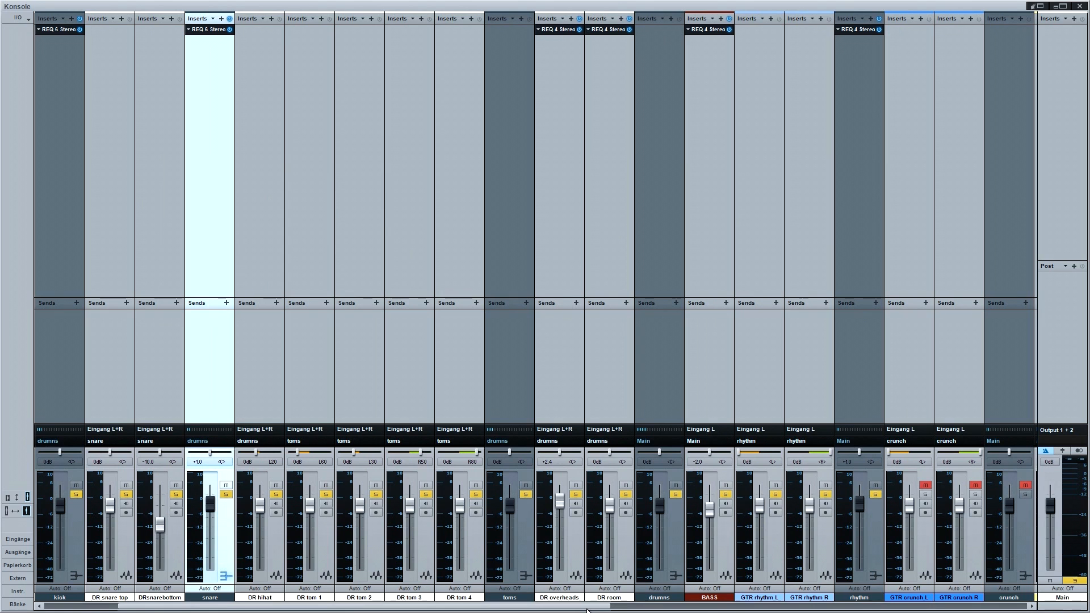
left_click(1082, 452)
left_click(1080, 451)
left_click(1081, 453)
key("space")
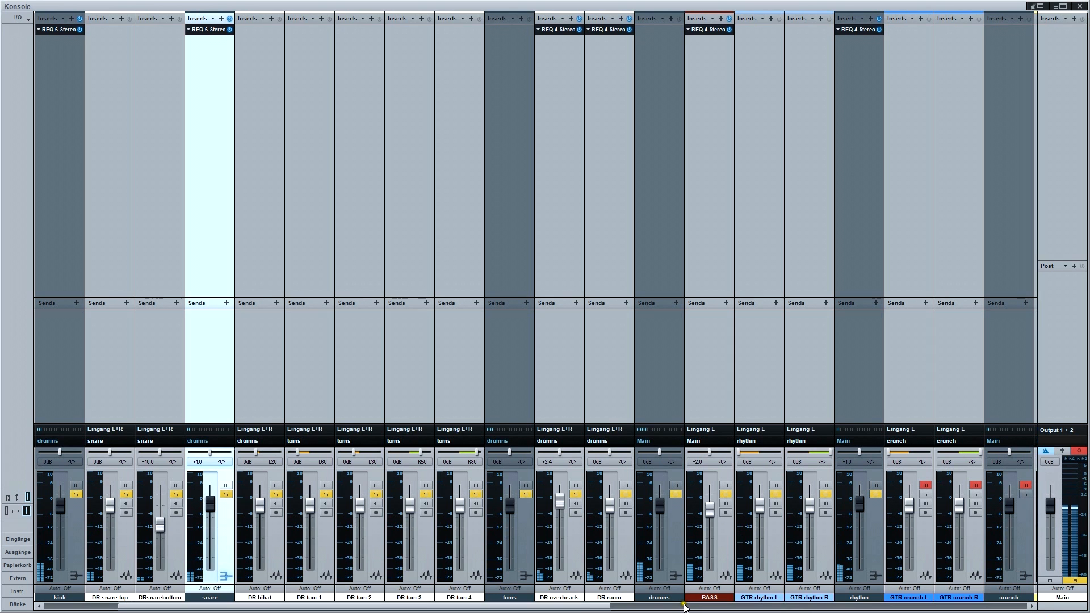
Open the kick bus equalizer and lower the kick bus level to -2 dB
scroll(429, 606, "left", 3)
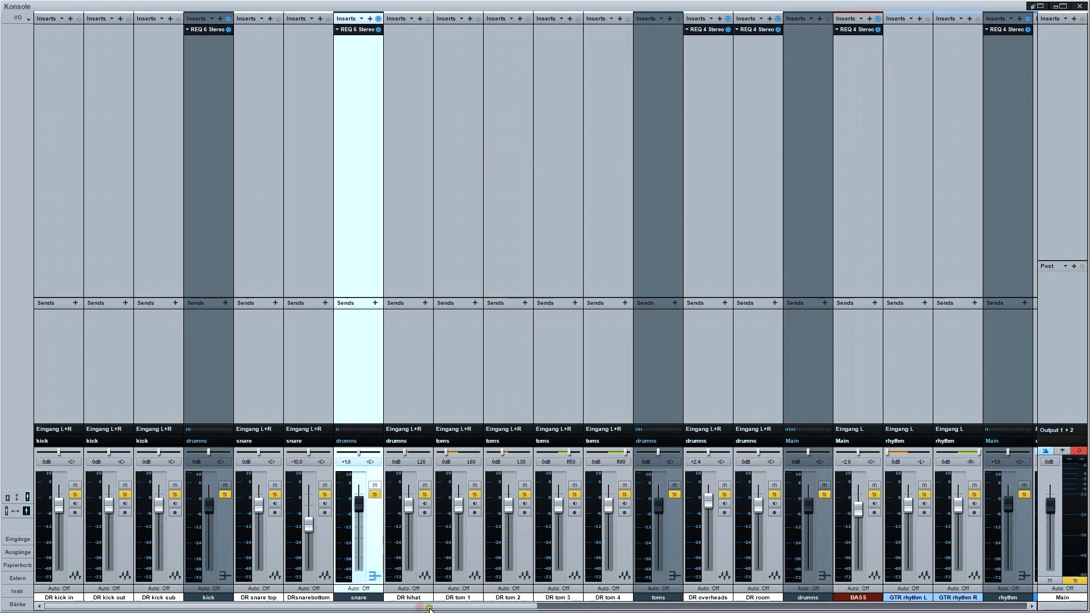
left_click(211, 29)
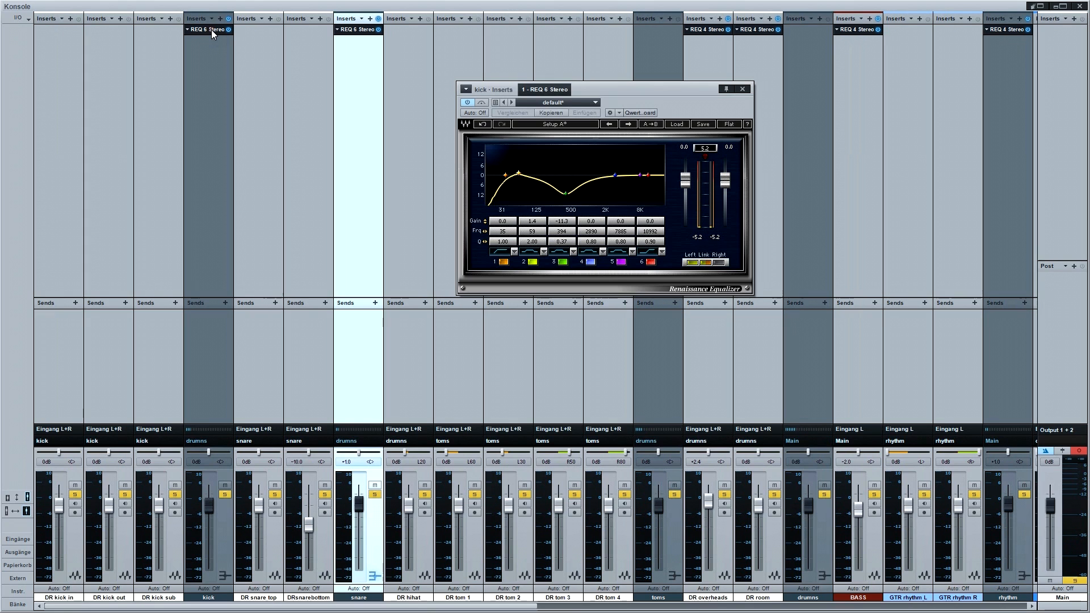
left_click(198, 462)
type("-2")
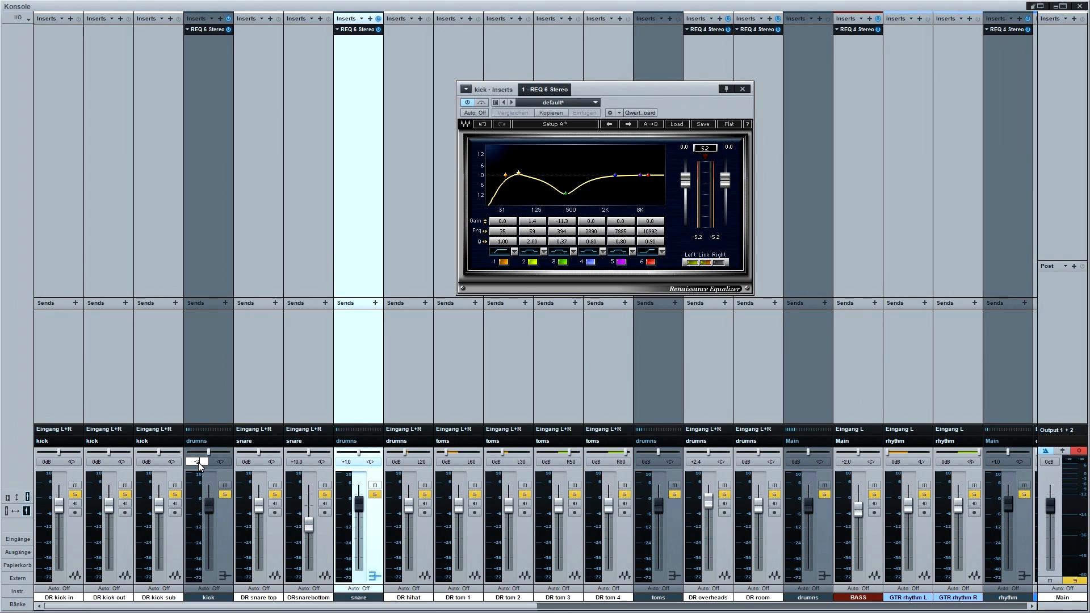
key("Return")
Boost the kick bus equalizer's band 4 by 9.3 dB at 2890 Hz, Q 0.92, and band 6 by 10.4 dB at 8354 Hz, Q 0.71
left_click_drag(598, 223, 597, 183)
left_click(648, 261)
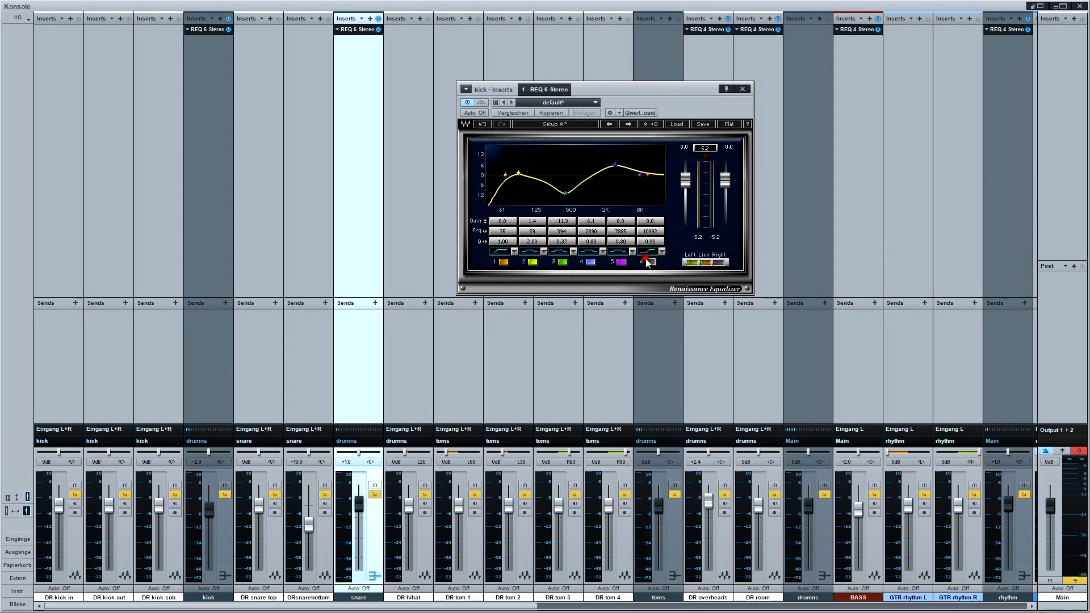
left_click_drag(650, 221, 594, 182)
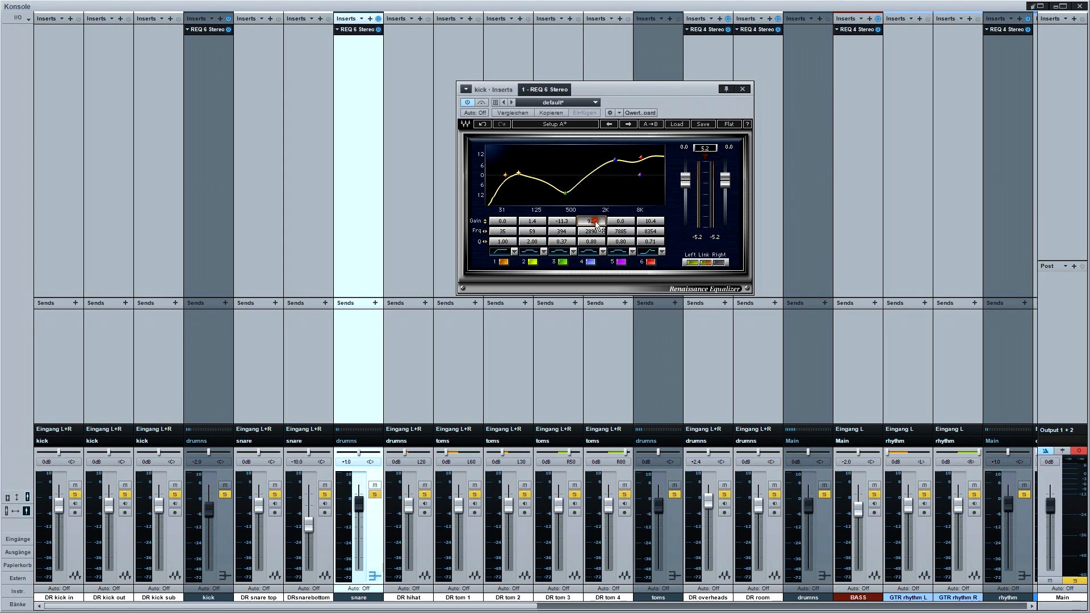
key("space")
left_click_drag(593, 222, 594, 219)
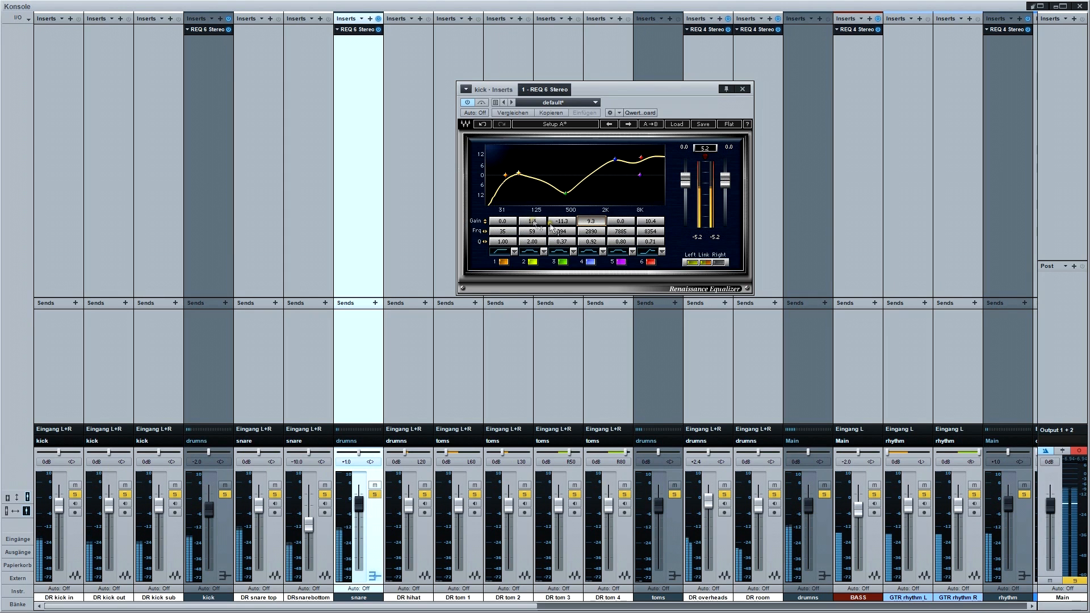
left_click(742, 89)
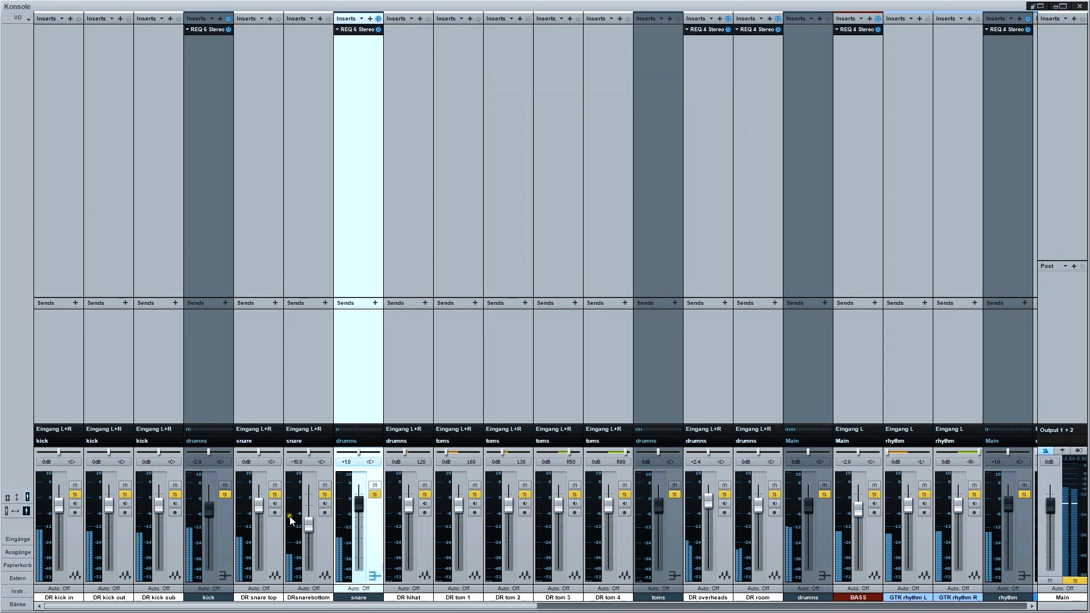
Set the snare bus equalizer's band 4 gain to 6.2 dB, band 6 to 5.9 dB at 7772 Hz and band 2 to 4.0 dB
left_click(362, 30)
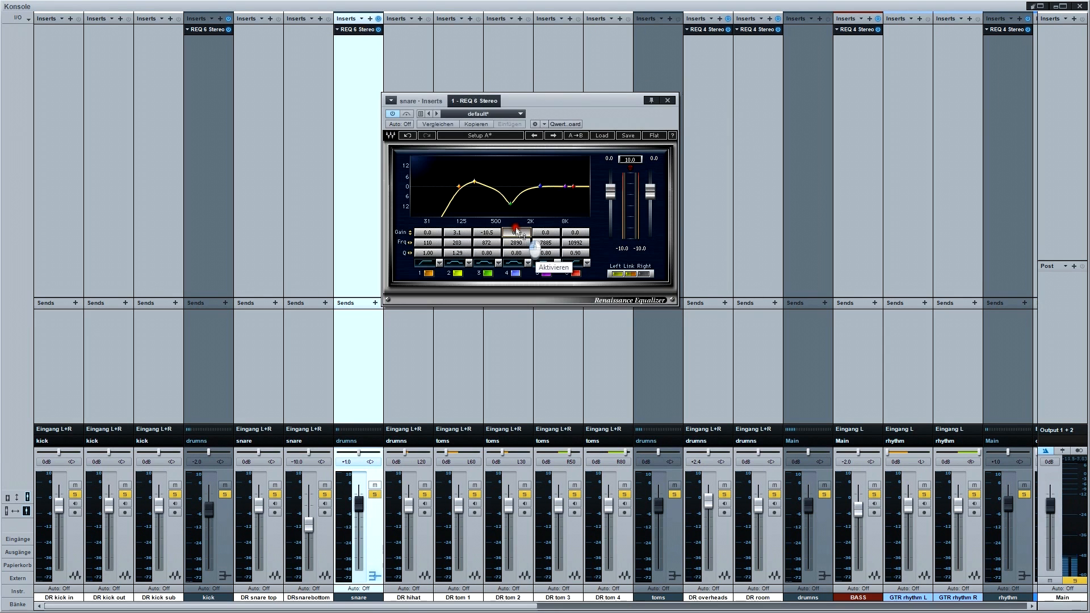
left_click(518, 232)
left_click_drag(518, 233, 518, 194)
mouse_move(575, 252)
left_mouse_down()
mouse_move(583, 261)
mouse_move(577, 200)
mouse_move(565, 236)
left_mouse_up()
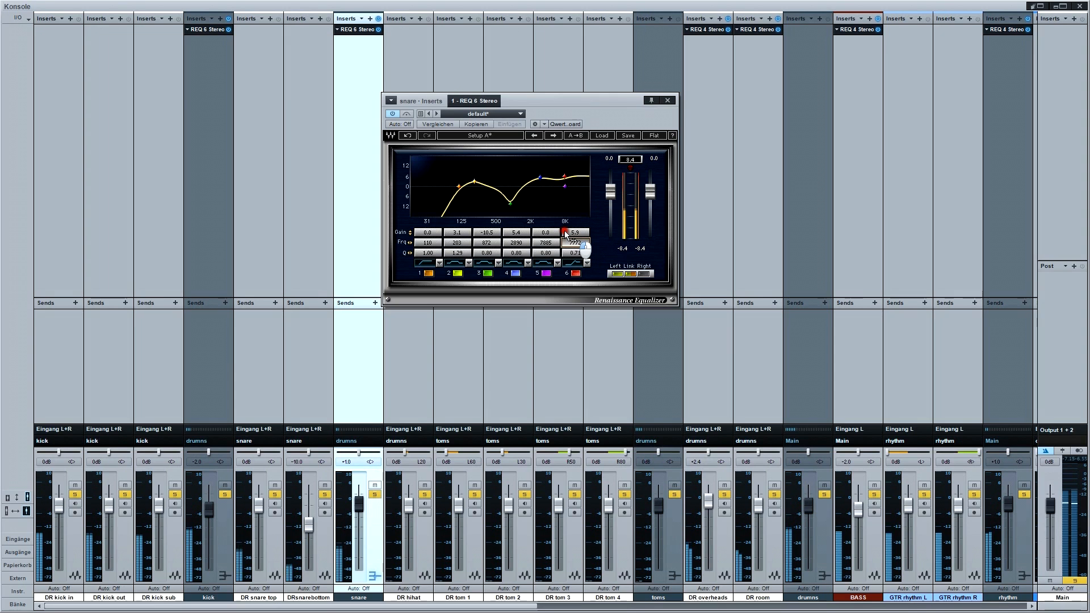
left_click_drag(515, 233, 515, 229)
mouse_move(452, 232)
left_mouse_down()
mouse_move(452, 216)
mouse_move(451, 227)
left_mouse_up()
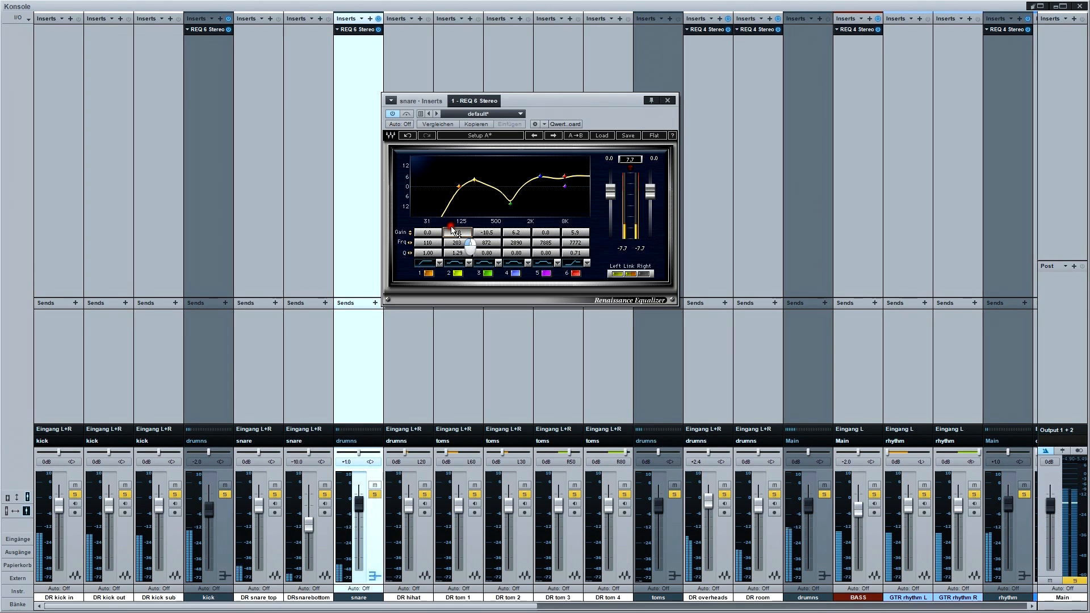
Set the snare bus level to 0 dB
left_click(345, 462)
type("0")
key("Return")
left_click(346, 461)
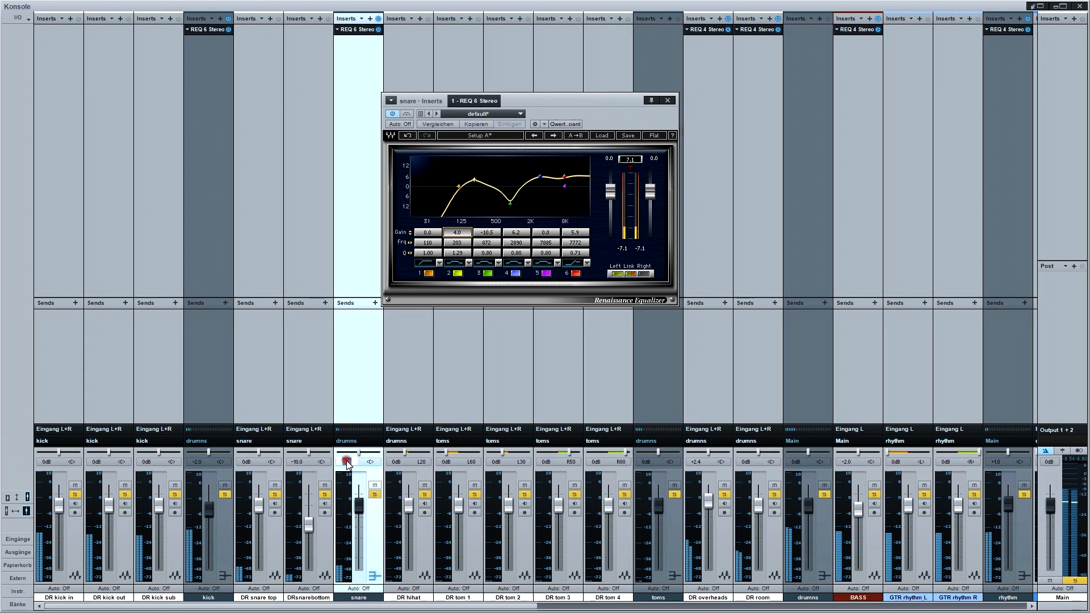
Try the snare bus level at -1 dB before restoring it to 0 dB and closing the snare equalizer
type("-1")
key("Return")
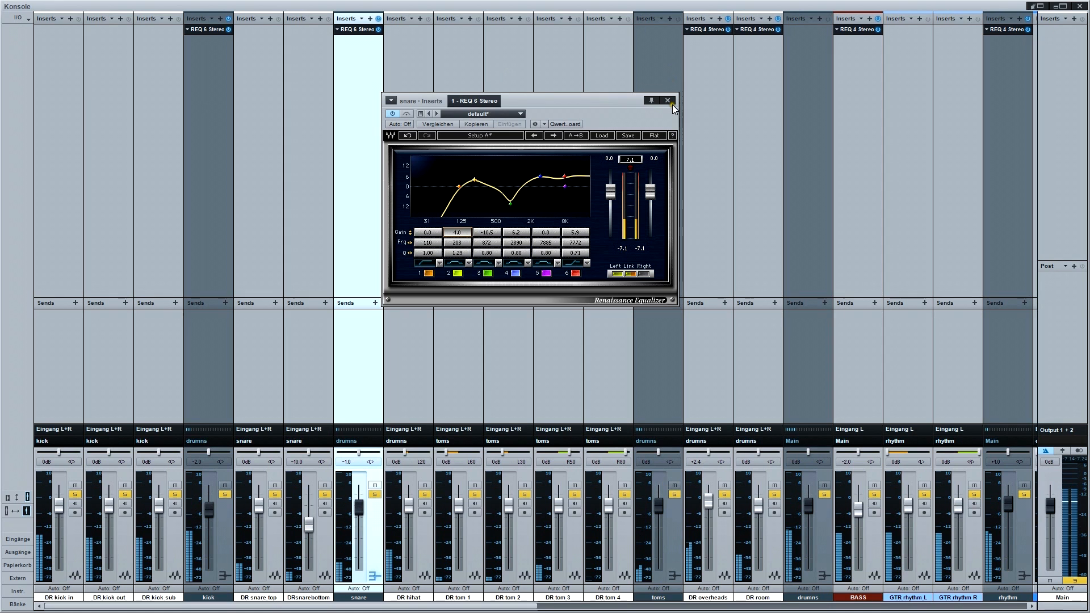
left_click(349, 464)
type("0")
key("Return")
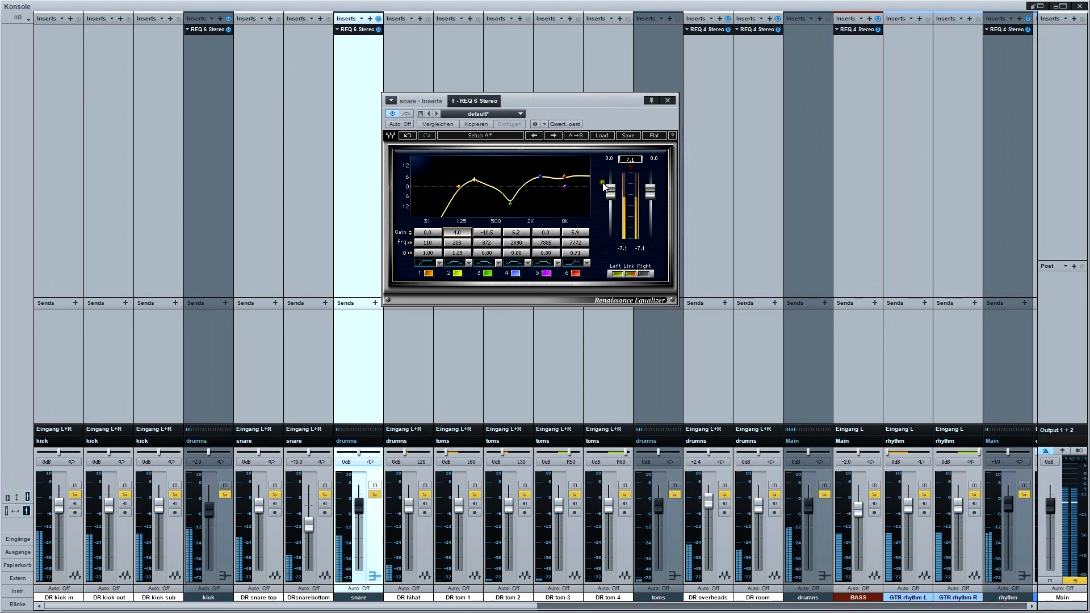
left_click(667, 100)
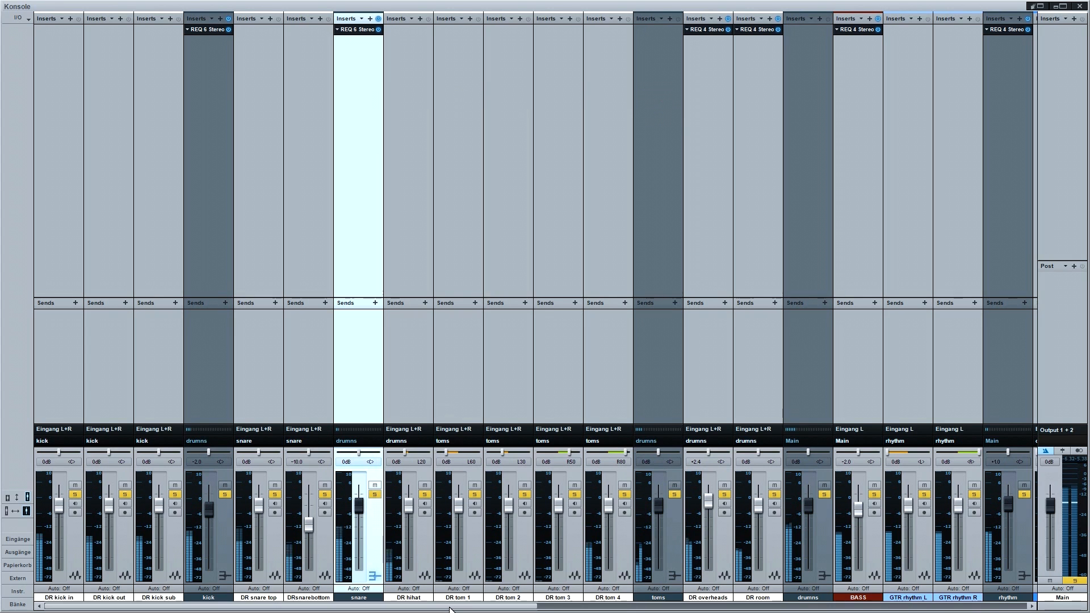
Set the kick bus equalizer's band 6 gain to 13.3 dB and band 4 to 12.9 dB at 3107 Hz
left_click(219, 29)
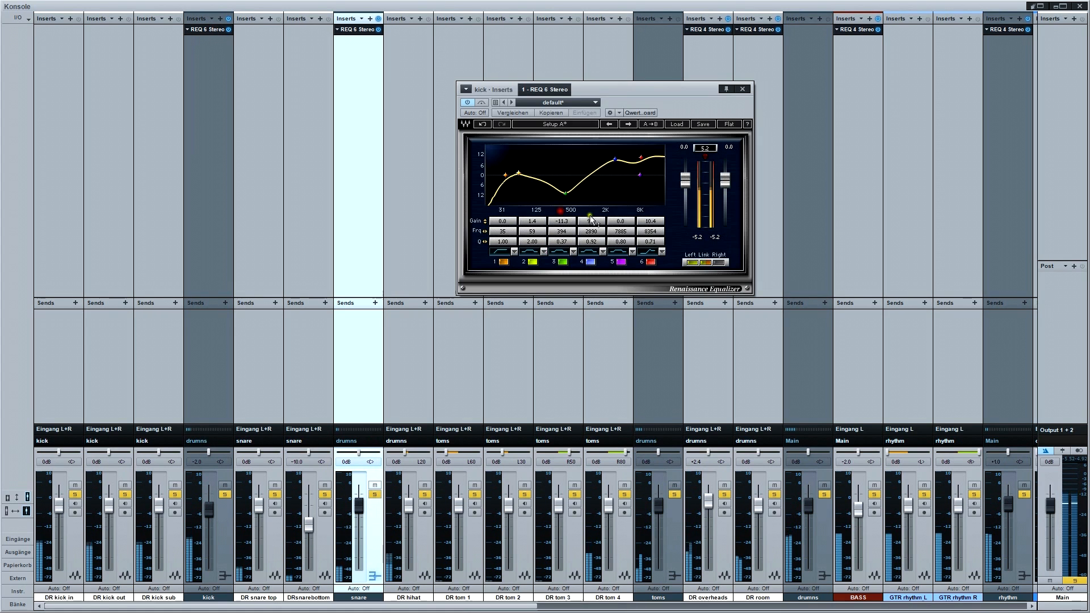
left_click_drag(653, 205, 652, 209)
left_click_drag(590, 221, 597, 237)
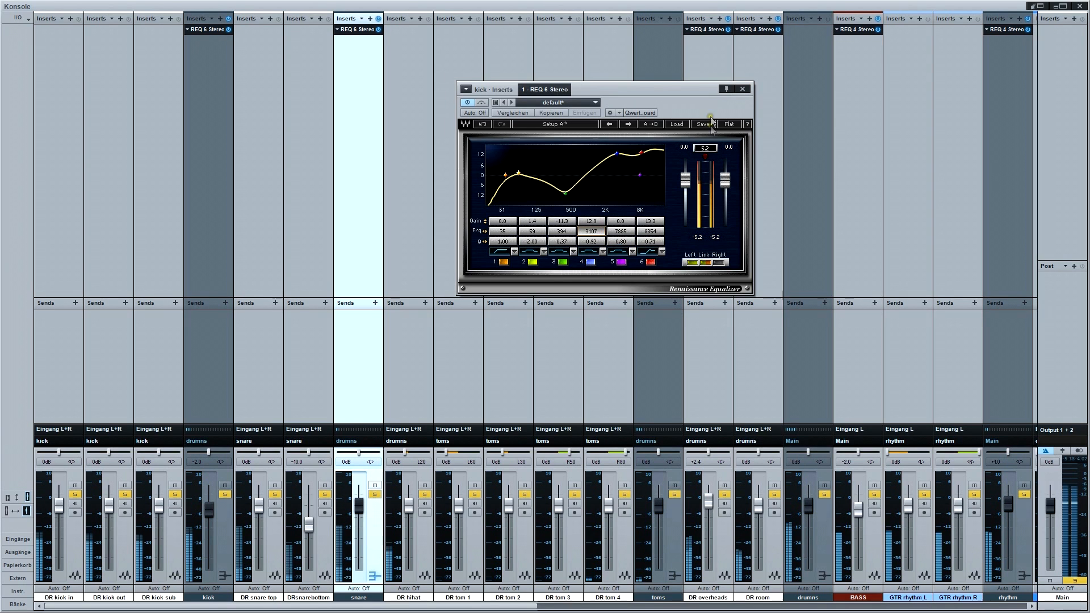
left_click(742, 90)
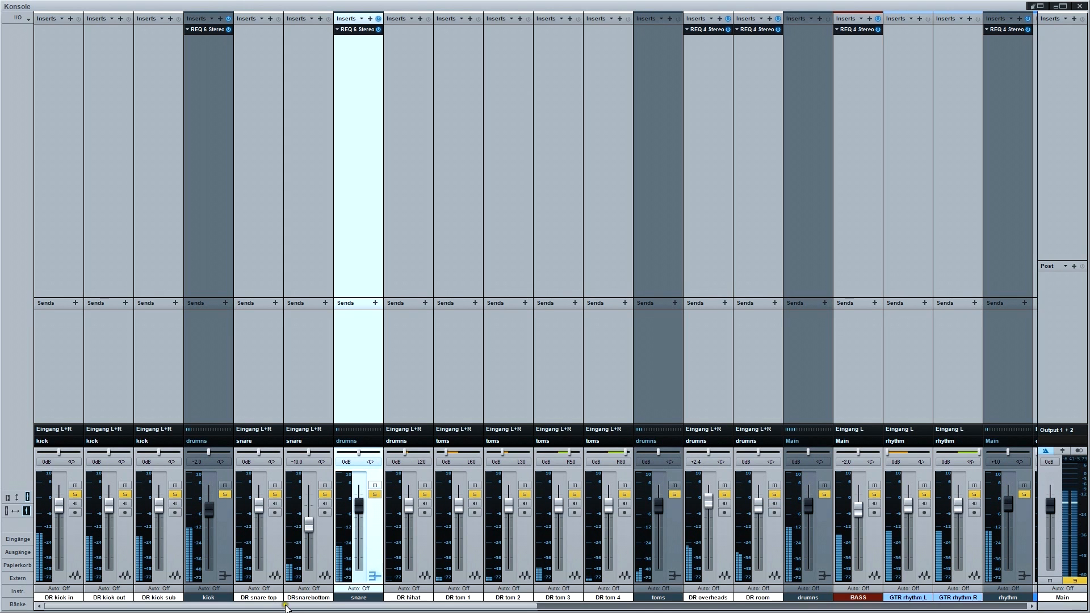
Switch off bands 4, 5 and 6 of the kick bus equalizer and play the mix without them
left_click_drag(286, 605, 526, 606)
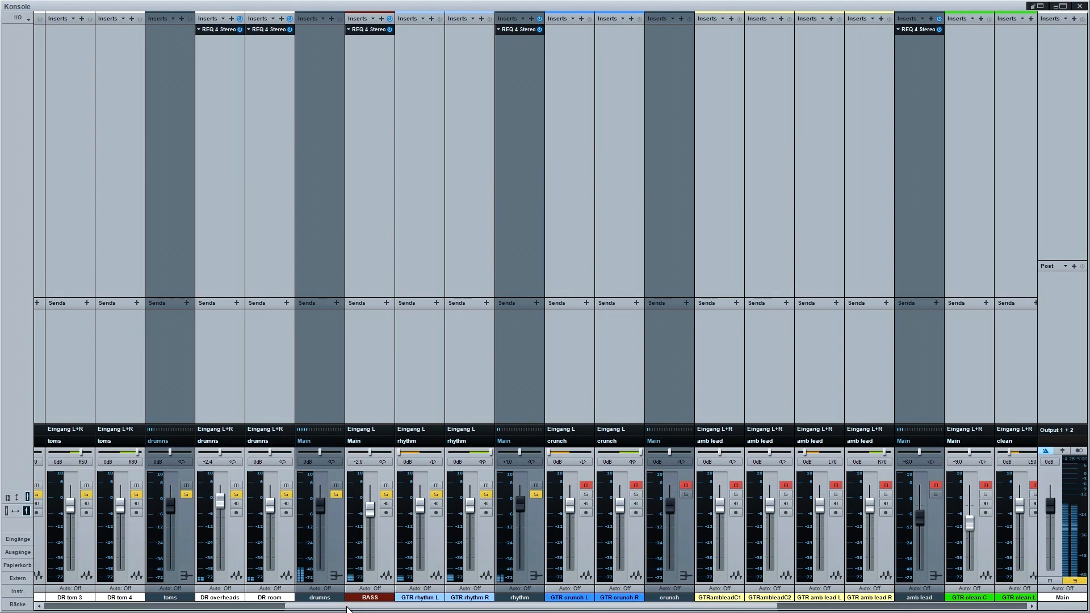
left_click(1078, 451)
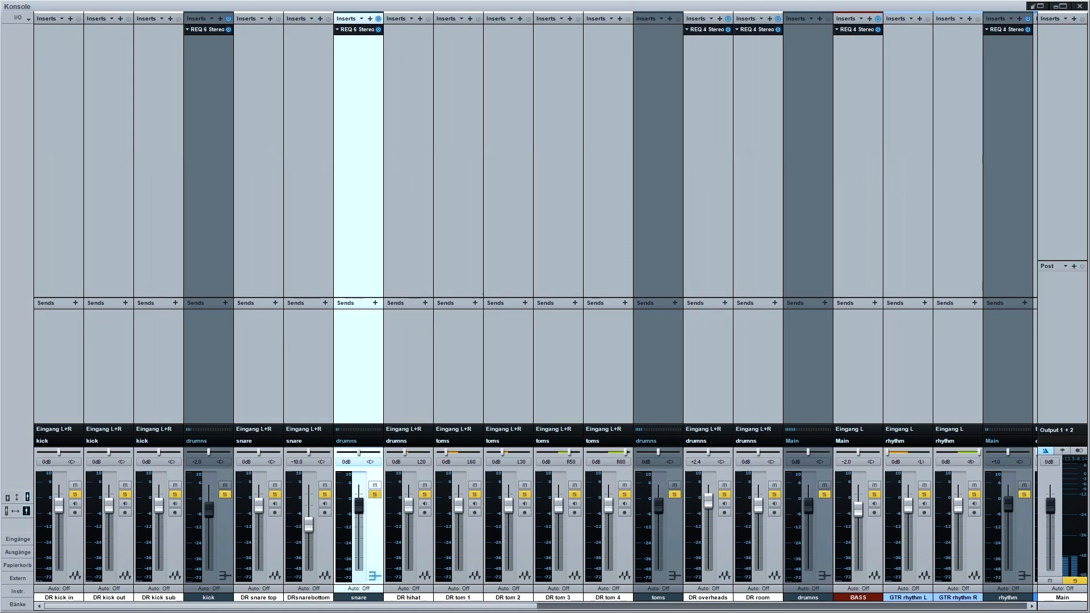
left_click(204, 35)
left_click_drag(653, 94, 290, 89)
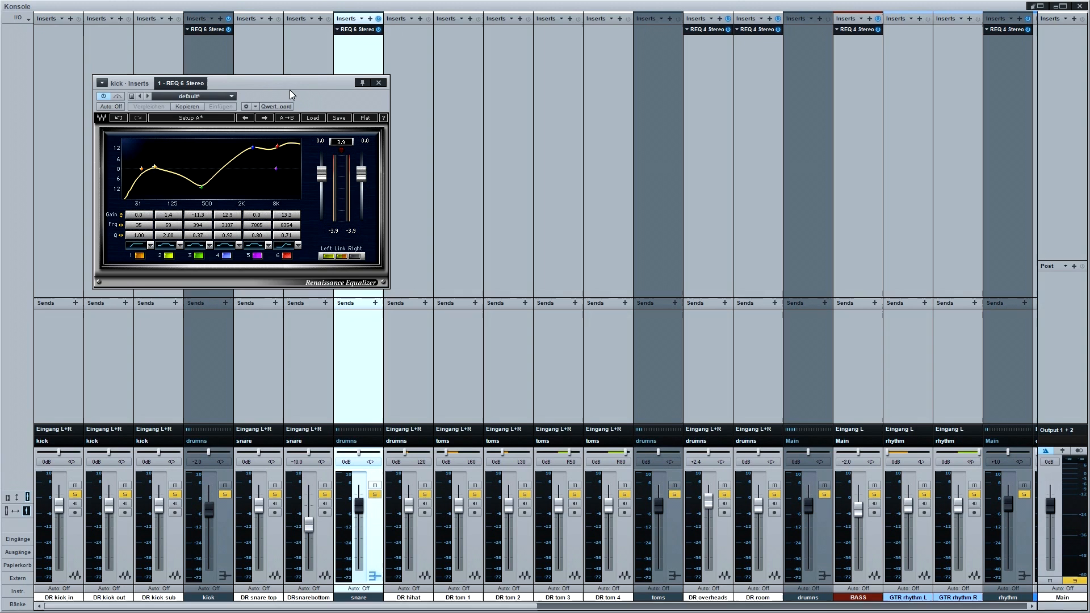
left_click(259, 256)
left_click(286, 255)
left_click(226, 255)
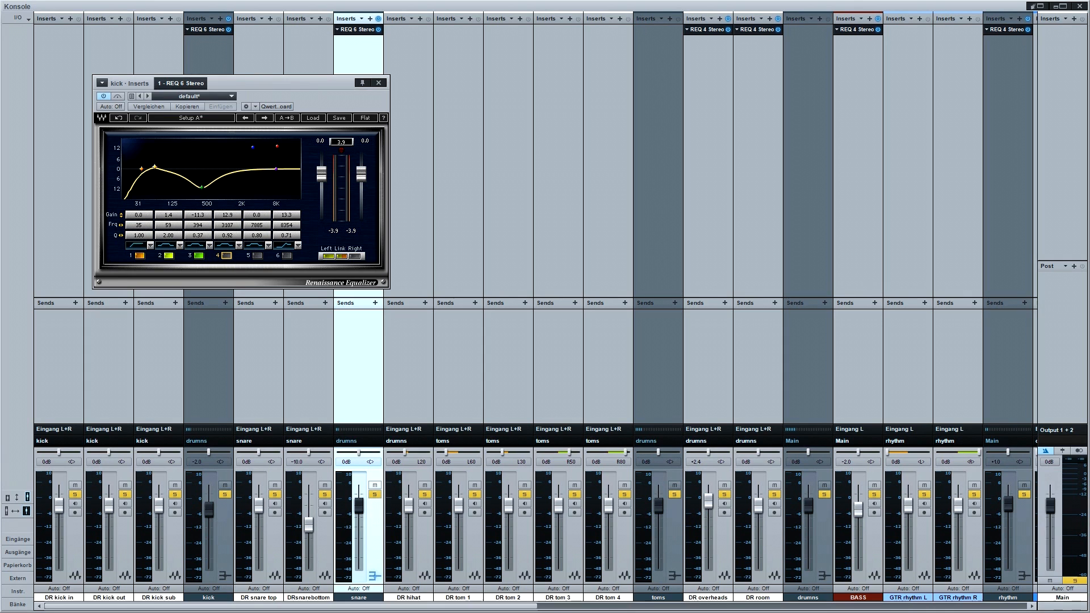
key("space")
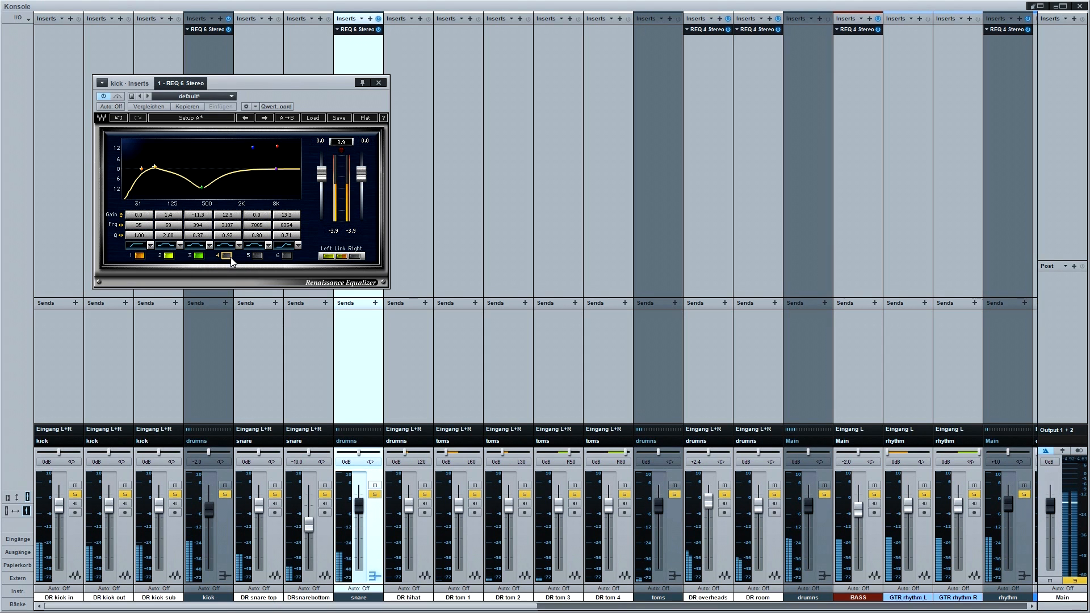
key("space")
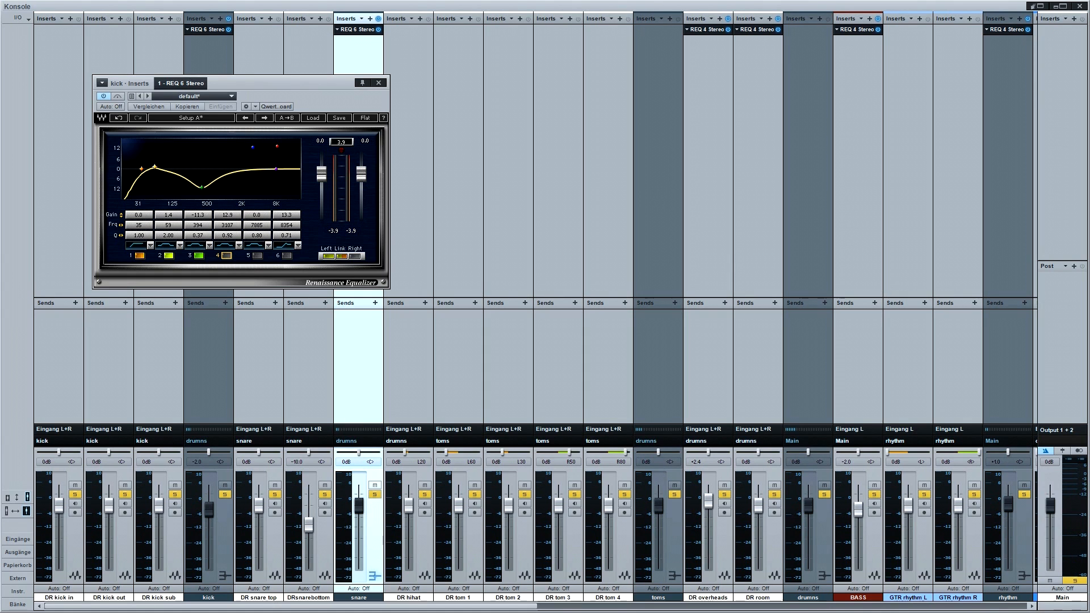
Switch bands 4 and 6 of the kick bus equalizer back on and close the equalizer
left_click(226, 256)
left_click(286, 256)
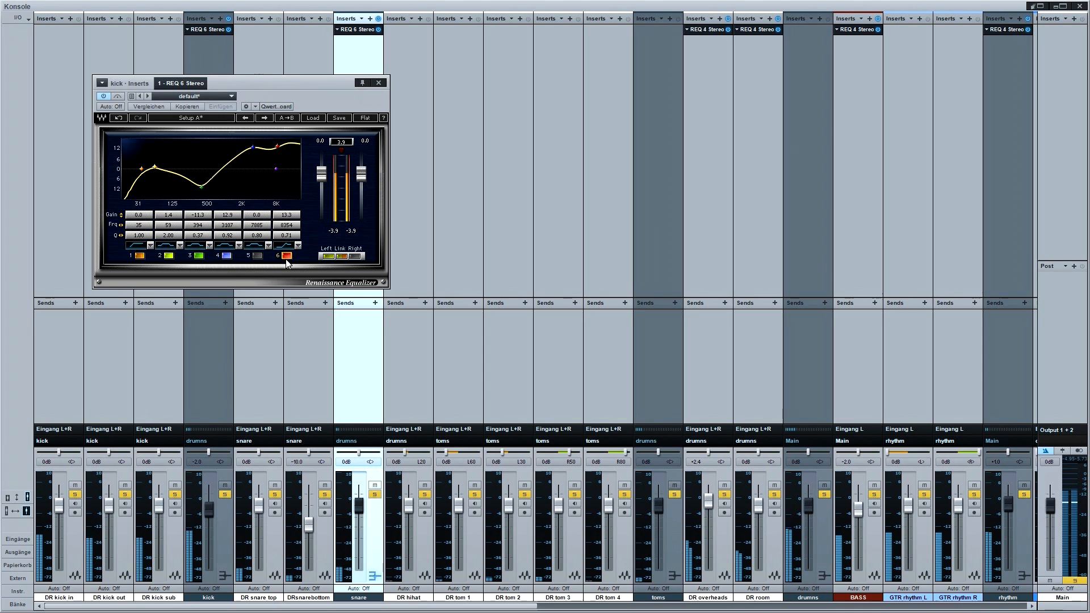
left_click(379, 83)
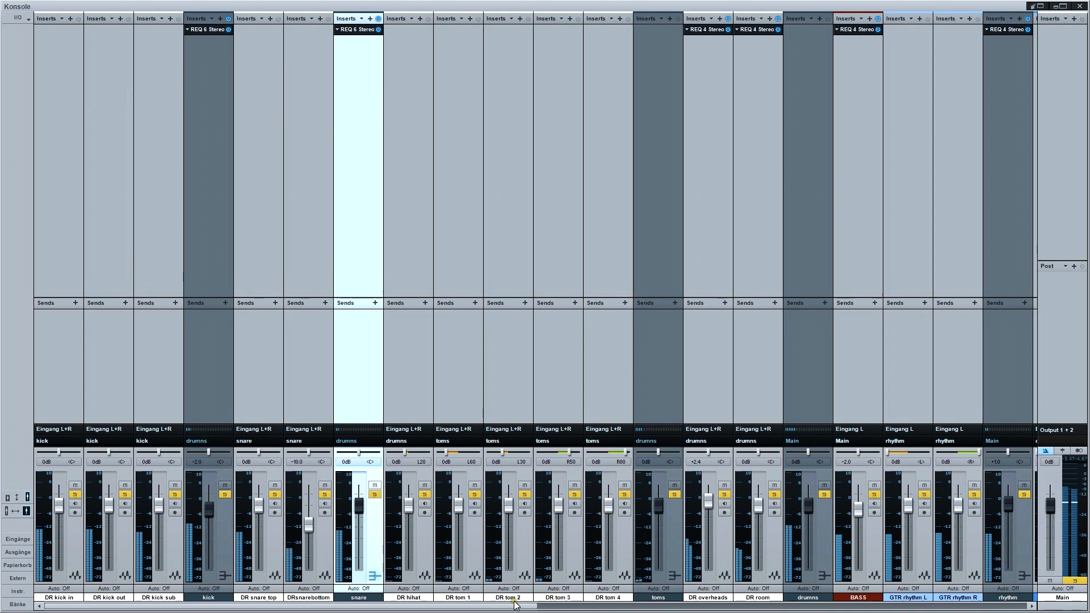
Boost band 2 of the BASS channel's equalizer by 2.3 dB at 124 Hz with a Q of 1.52
left_click_drag(515, 604, 766, 608)
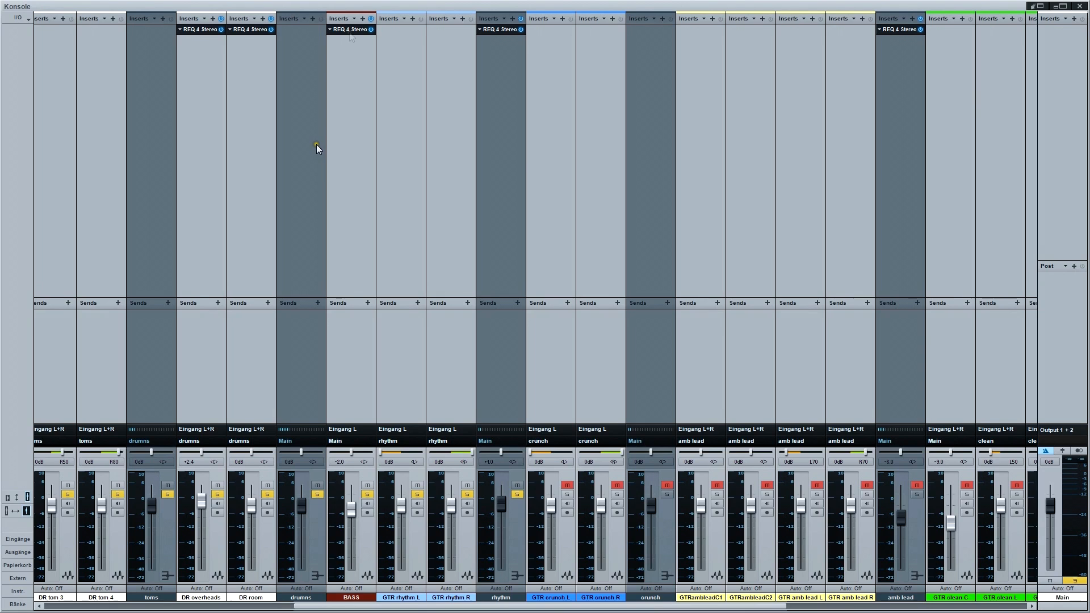
left_click(349, 31)
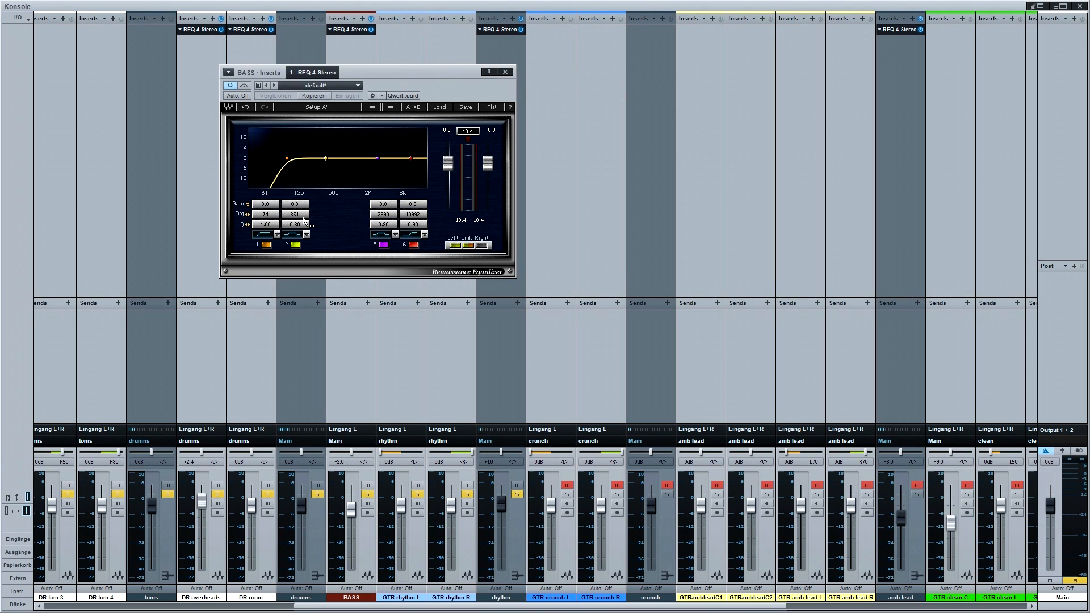
left_click_drag(304, 221, 348, 248)
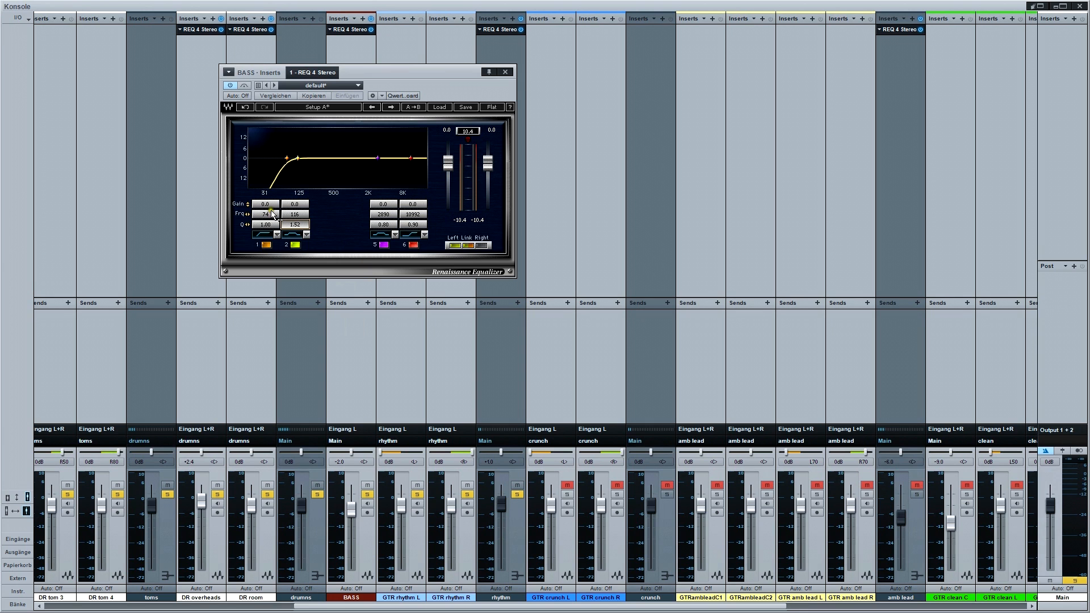
left_click(261, 215)
mouse_move(294, 213)
left_mouse_down()
mouse_move(323, 213)
mouse_move(296, 204)
left_mouse_up()
mouse_move(300, 207)
left_mouse_down()
mouse_move(297, 173)
mouse_move(314, 226)
mouse_move(320, 212)
mouse_move(286, 200)
mouse_move(302, 208)
left_mouse_up()
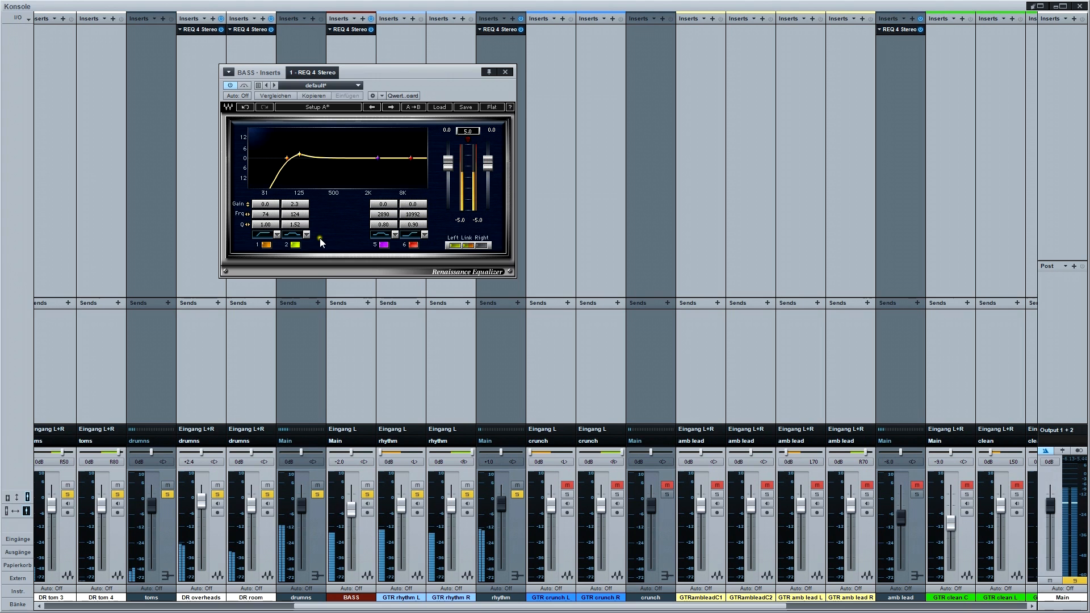
Set the BASS channel level to -3 dB
left_click(343, 462)
type("-3")
key("Return")
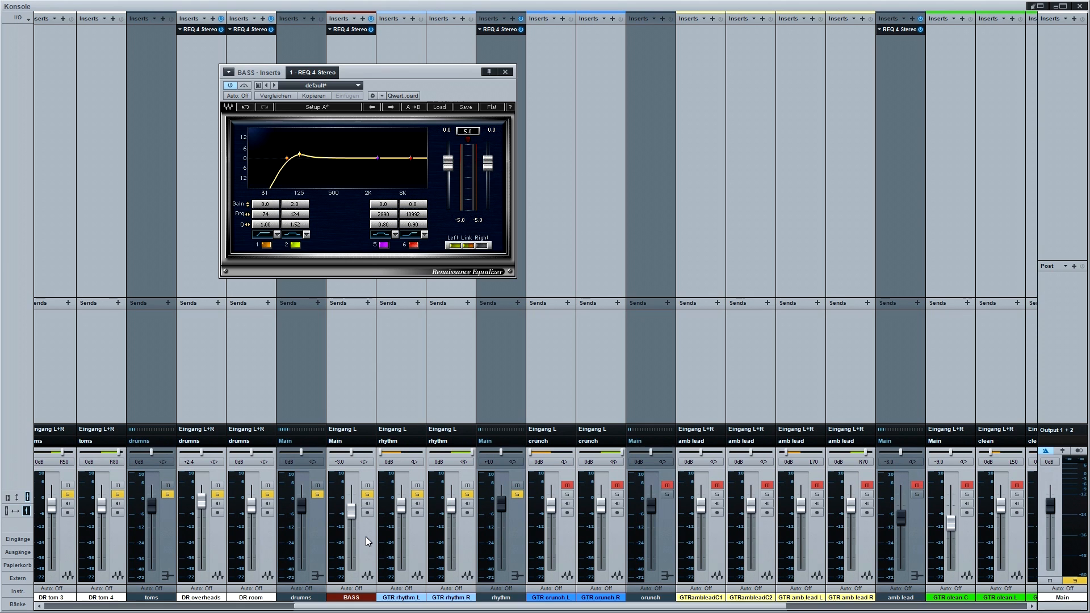
Play the mix and compare it with the BASS channel muted and unmuted
key("space")
left_click(367, 485)
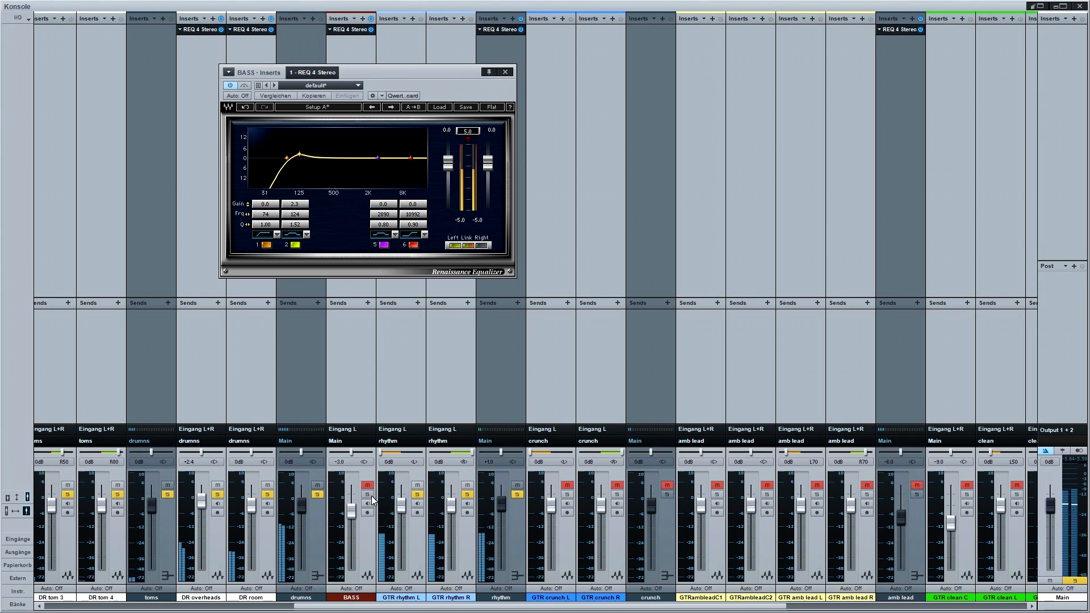
left_click(368, 494)
left_click(368, 494)
left_click(371, 496)
key("space")
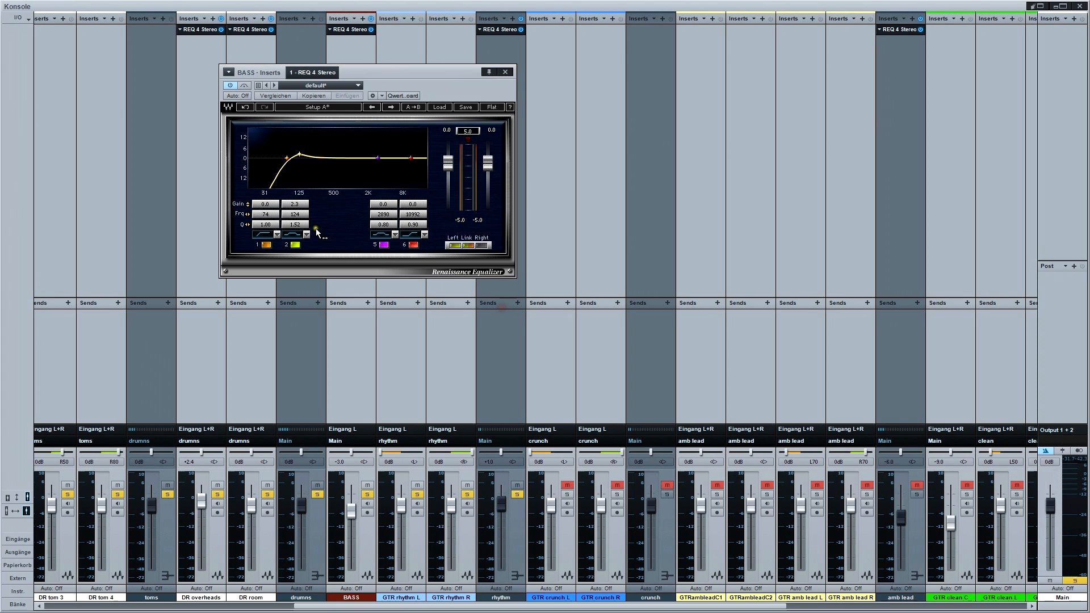
Set the BASS equalizer's band 1 high-pass to 79 Hz, check it against the playing mix and close the equalizer
left_click_drag(267, 215, 272, 216)
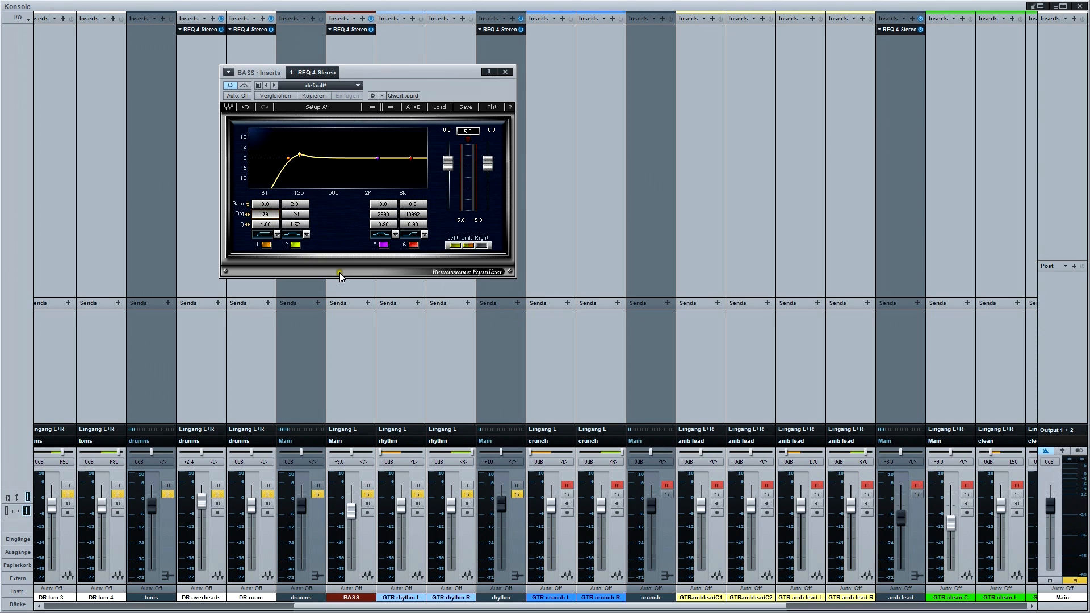
key("space")
left_click(366, 496)
left_click(367, 496)
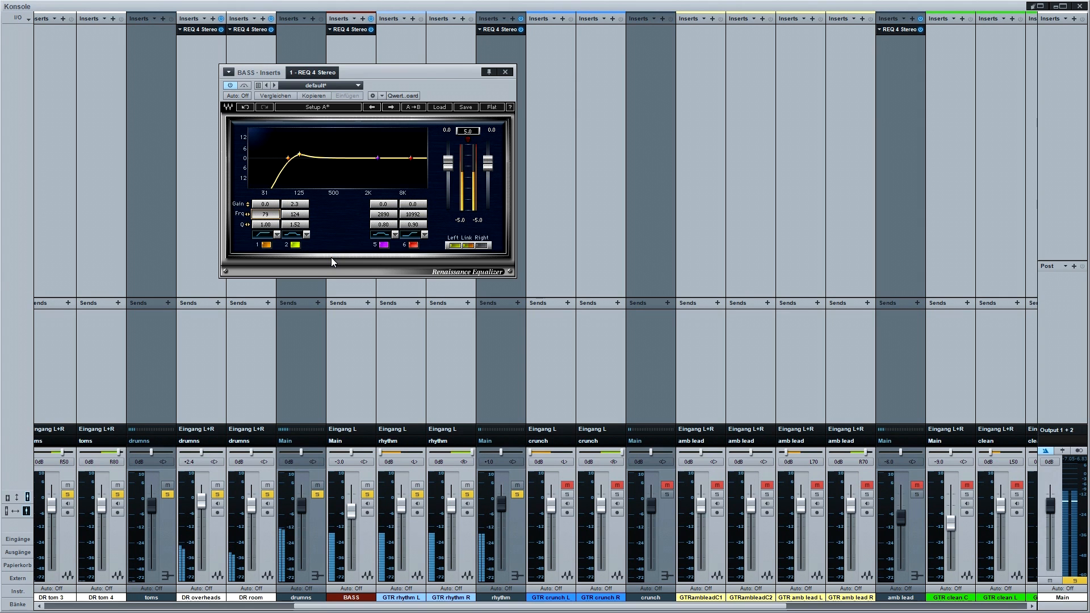
key("space")
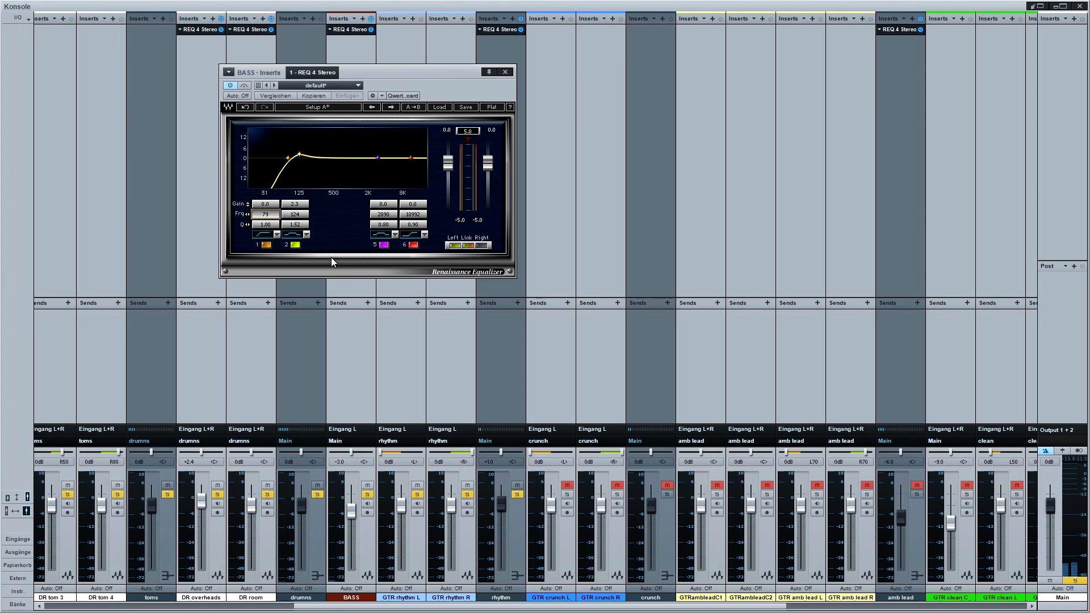
left_click(505, 72)
Mute the BASS channel and compare the playing mix with the rhythm bus equalizer's band 1 off and on
left_click(367, 488)
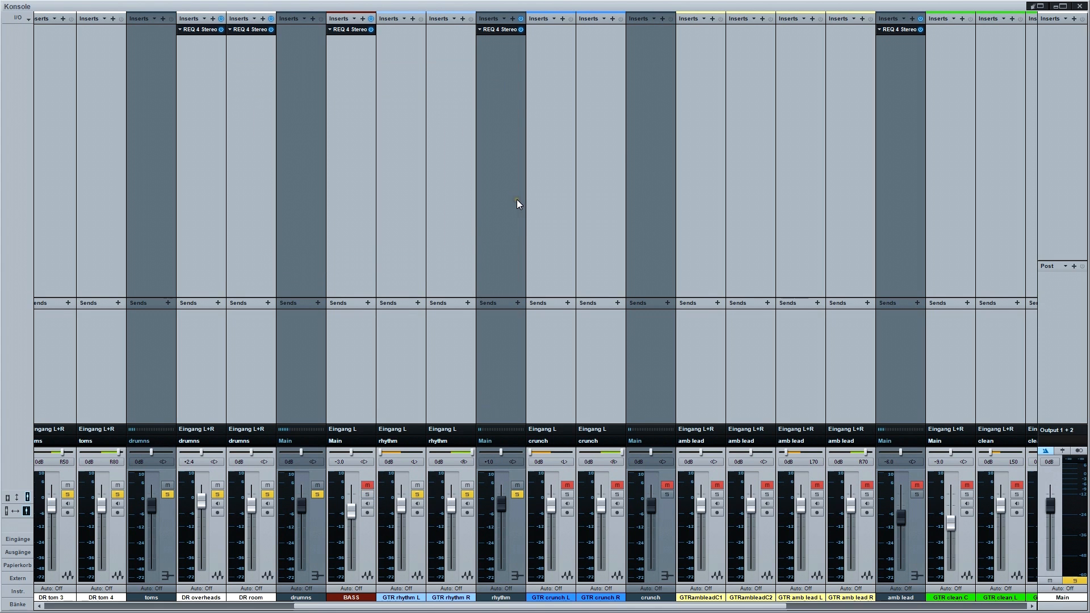
left_click(495, 29)
left_click_drag(523, 83, 363, 106)
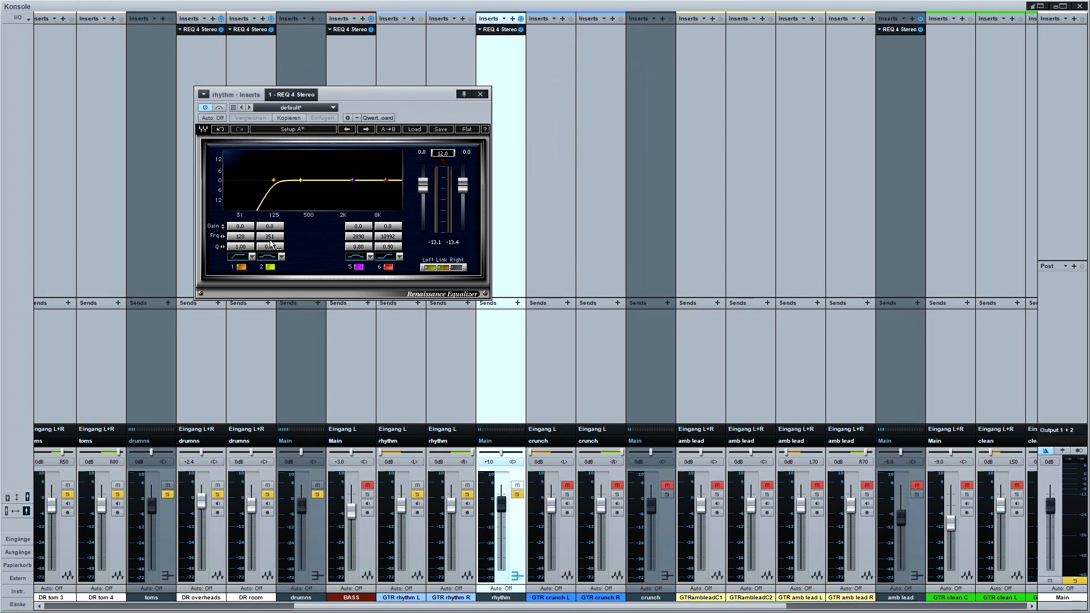
key("space")
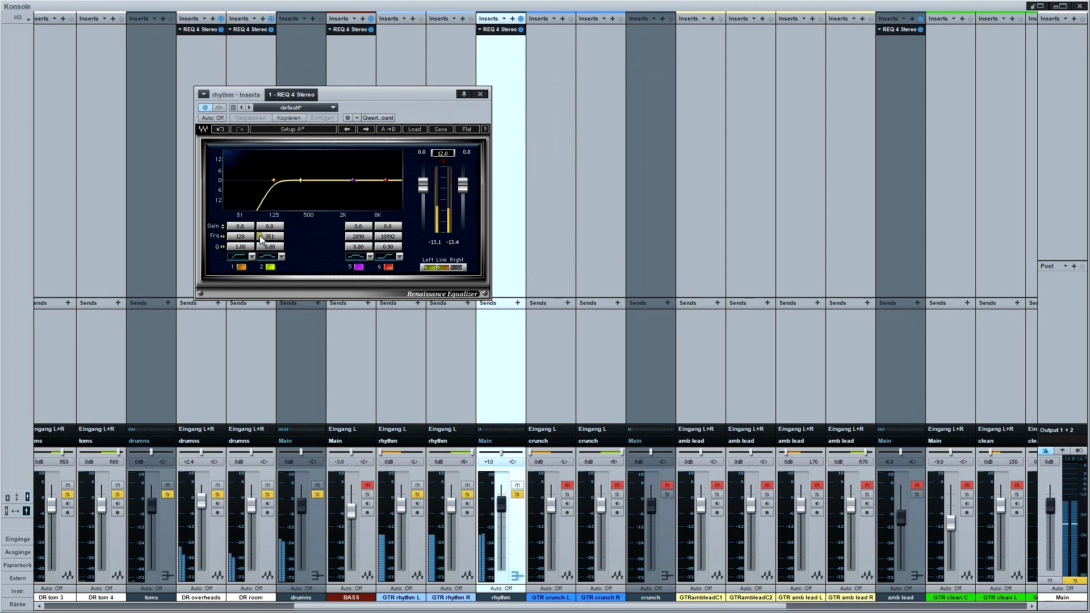
left_click(241, 267)
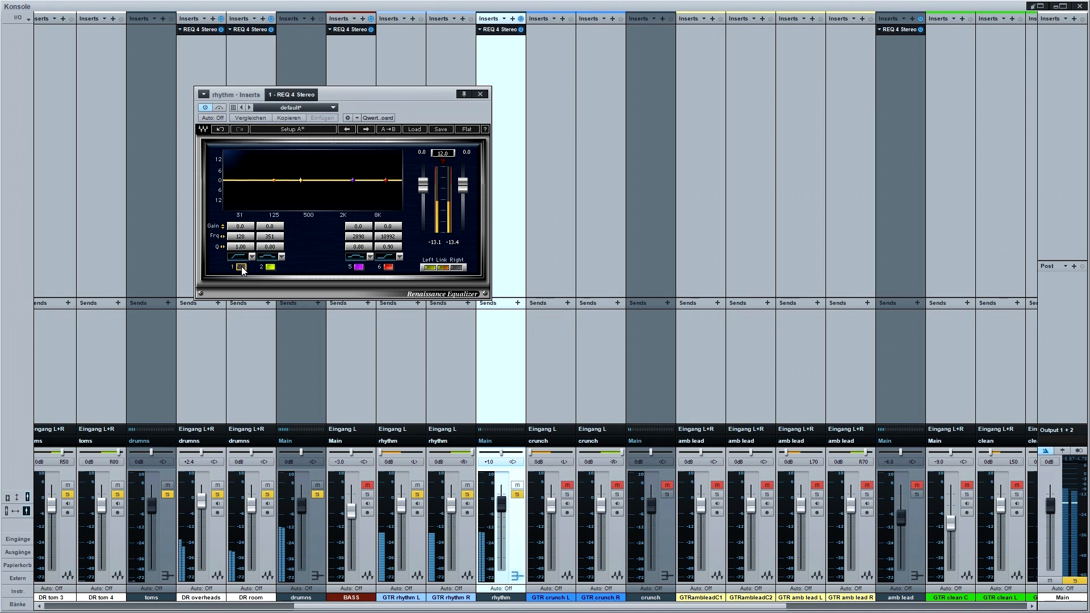
left_click(242, 267)
Set the rhythm bus equalizer's band 1 high-pass to 123 Hz, compare it off and on, and close the equalizer
left_click_drag(251, 237, 259, 241)
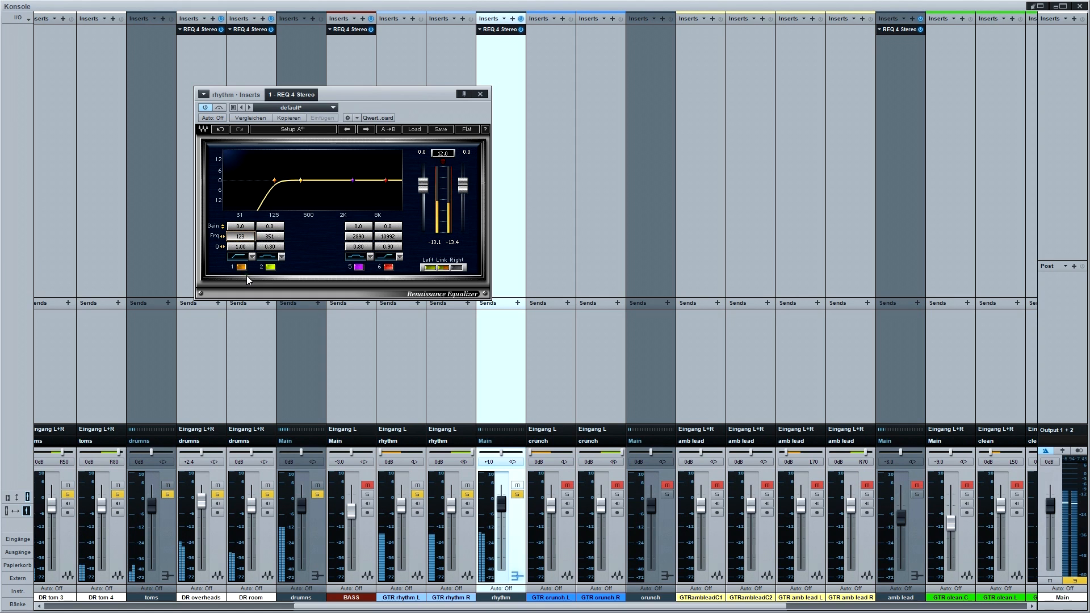
left_click(242, 266)
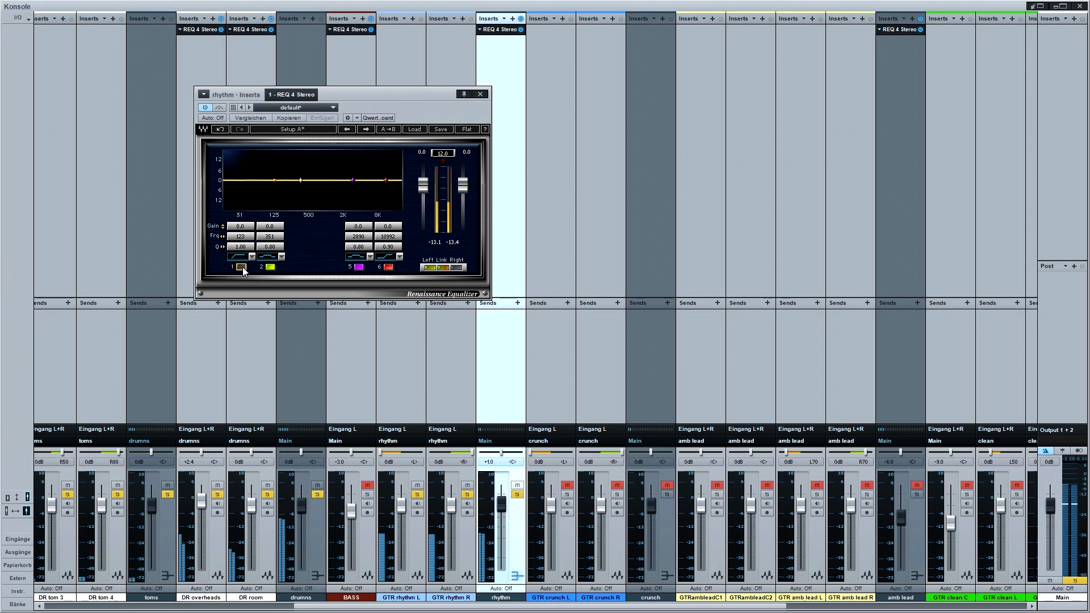
left_click(243, 267)
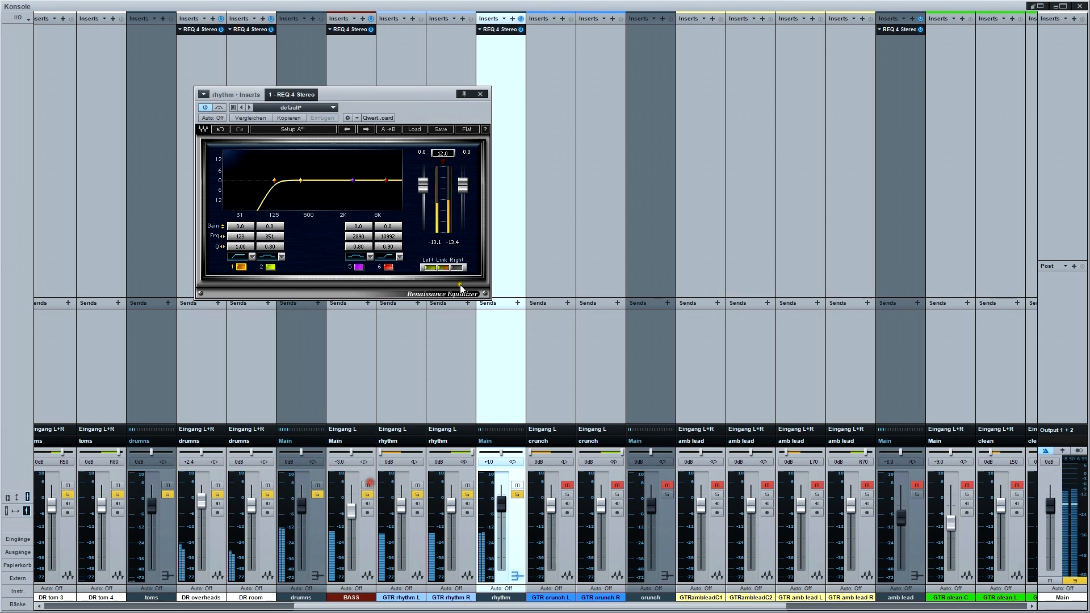
left_click(482, 94)
Try the BASS channel level at -5 dB and compare the playing mix without and with the bass
type("-5")
key("Return")
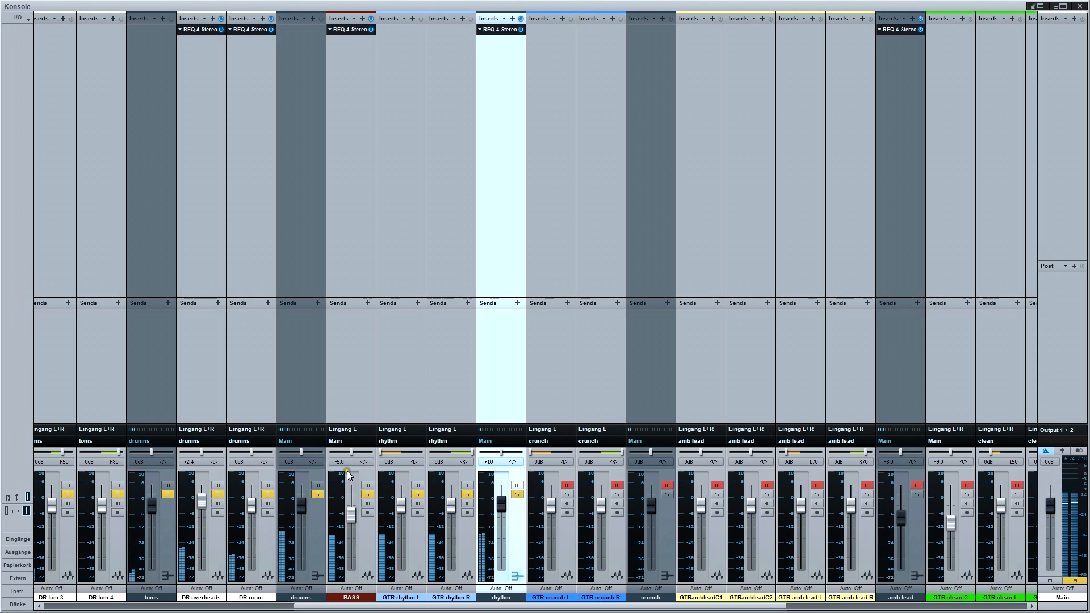
left_click(367, 495)
left_click(368, 495)
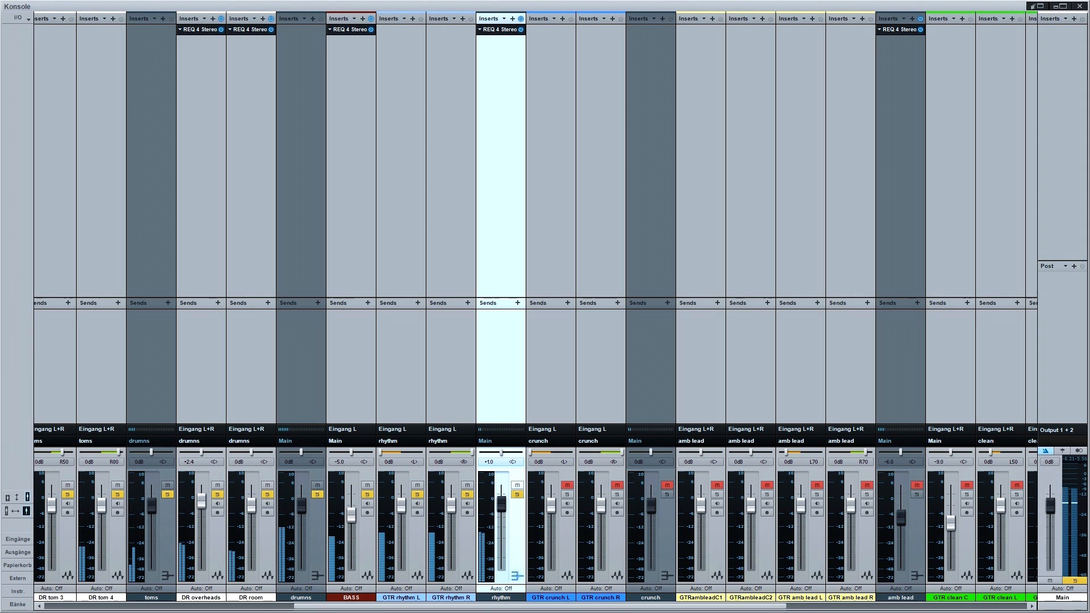
Set the BASS channel level to -4 dB
left_click(340, 462)
type("-4")
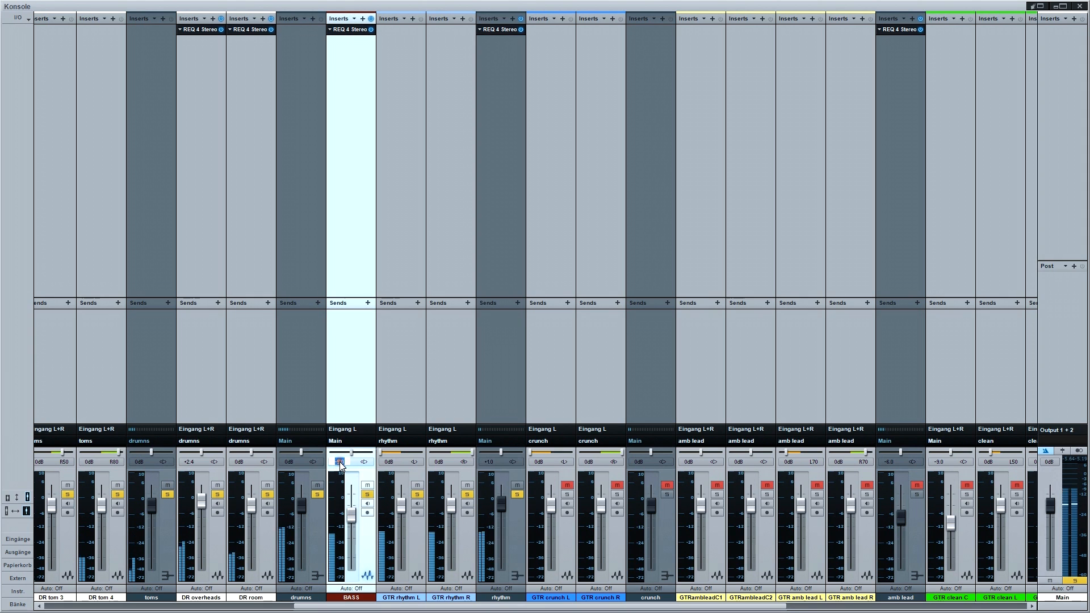
key("Return")
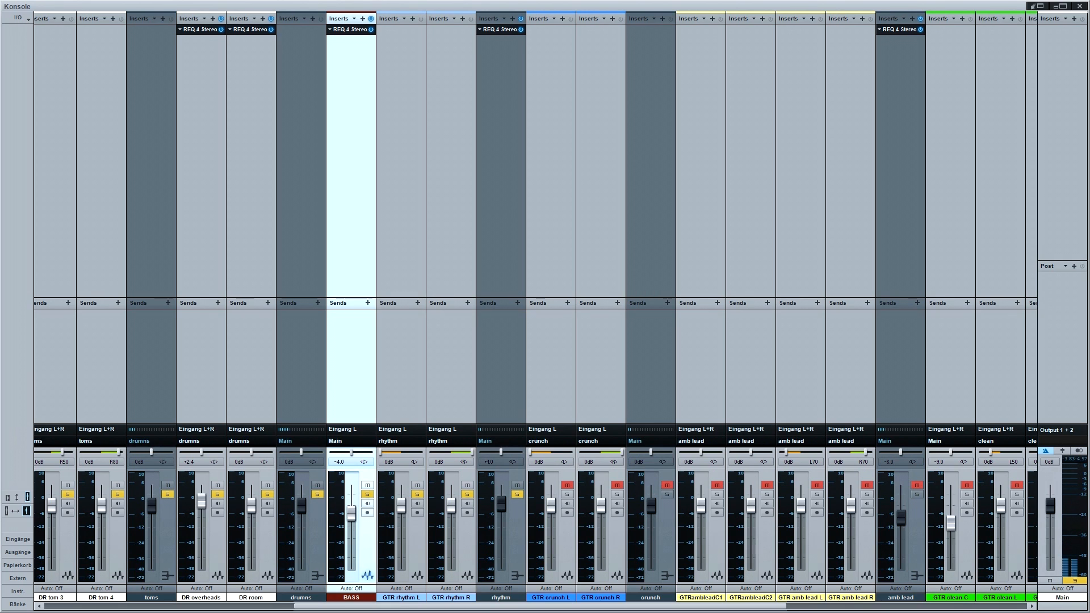
Open the BASS channel's equalizer and cut band 5 by 4.1 dB at about 420 Hz
left_click(366, 537)
left_click(329, 463)
left_click(348, 30)
left_click(428, 74)
mouse_move(383, 214)
left_mouse_down()
mouse_move(332, 202)
mouse_move(389, 223)
left_mouse_up()
left_click(386, 214)
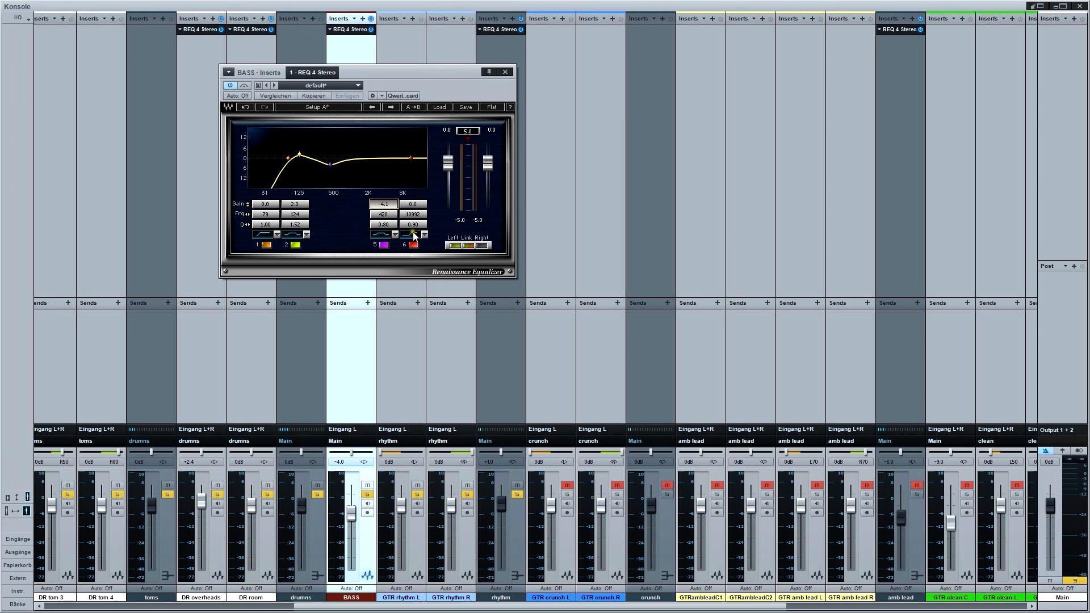
Change the BASS equalizer's band 6 to a bell and boost it 7.9 dB at 3803 Hz while the mix plays
left_click(415, 235)
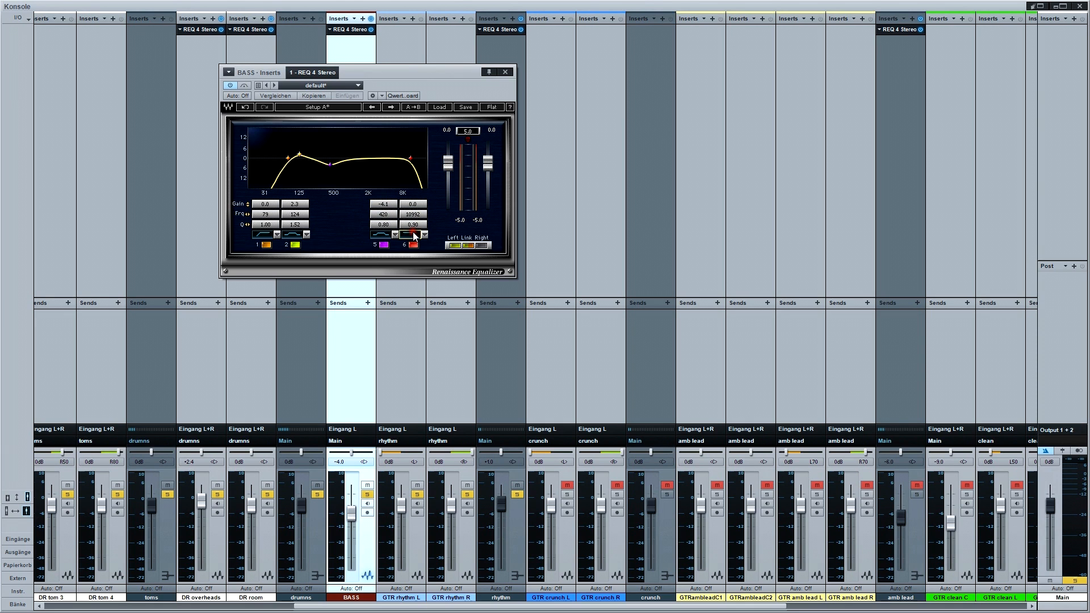
left_click_drag(414, 215, 394, 216)
left_click_drag(400, 226, 415, 194)
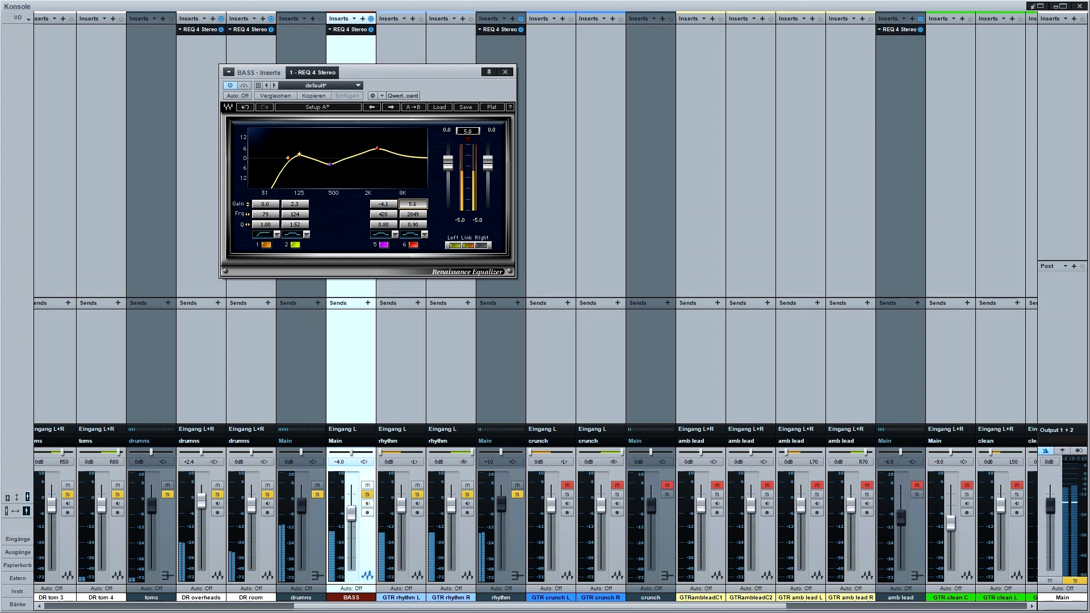
mouse_move(416, 205)
left_mouse_down()
mouse_move(417, 186)
mouse_move(430, 218)
left_mouse_up()
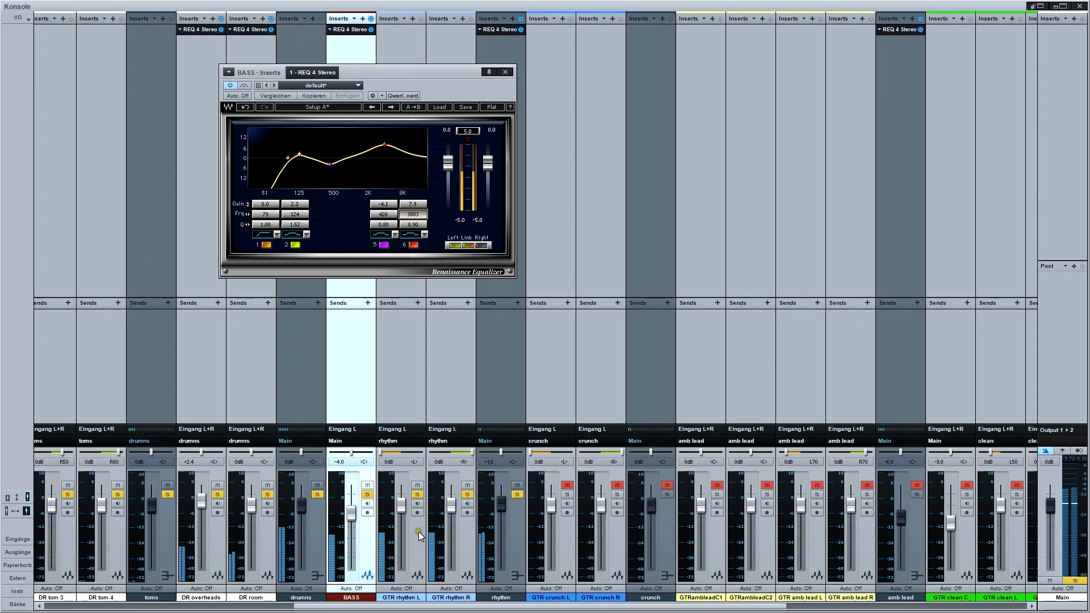
Solo only the BASS channel and shift its equalizer's band 6 boost to 3914 Hz while it plays
key("space")
left_click(367, 494, "alt")
key("space")
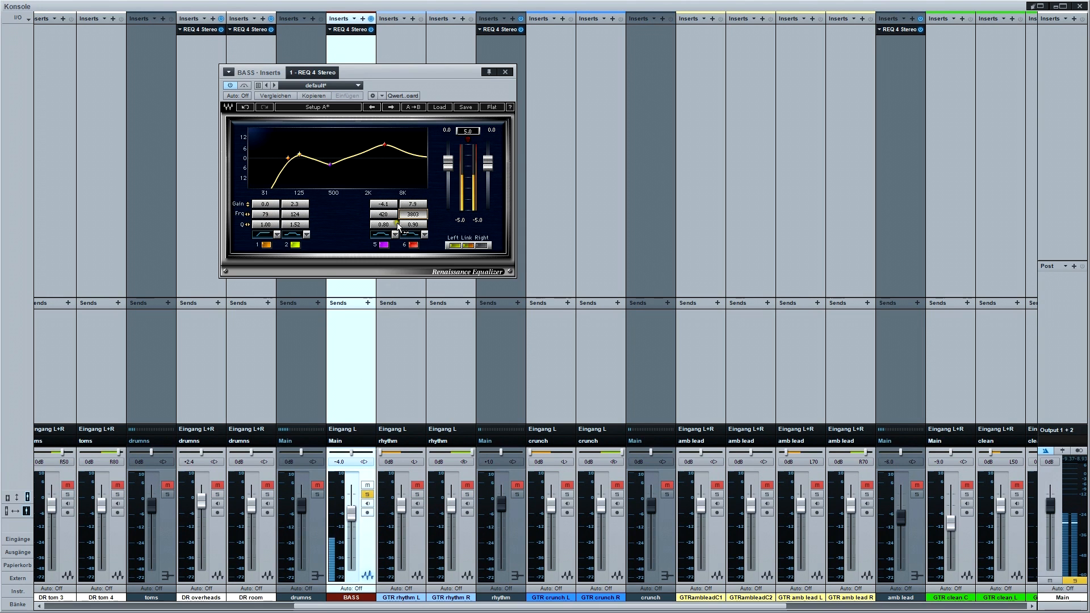
left_click_drag(414, 215, 418, 215)
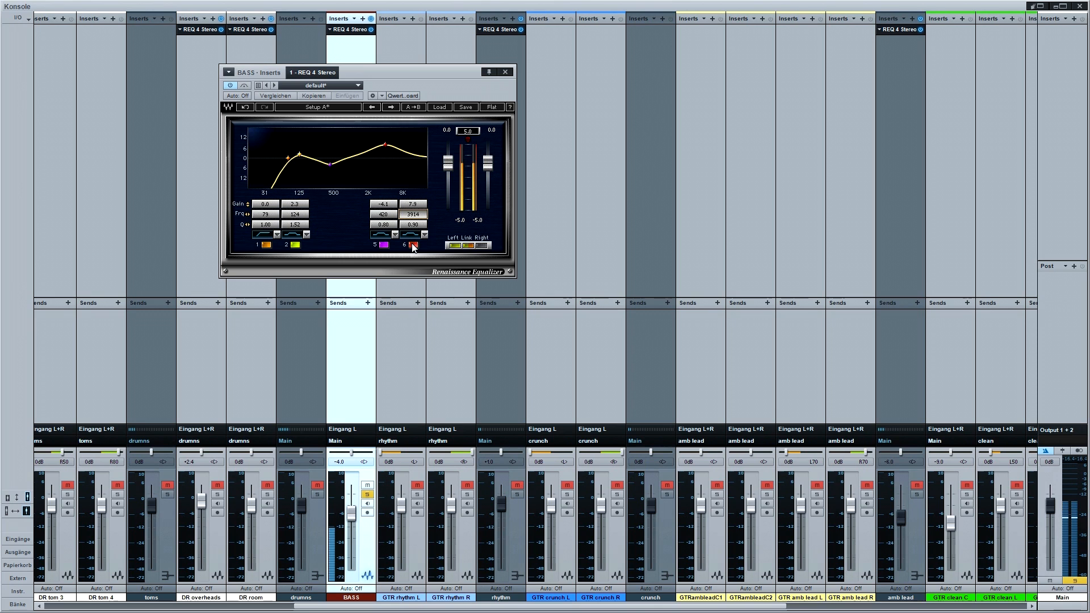
key("space")
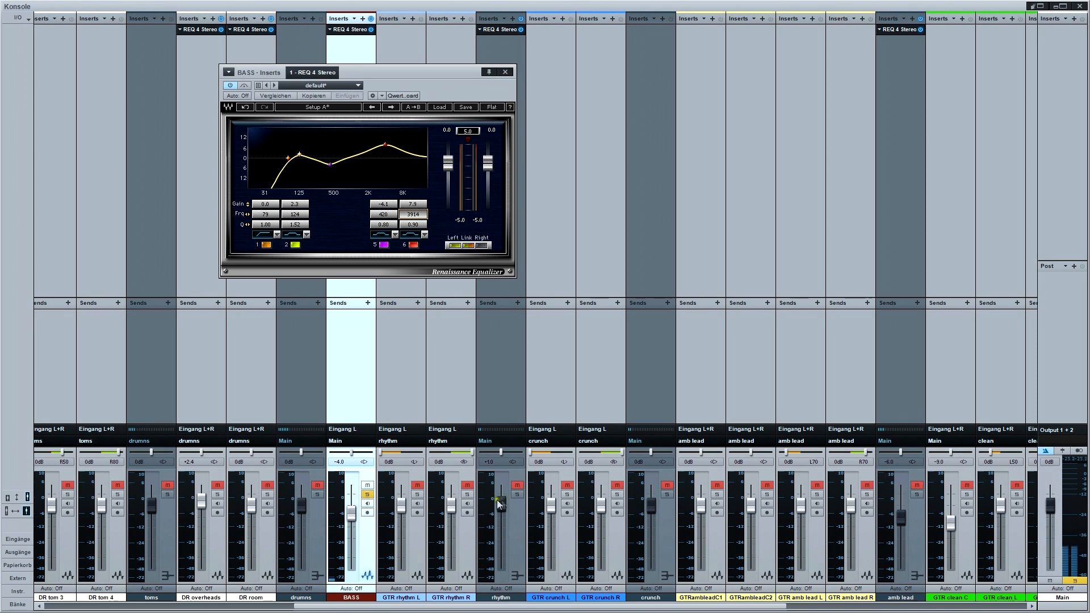
Solo the rhythm and drums buses together with the bass, play the mix, and close the BASS equalizer
left_click(514, 494, "alt")
left_click(514, 493)
left_click(318, 494)
key("space")
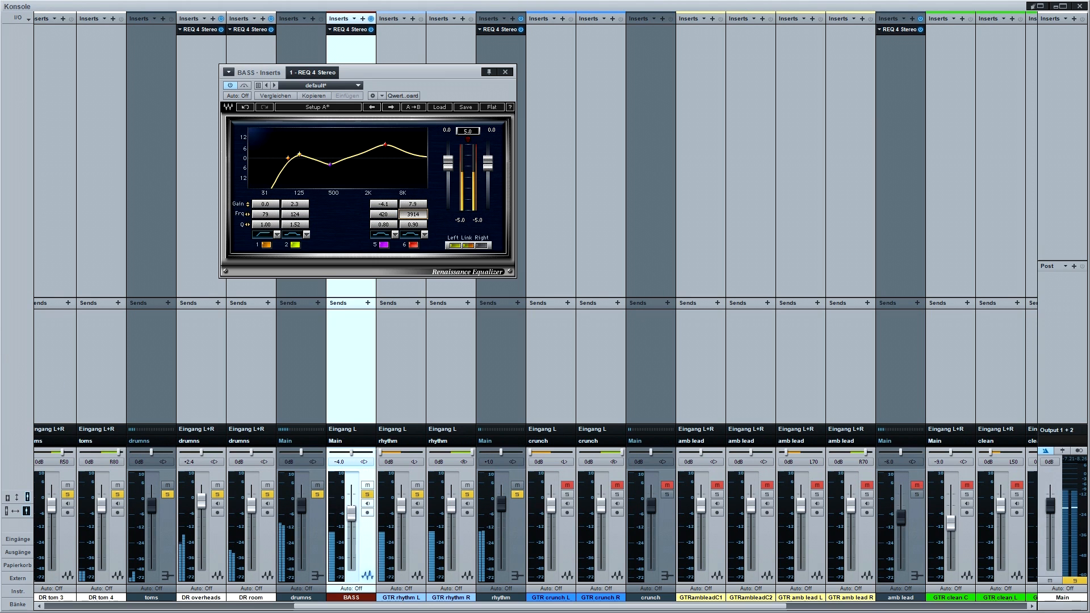
left_click(505, 71)
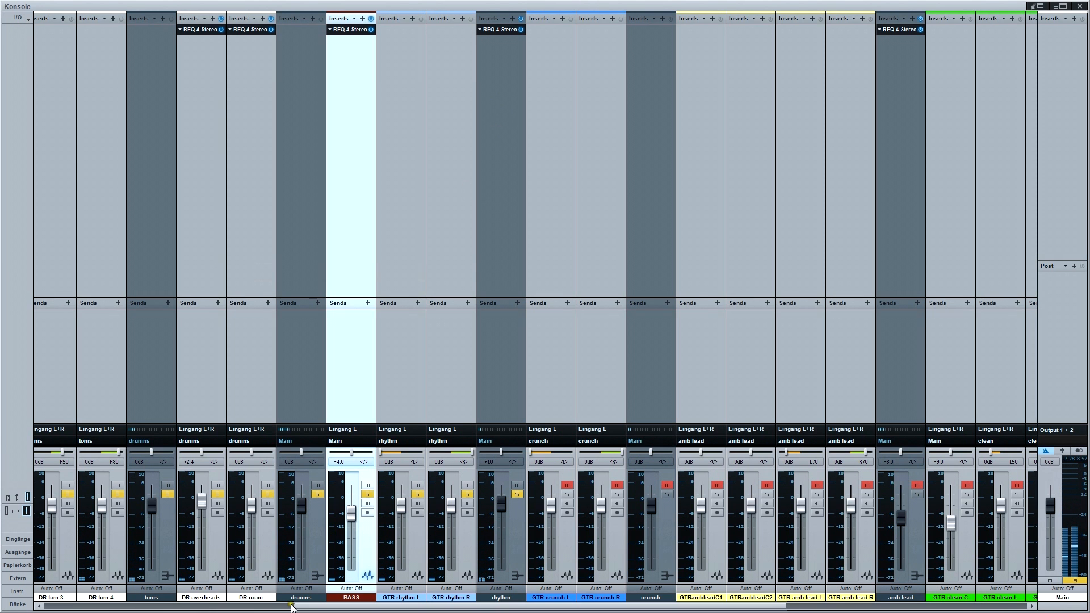
Copy the DR overheads equalizer onto the toms bus and set its band 1 high-pass to about 80 Hz while listening
left_click_drag(309, 607, 172, 606)
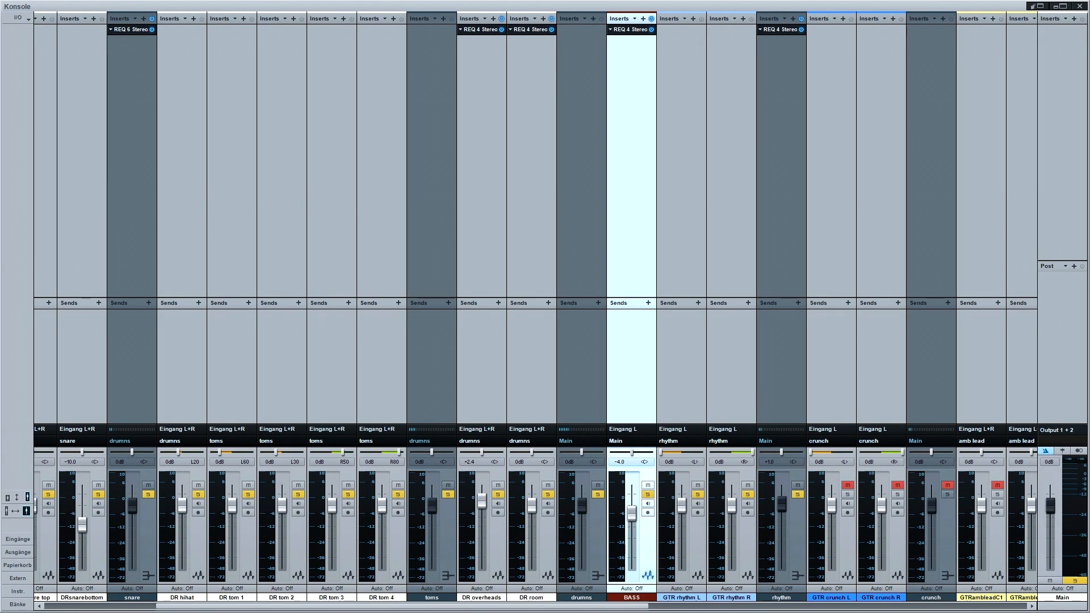
key("space")
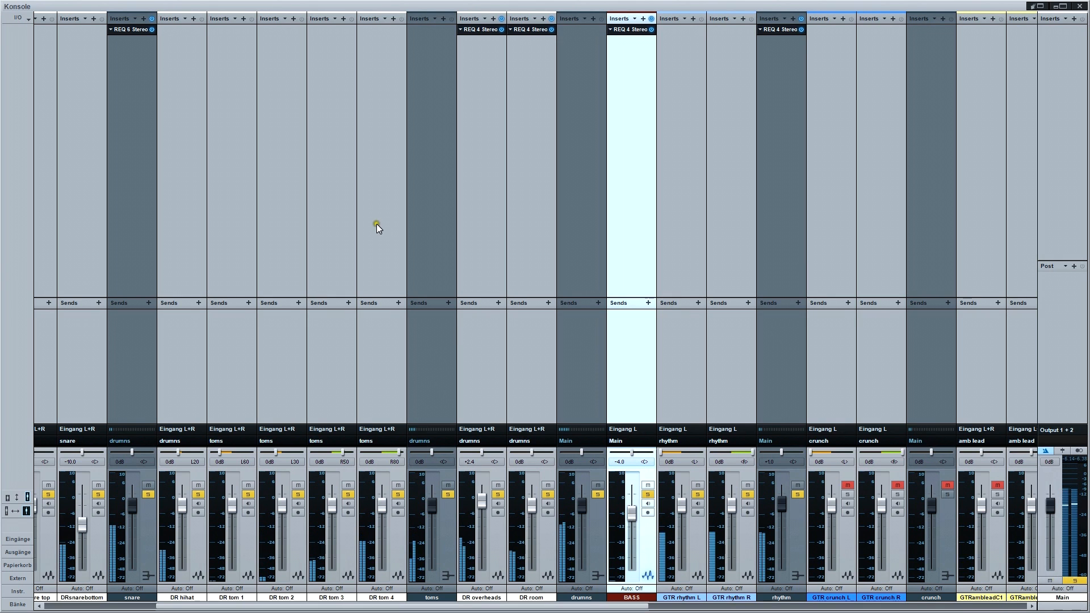
left_click_drag(487, 32, 431, 39)
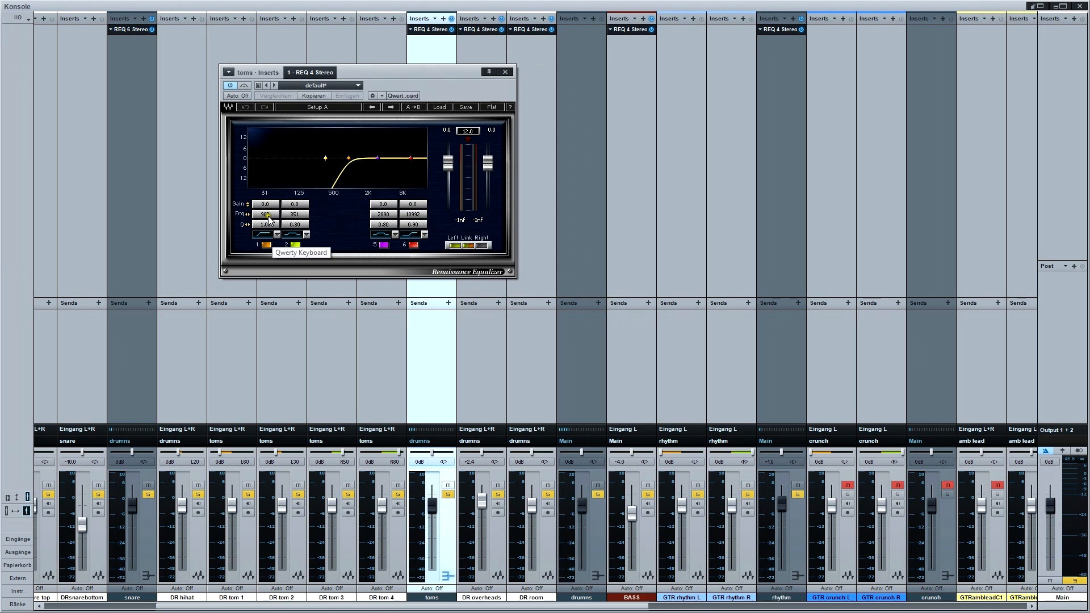
left_click_drag(268, 219, 238, 210)
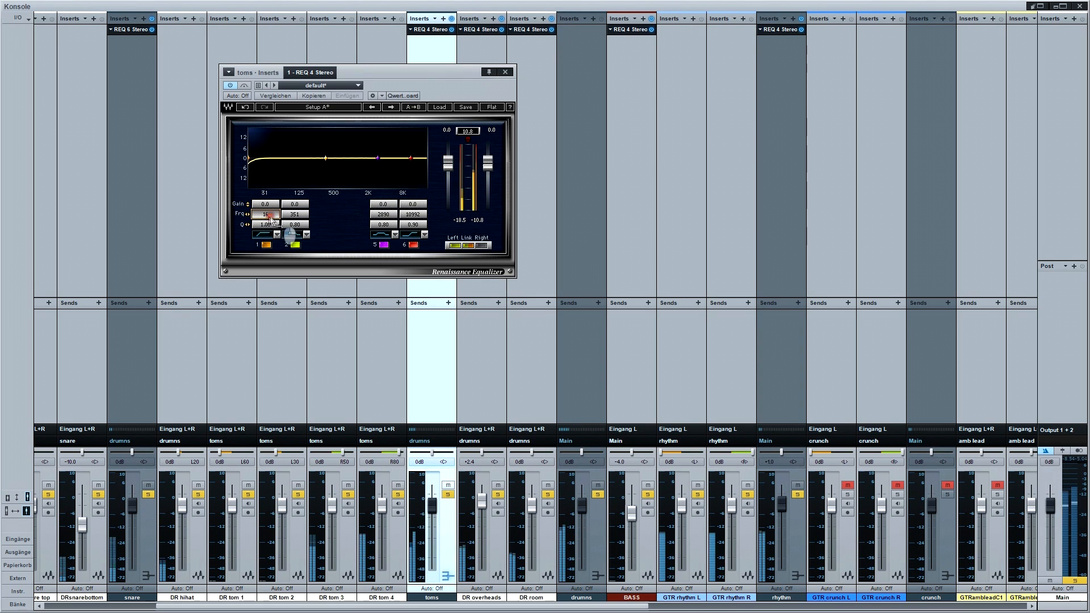
mouse_move(272, 218)
left_mouse_down()
mouse_move(307, 220)
mouse_move(273, 218)
mouse_move(288, 221)
left_mouse_up()
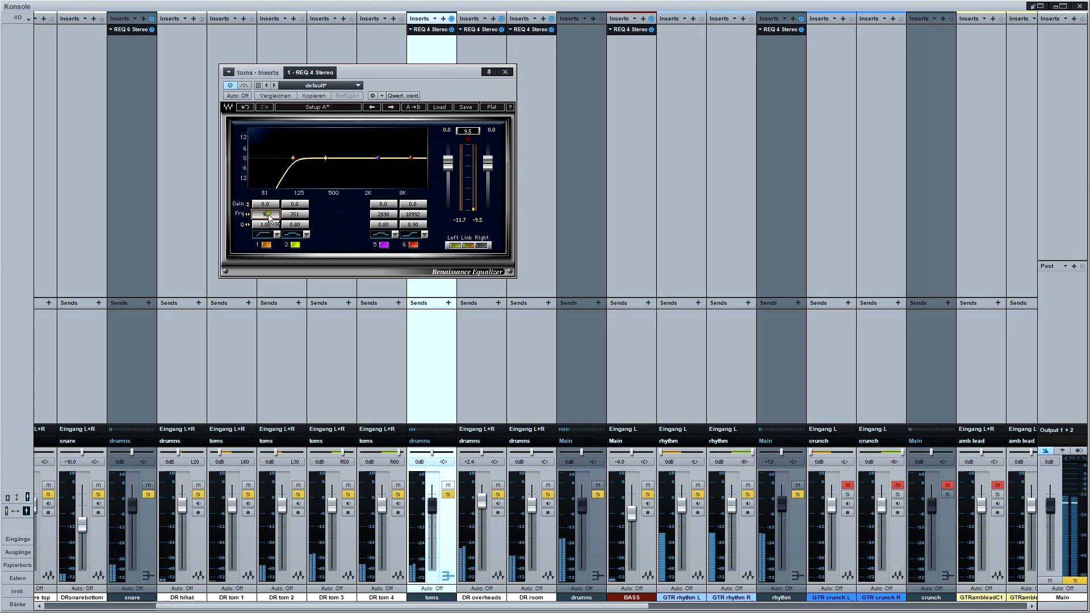
mouse_move(269, 216)
left_mouse_down()
mouse_move(259, 216)
mouse_move(273, 206)
mouse_move(260, 204)
left_mouse_up()
On the toms equalizer, boost band 2 by 2.1 dB at 98 Hz with Q 1.17 and cut band 5 by 10 dB at 479 Hz with Q 0.47
left_click(300, 214)
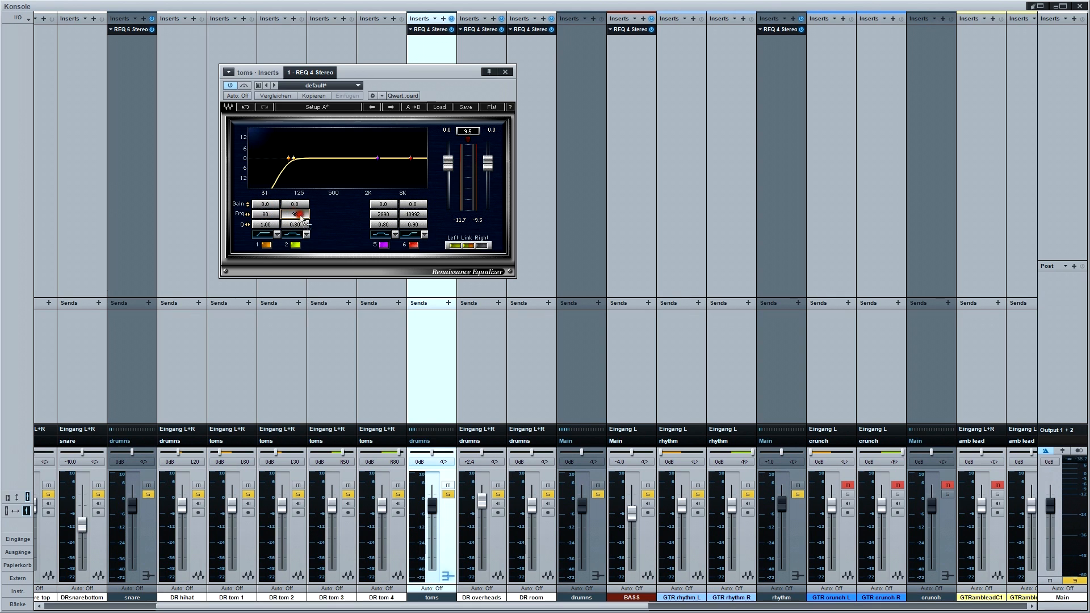
left_click_drag(300, 204, 301, 192)
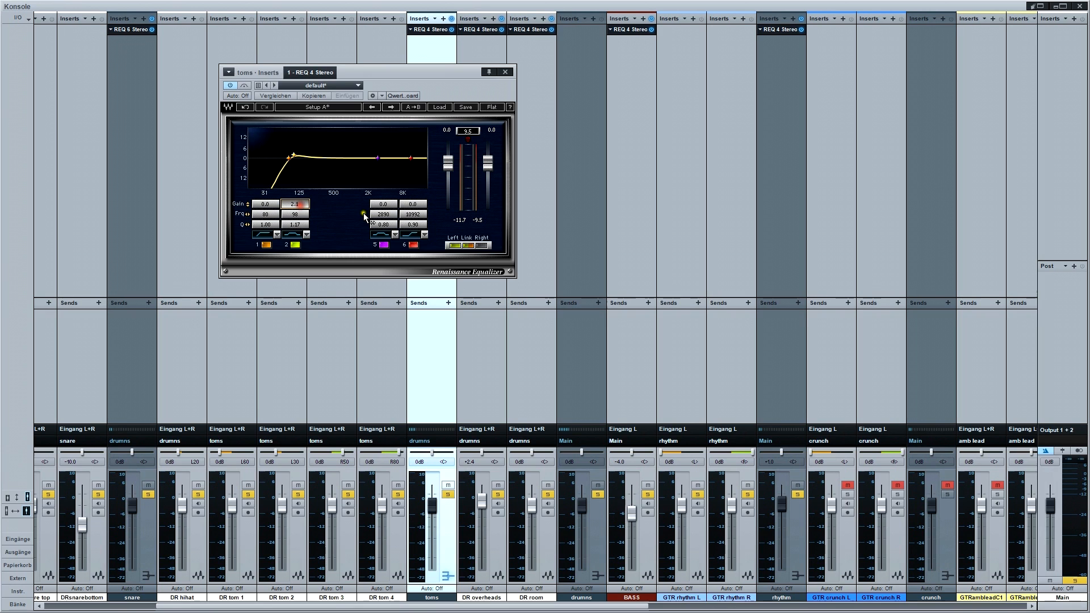
left_click_drag(384, 215, 383, 242)
left_click_drag(384, 225, 359, 216)
key("space")
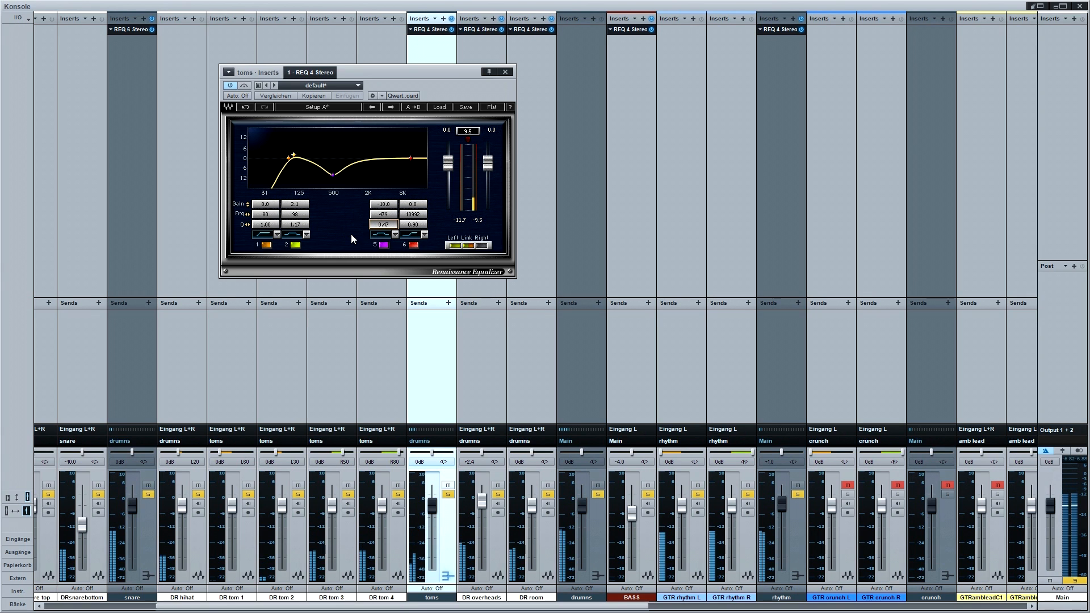
Change the toms equalizer's band 6 to a bell and boost it 6.9 dB at 7179 Hz with Q 0.74
left_click(413, 235)
left_click(413, 235)
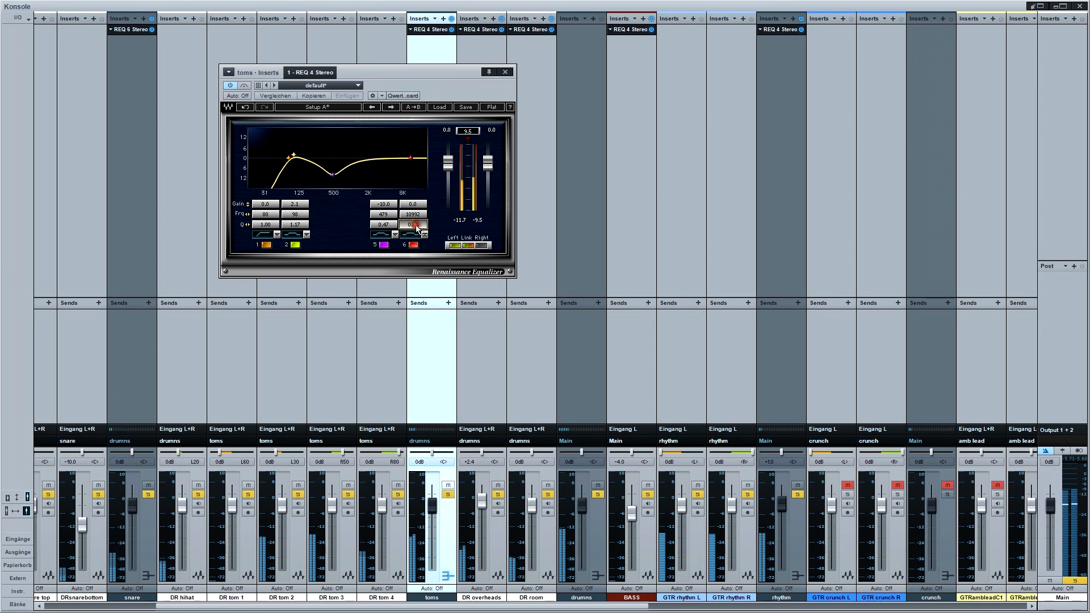
mouse_move(414, 225)
left_mouse_down()
mouse_move(396, 209)
mouse_move(401, 273)
left_mouse_up()
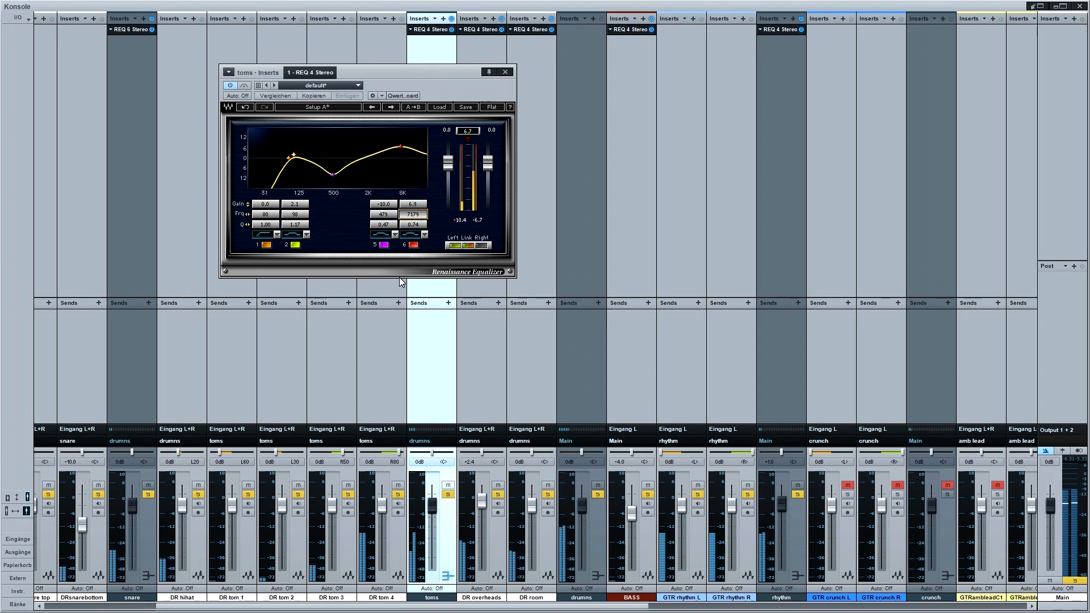
Compare the playing mix with the toms equalizer bypassed and active, and close the equalizer
left_click(230, 85)
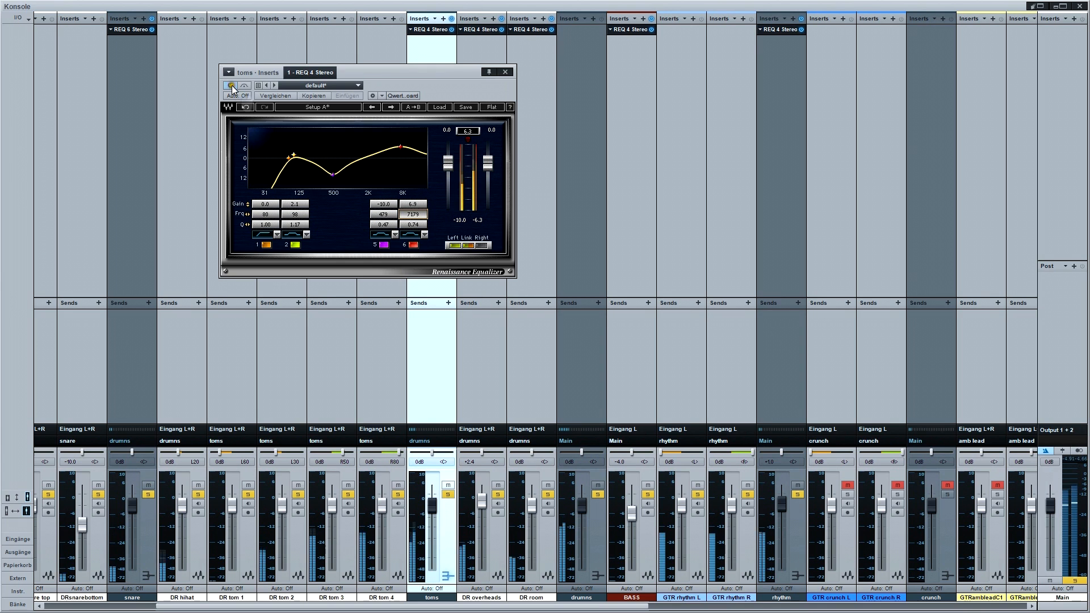
left_click(231, 85)
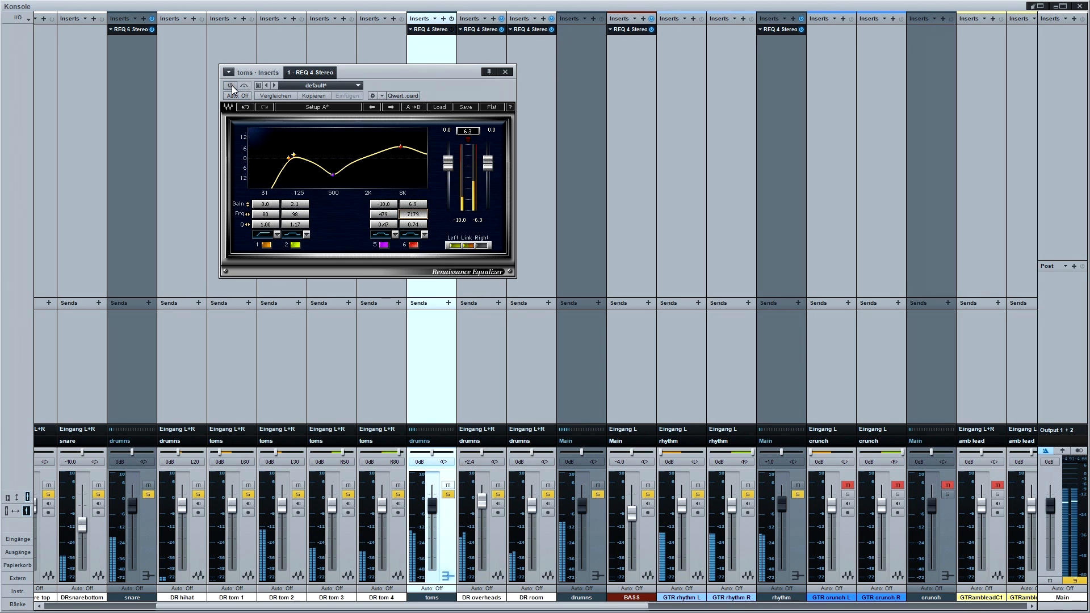
left_click(230, 85)
left_click(231, 85)
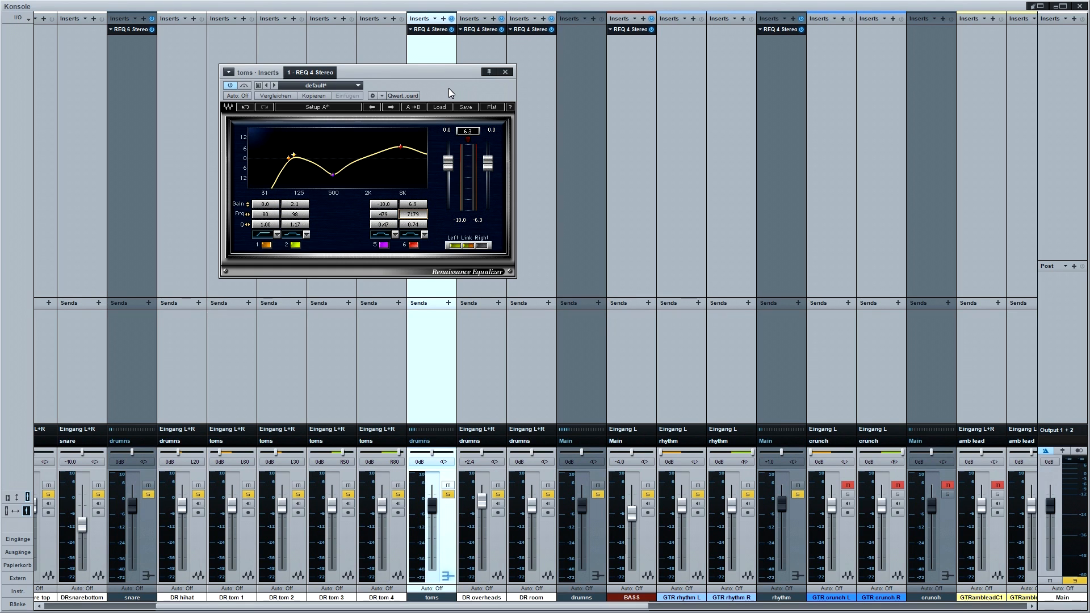
left_click(505, 72)
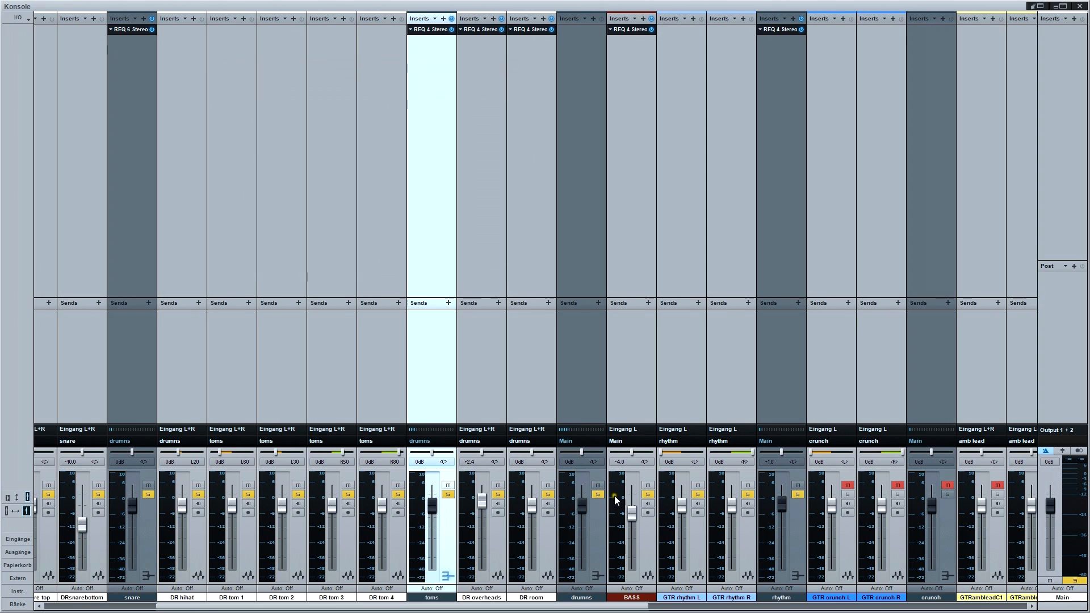
Open the rhythm bus equalizer and set its band 2 frequency to 271 Hz
left_click_drag(617, 605, 652, 604)
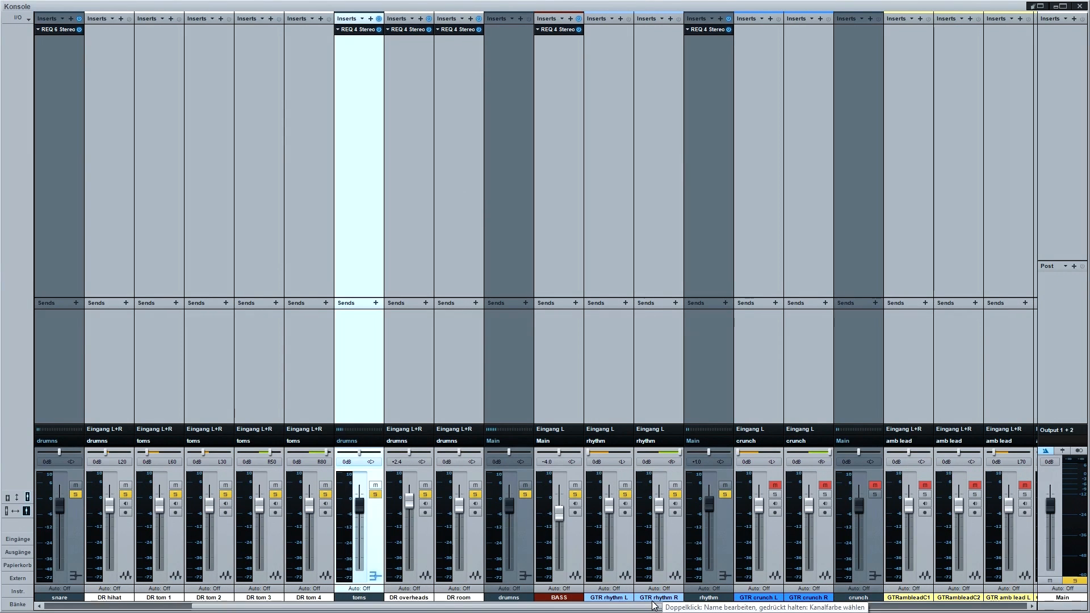
left_click_drag(652, 605, 687, 608)
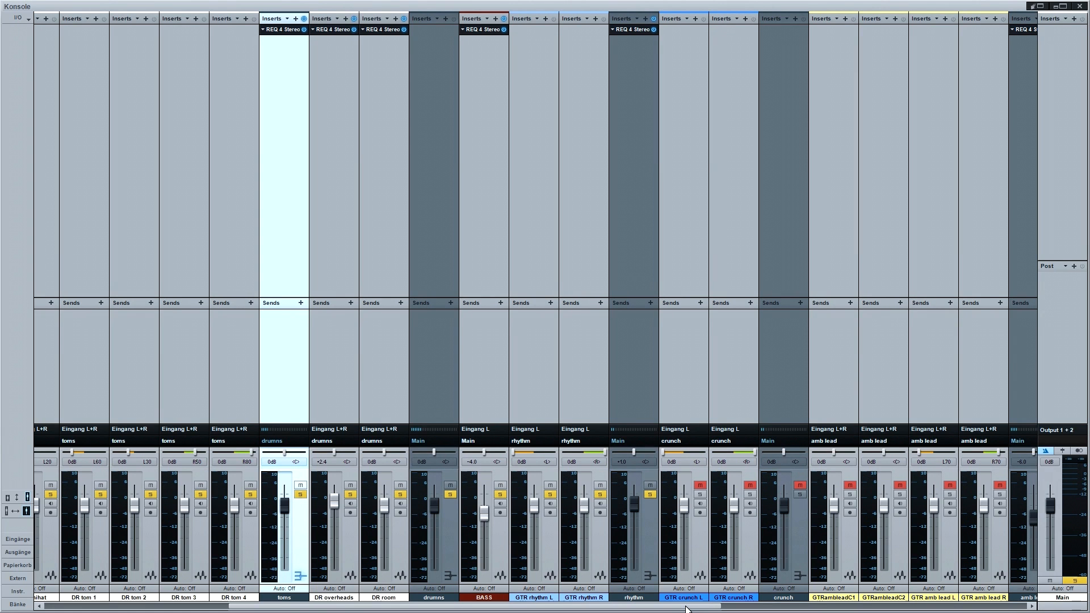
left_click_drag(687, 608, 650, 609)
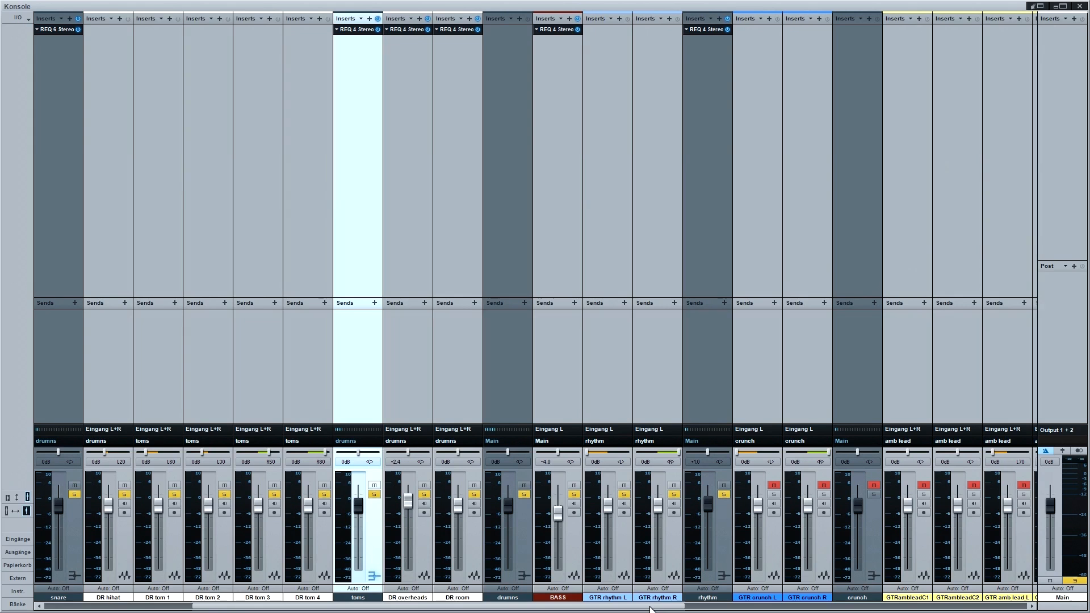
left_click_drag(650, 609, 706, 610)
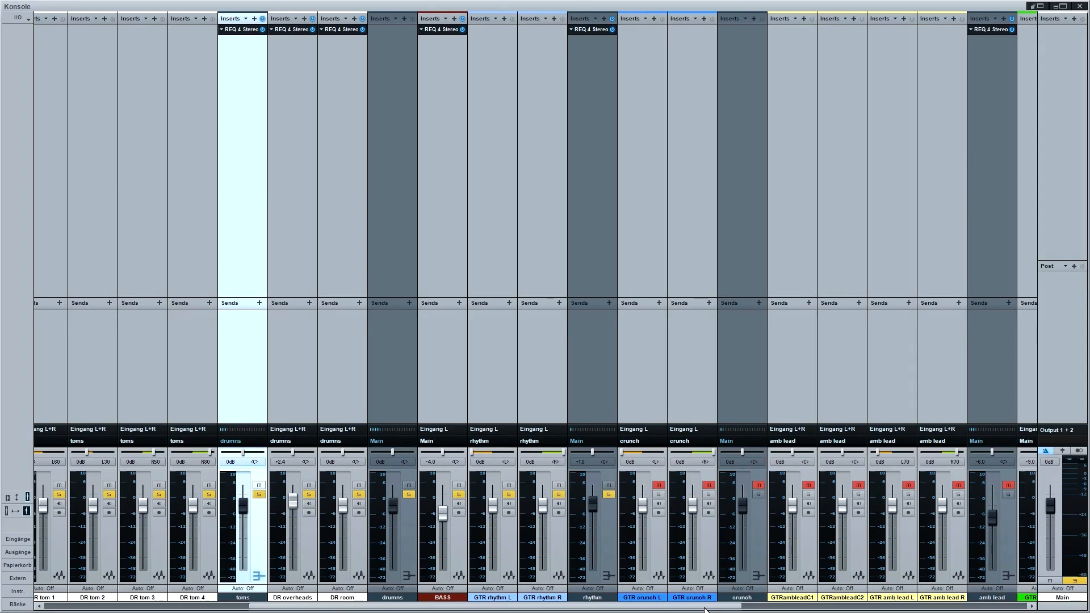
left_click_drag(705, 608, 700, 608)
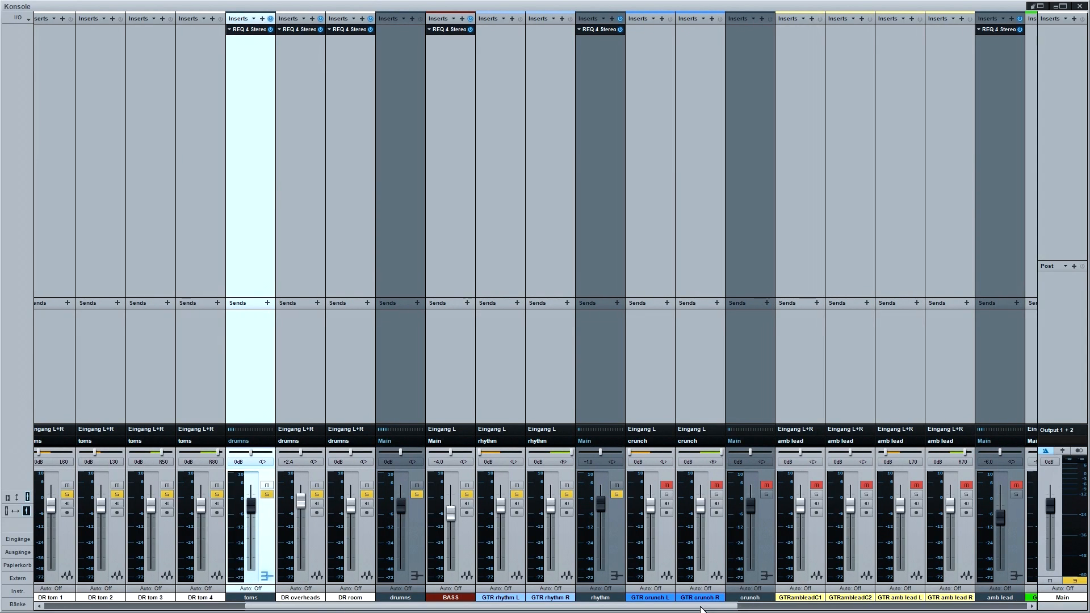
left_click(611, 196)
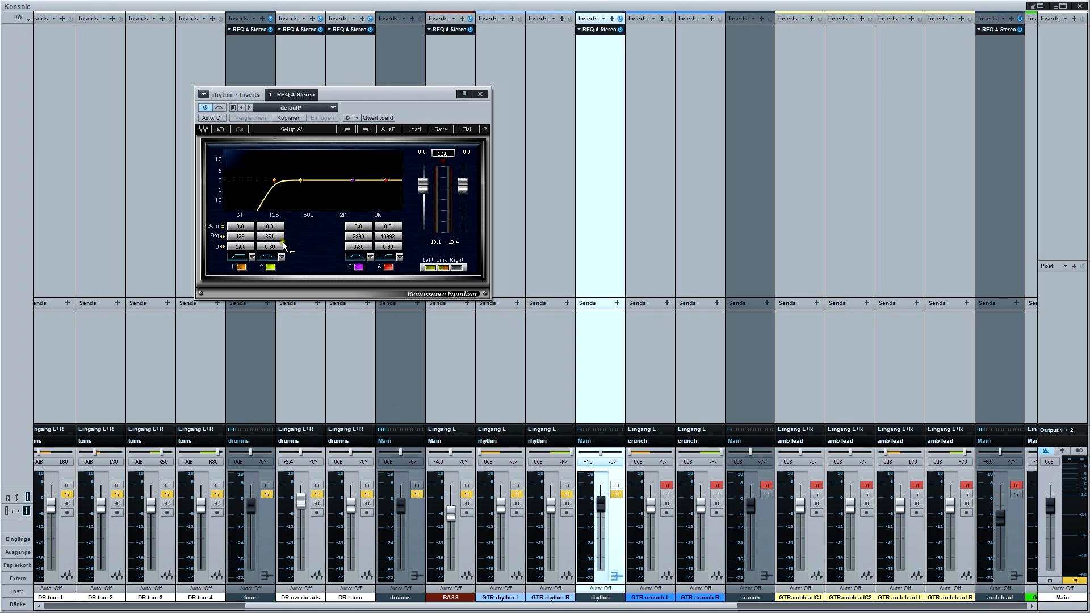
left_click_drag(280, 237, 275, 238)
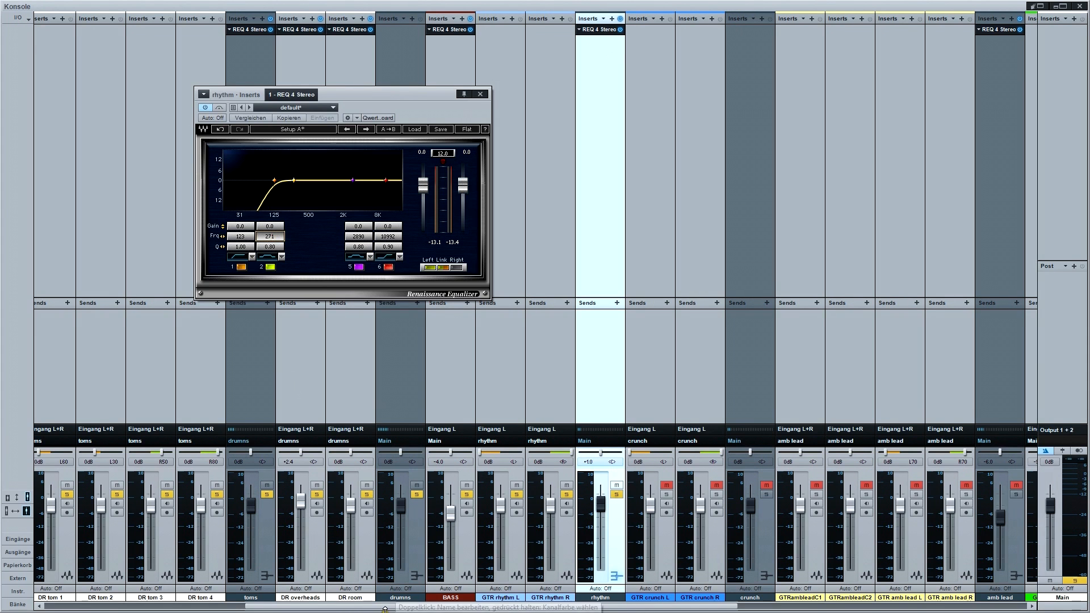
Open the snare bus equalizer and set band 2 to a 5.2 dB boost at 194 Hz while the mix plays
left_click_drag(384, 607, 219, 606)
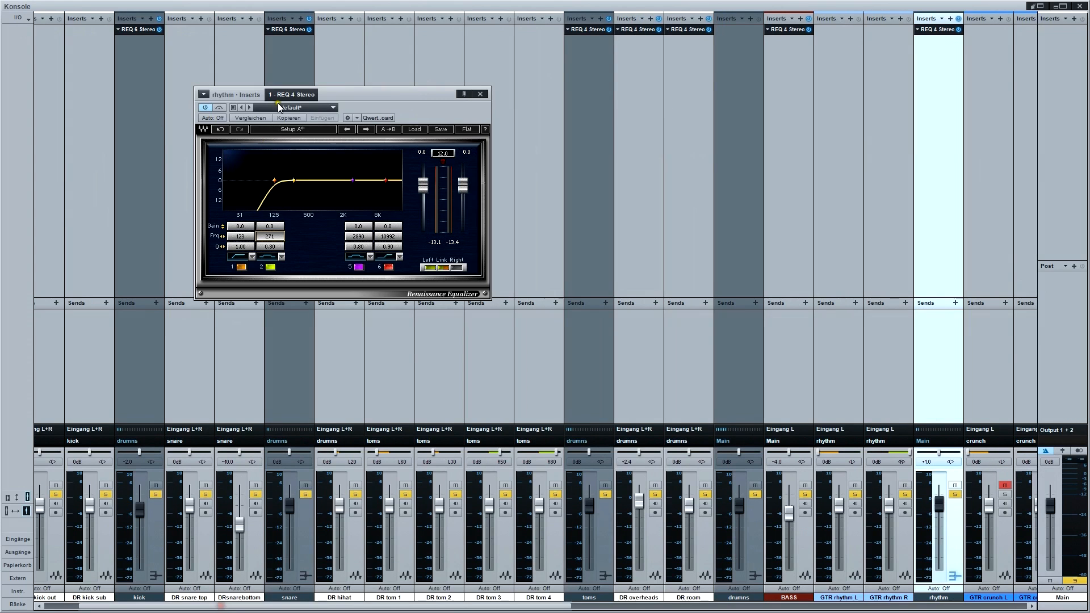
double_click(288, 30)
key("space")
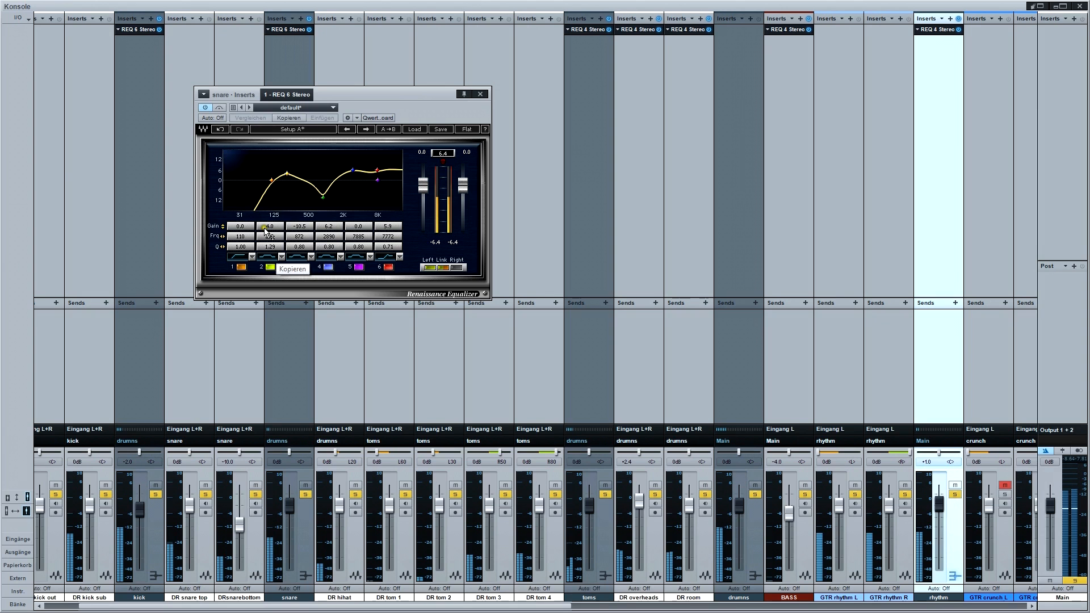
left_click_drag(273, 229, 284, 274)
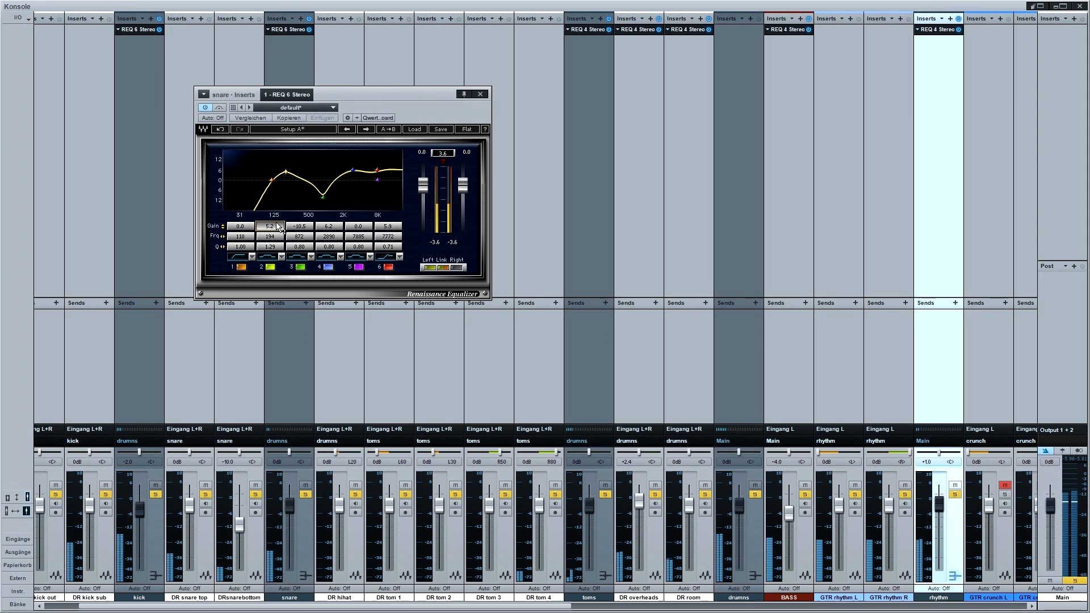
key("space")
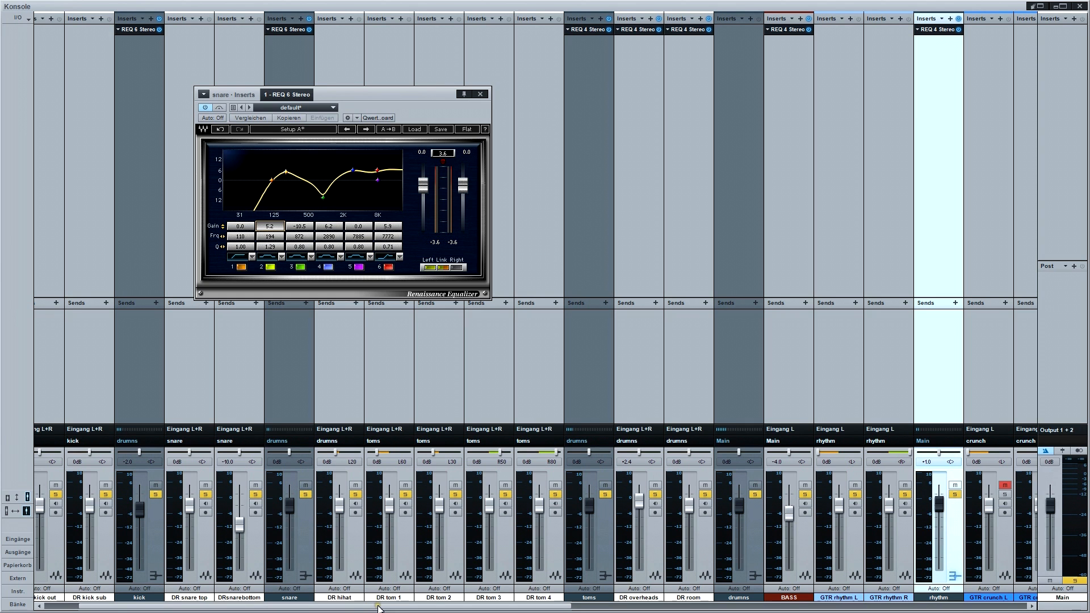
Open the rhythm bus equalizer and set band 2 to a 2.0 dB boost at 250 Hz with Q 1.30 while the mix plays
left_click_drag(378, 606, 548, 606)
double_click(584, 127)
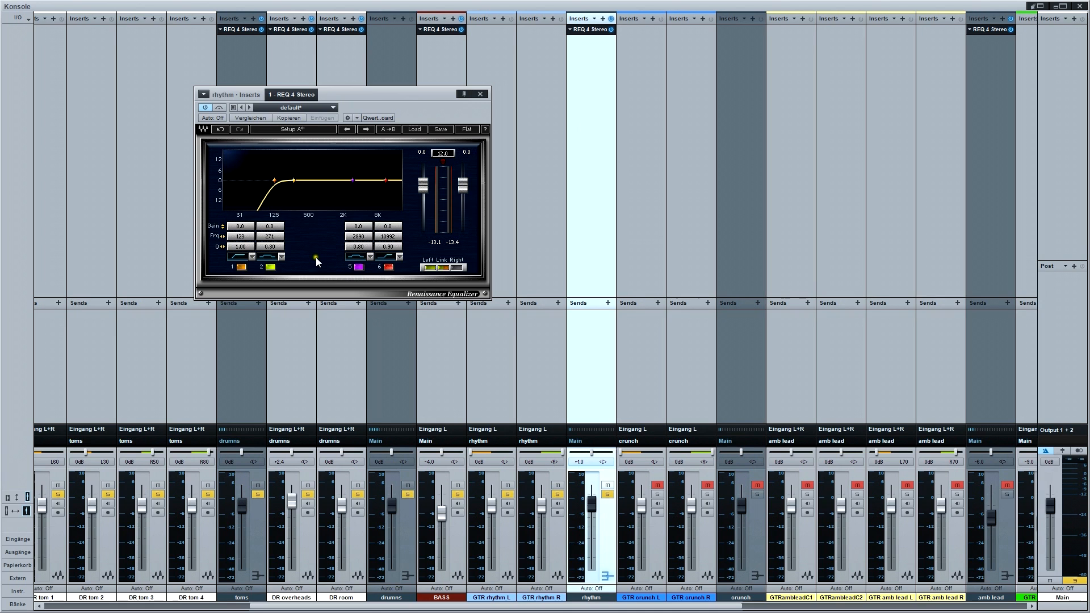
left_click_drag(271, 248, 272, 195)
mouse_move(270, 236)
left_mouse_down()
mouse_move(250, 230)
mouse_move(284, 227)
left_mouse_up()
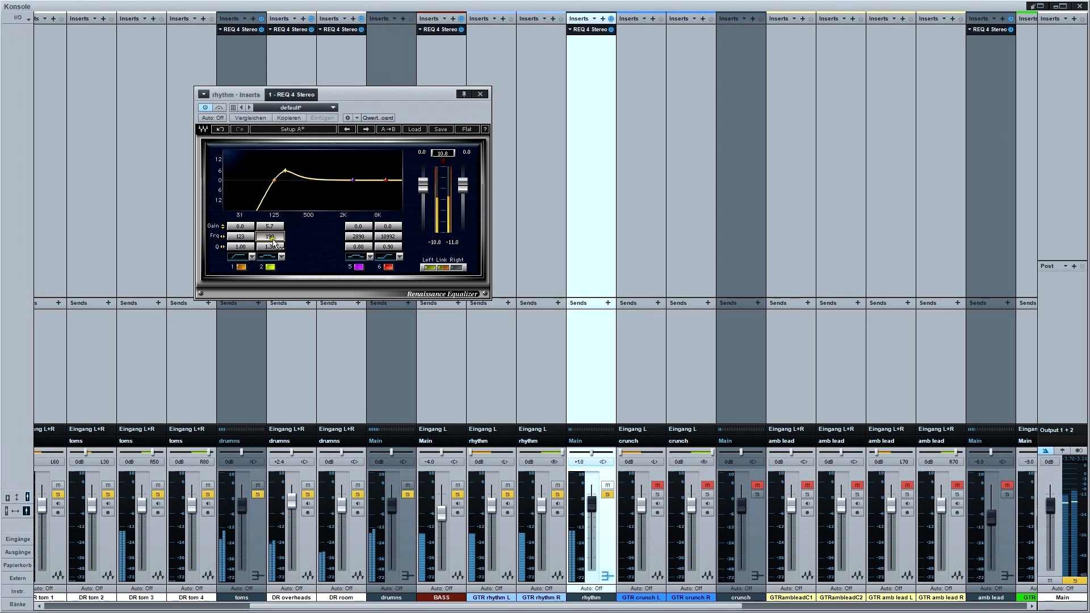
left_click_drag(273, 242, 274, 239)
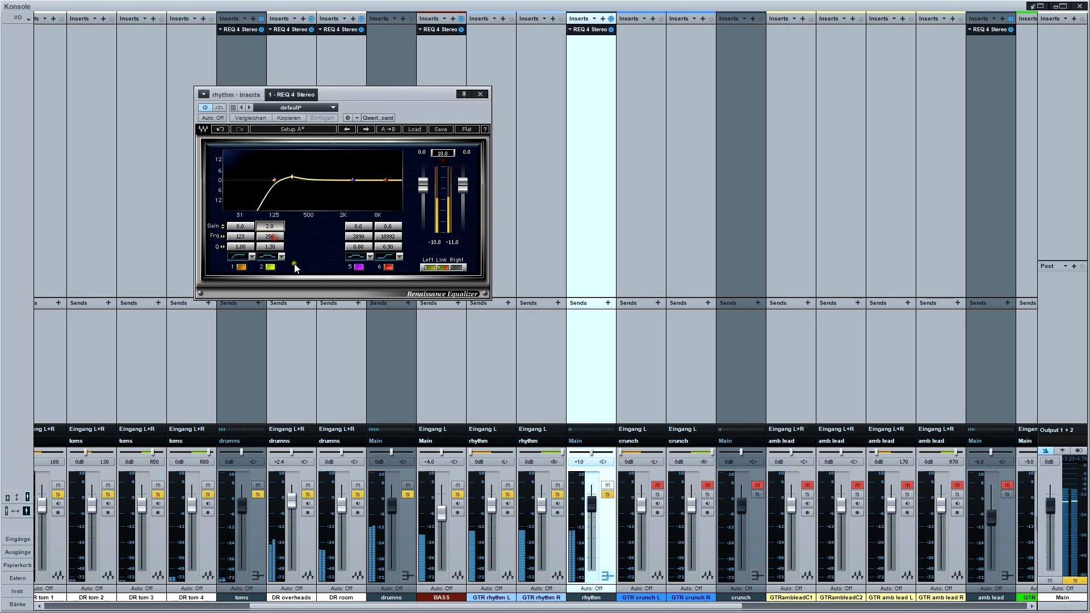
Compare the playing mix with band 2 of the rhythm equalizer switched off and on
left_click(274, 267)
left_click(273, 267)
left_click(293, 267)
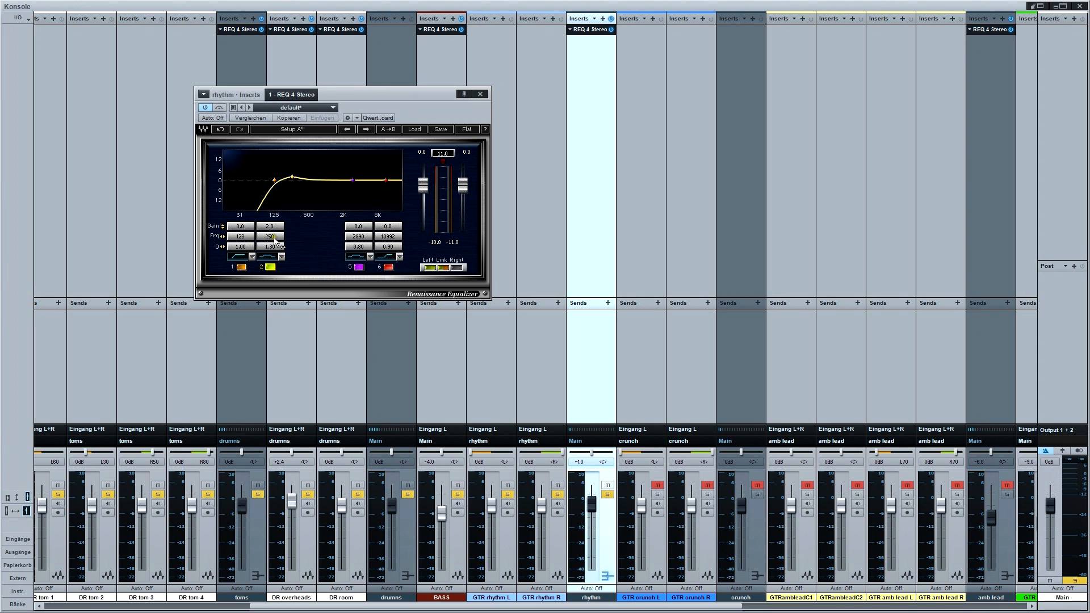
Set the snare bus equalizer's band 2 frequency to 189 Hz and close the equalizer
left_click_drag(477, 607, 335, 610)
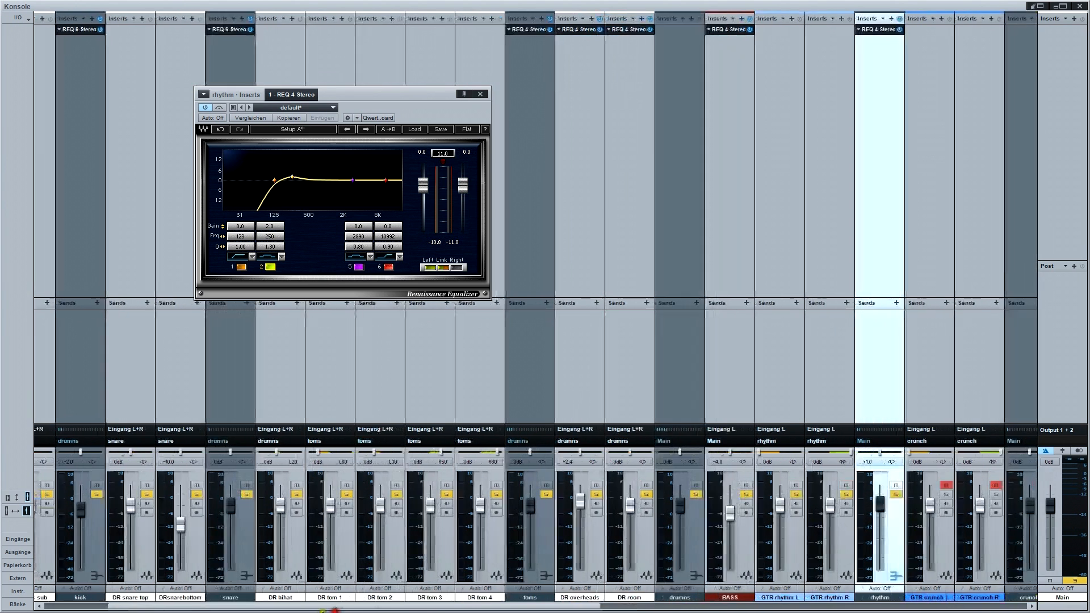
left_click(230, 30)
left_click_drag(281, 237, 277, 236)
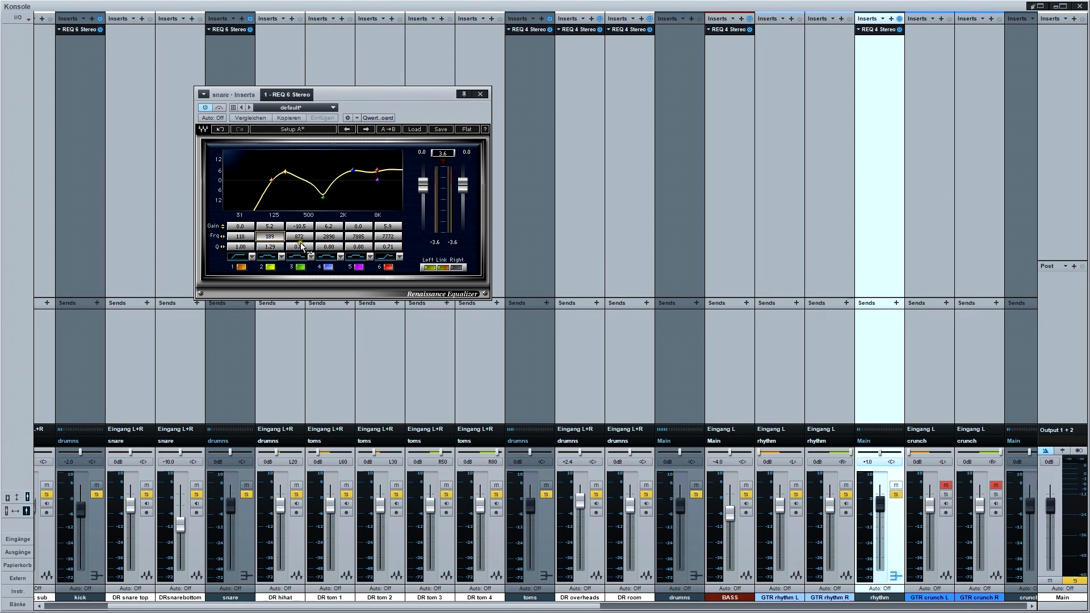
left_click(480, 94)
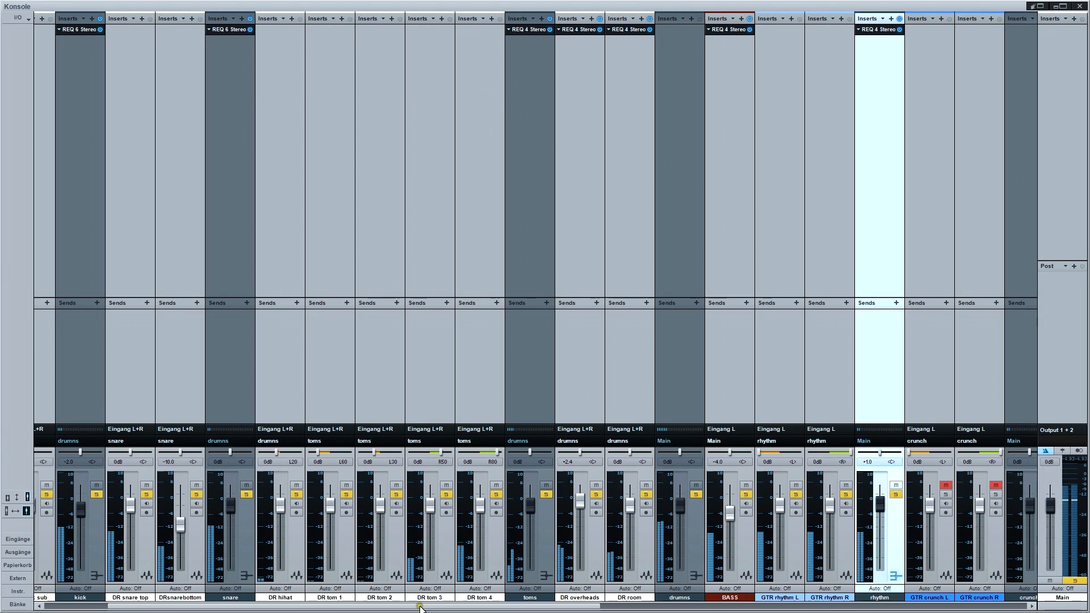
Bypass the equalizers on kick, snare, toms, overheads, room, BASS and rhythm, and play the unprocessed mix
left_click_drag(420, 607, 396, 608)
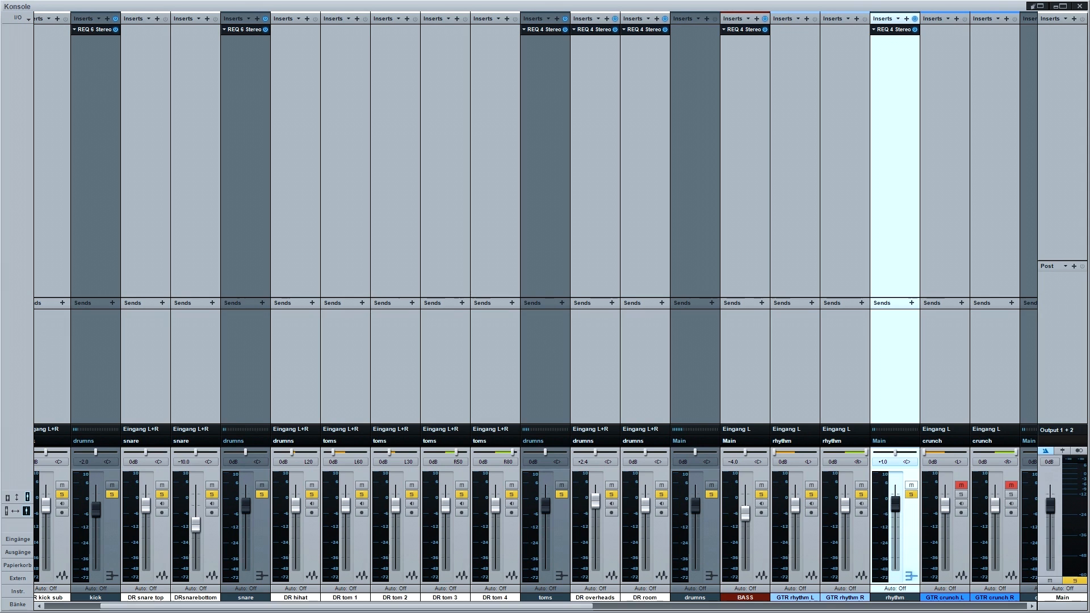
left_click(114, 30)
left_click(615, 29)
left_click(664, 30)
left_click(765, 29)
key("space")
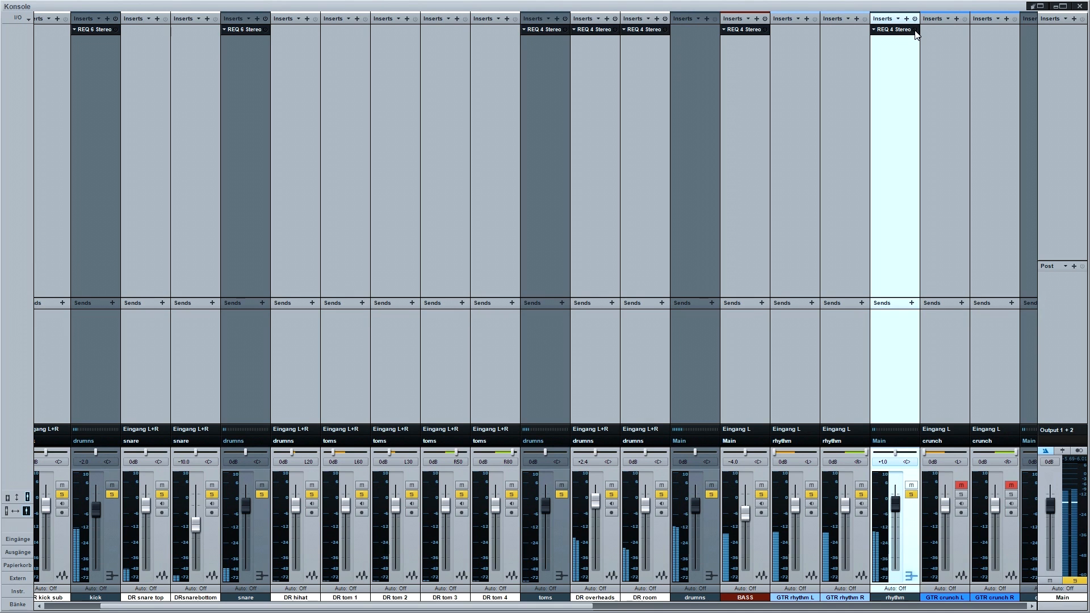
Reactivate all the bypassed equalizers from rhythm back to kick while the mix plays, to hear the difference
left_click(914, 29)
left_click(765, 29)
left_click(663, 30)
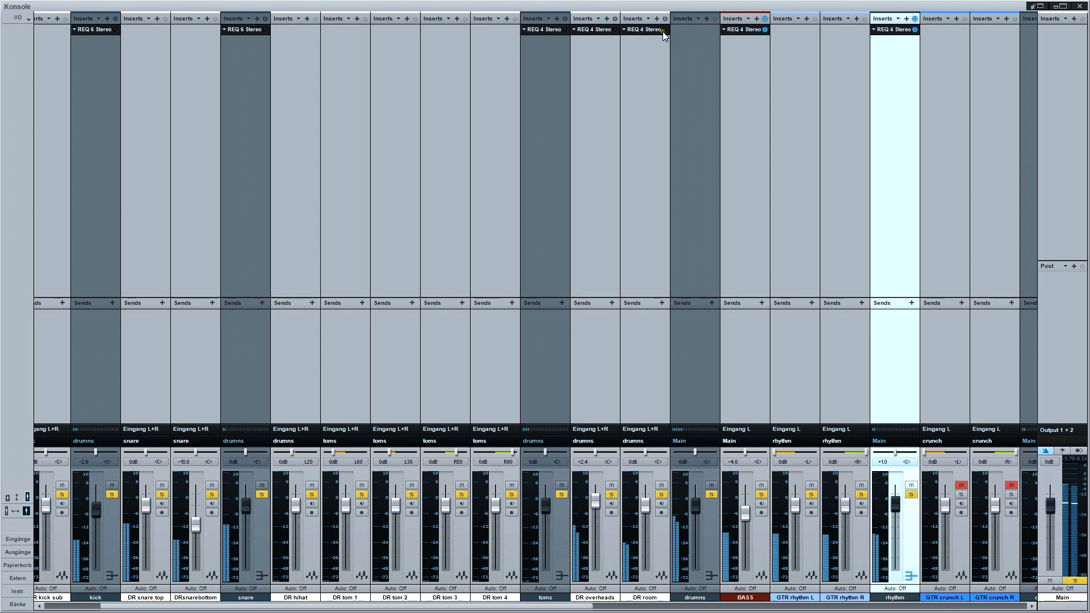
left_click(615, 29)
left_click(564, 29)
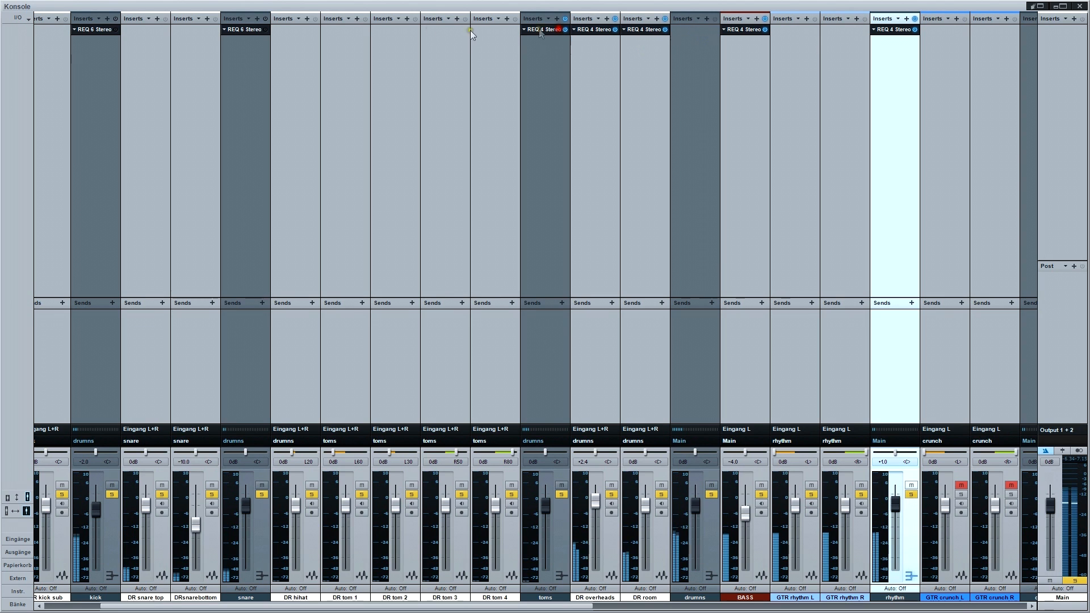
left_click(116, 30)
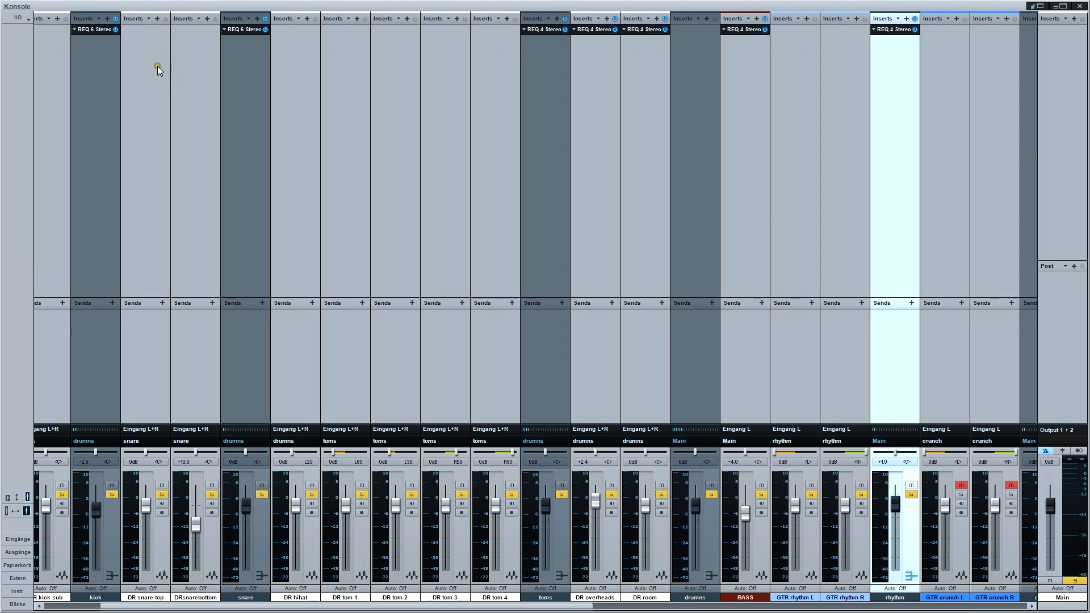
Look over the kick equalizer, and play the full mix with the vocals bus muted
left_click(97, 29)
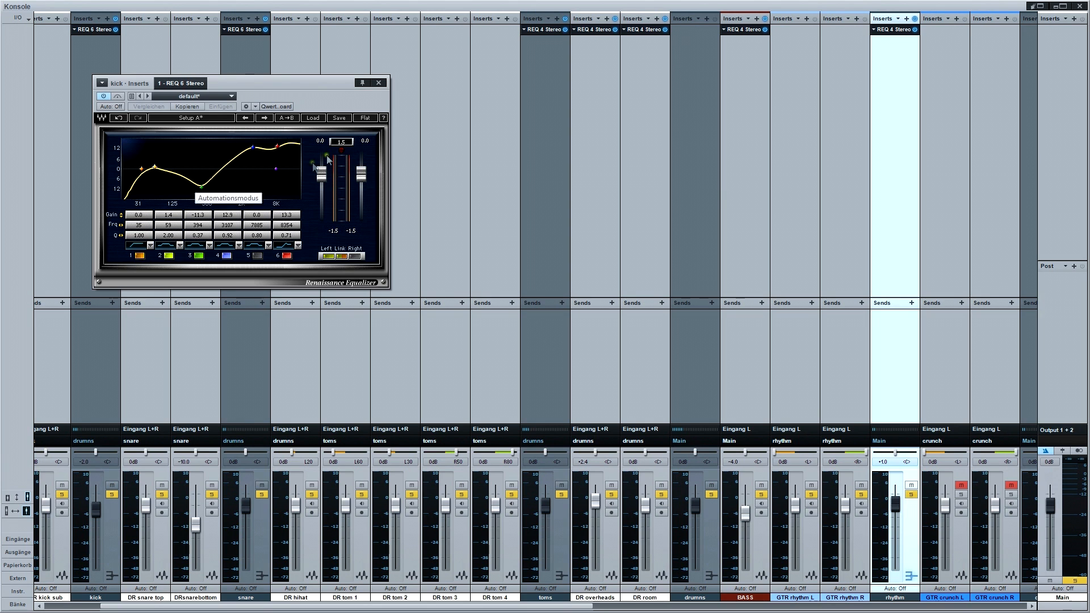
left_click(378, 83)
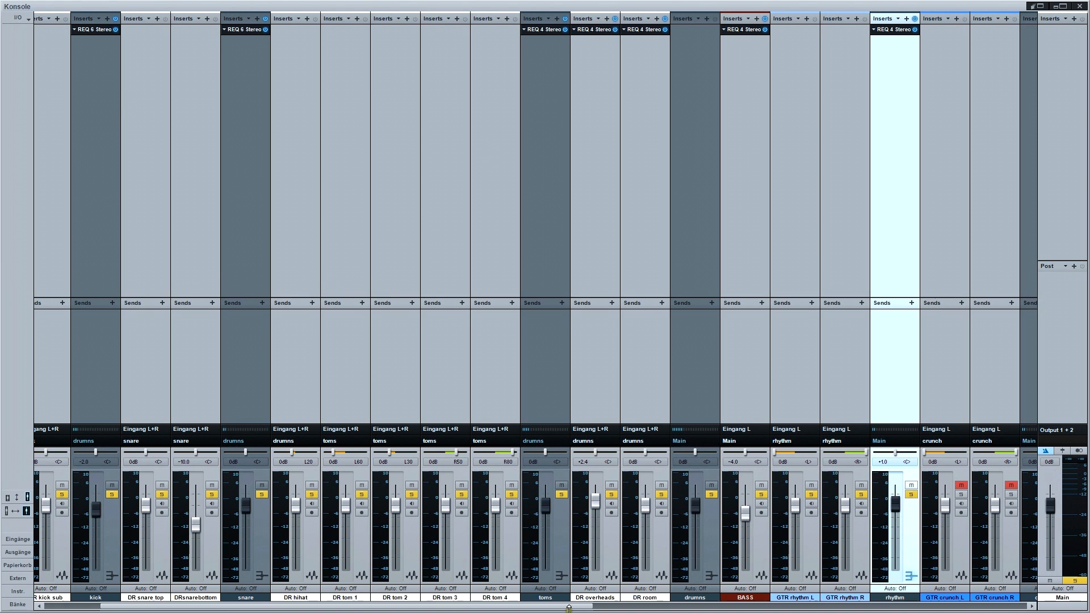
left_click_drag(575, 607, 908, 596)
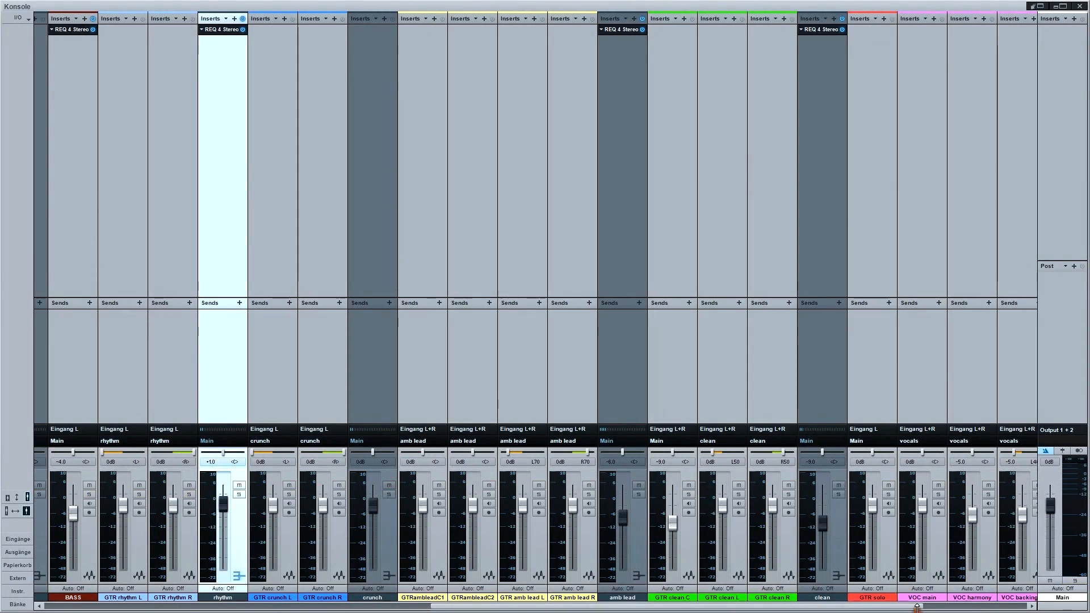
left_click_drag(907, 594, 1008, 609)
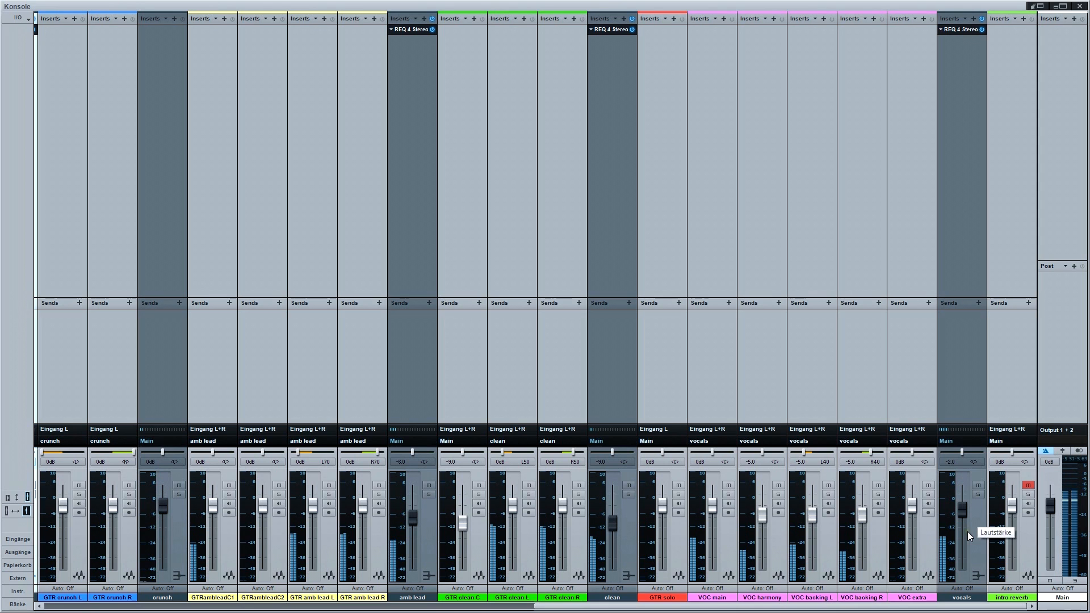
left_click(977, 486)
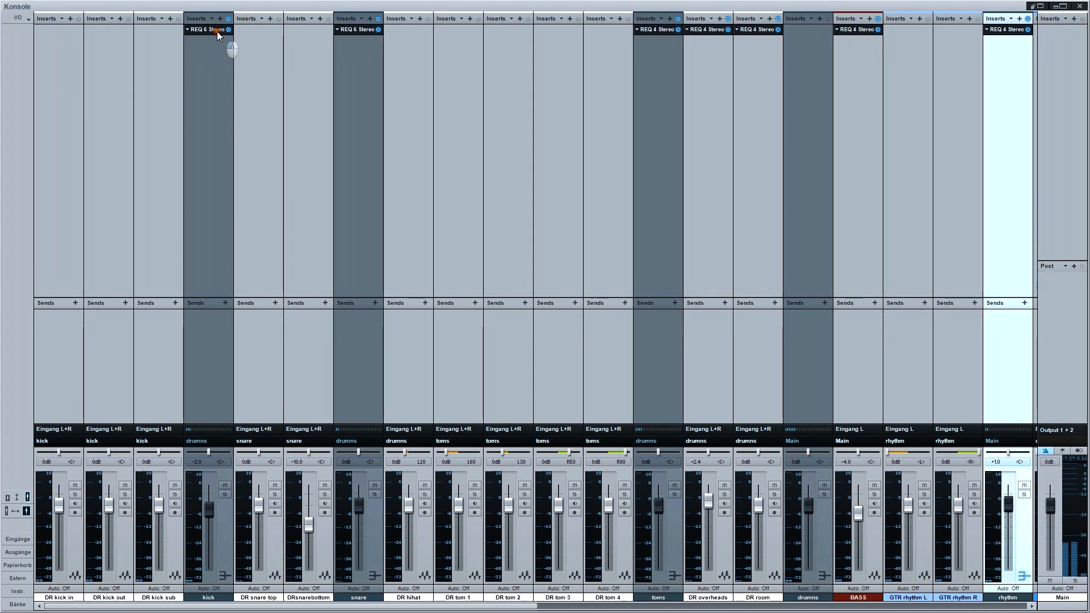
Open the kick bus equalizer and switch off its high-frequency bands 4 and 6 while the mix plays
double_click(216, 30)
left_click(227, 255)
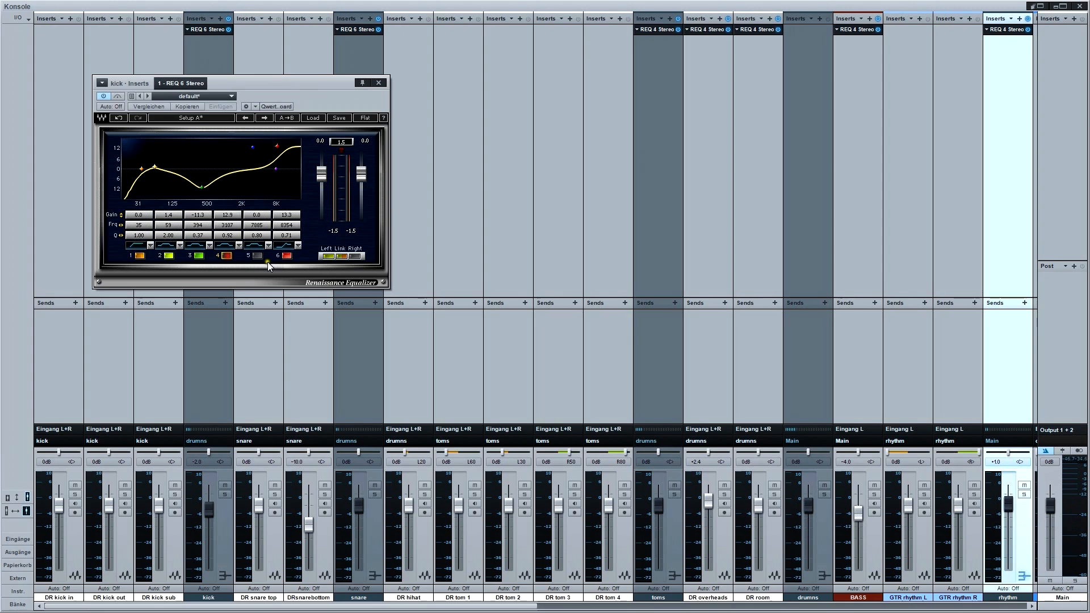
left_click(286, 256)
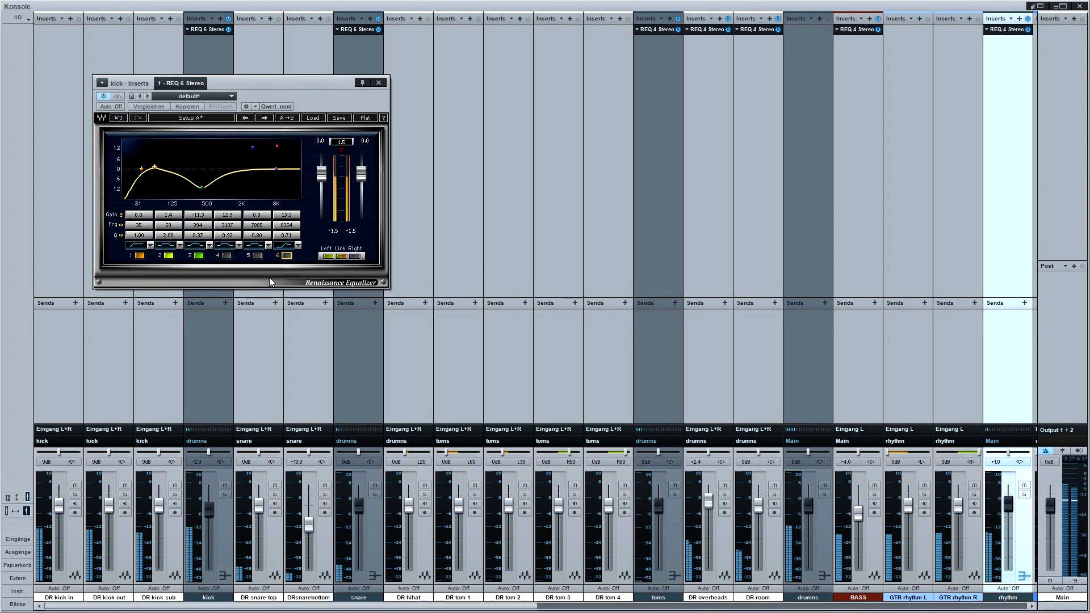
left_click(203, 413)
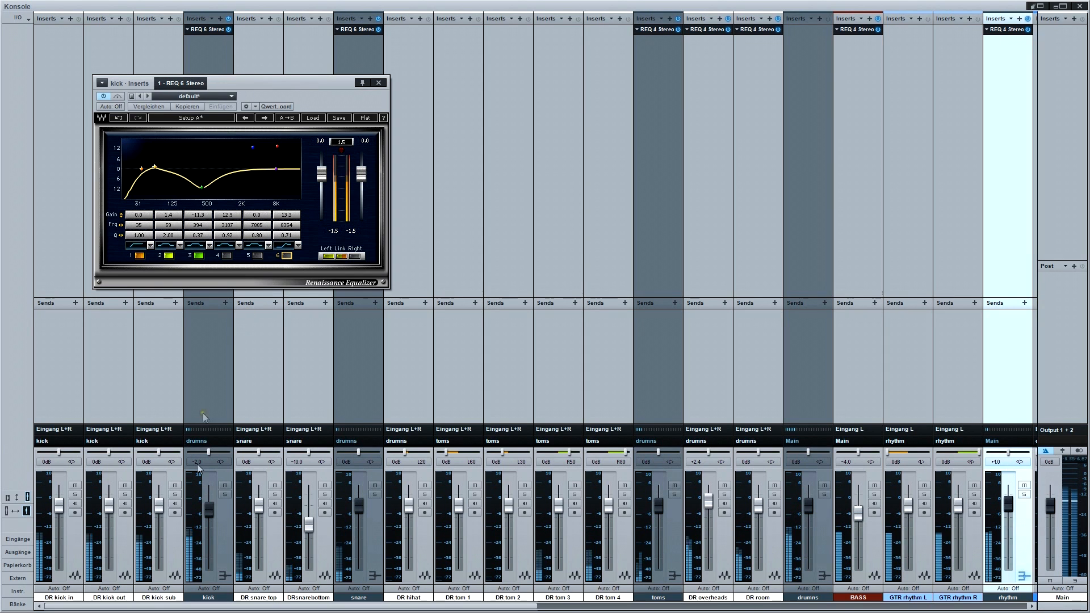
Audition the kick equalizer's band 2 off and on, and raise its gain to 2.1 dB
left_click(164, 288)
left_click(170, 257)
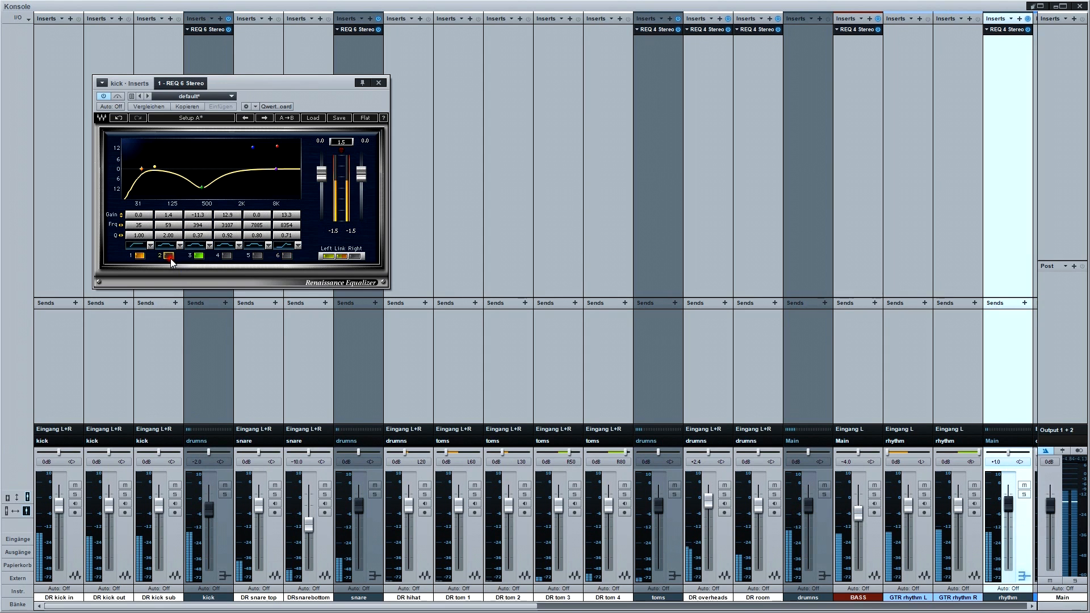
left_click(170, 256)
scroll(179, 219, "up", 4)
scroll(180, 219, "up", 1)
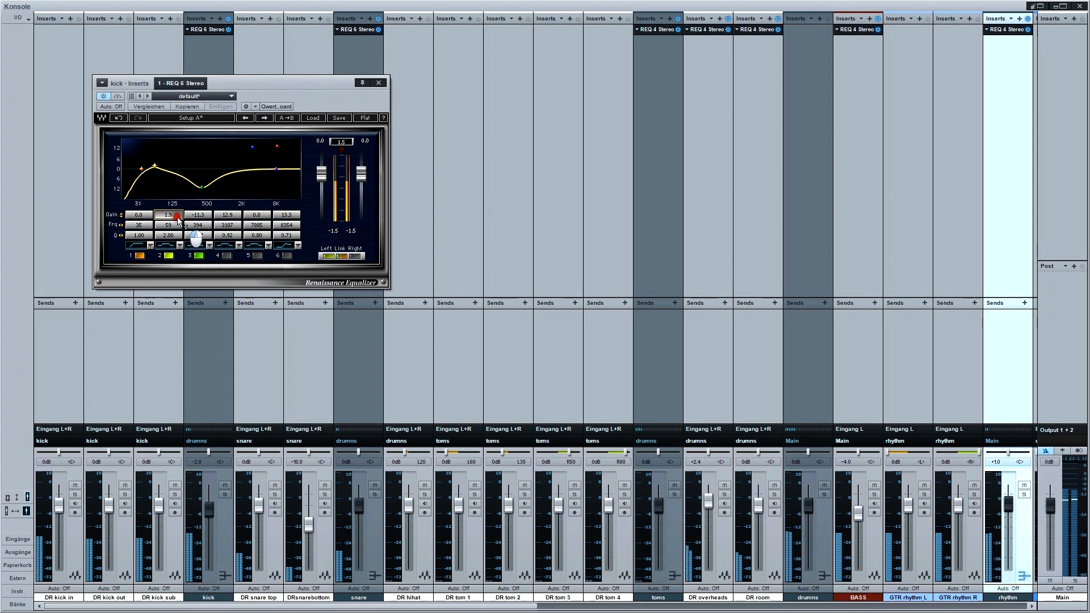
scroll(179, 219, "up", 2)
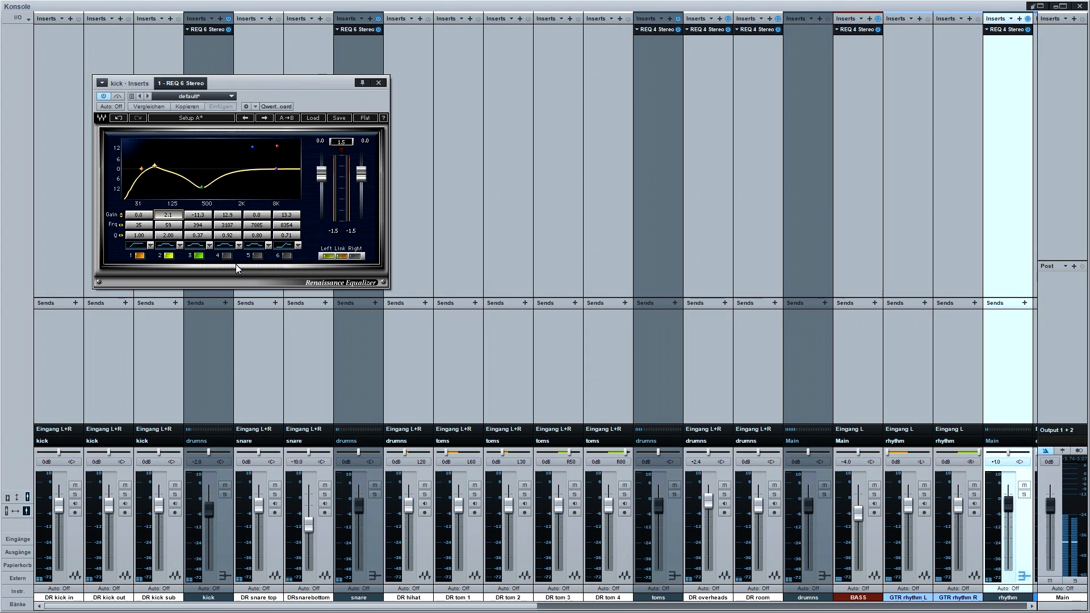
Switch bands 4 and 6 of the kick equalizer back on and close the equalizer
left_click(226, 256)
left_click(258, 255)
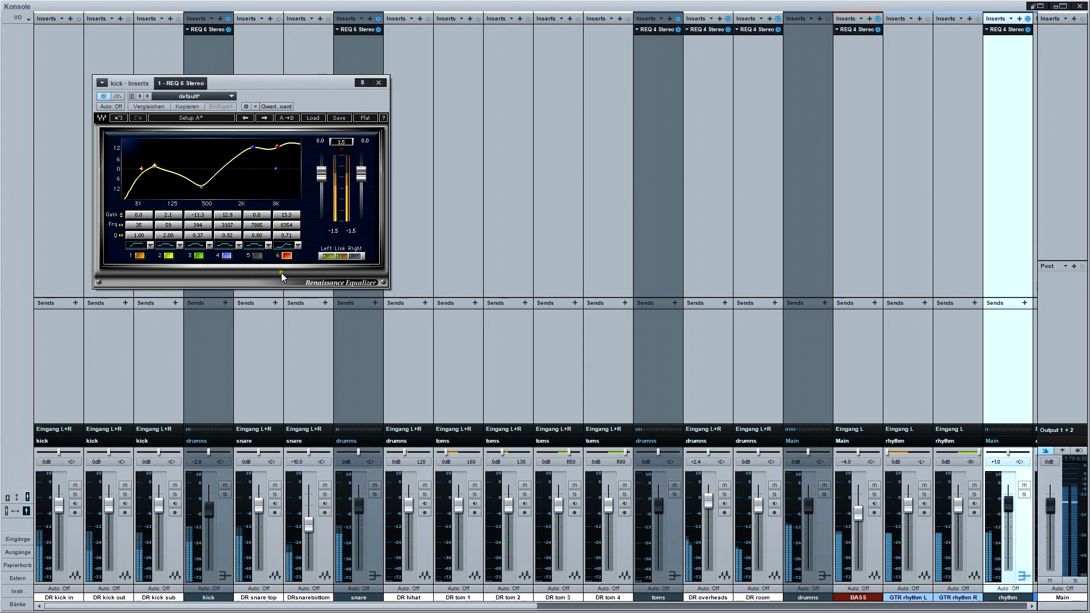
left_click(380, 83)
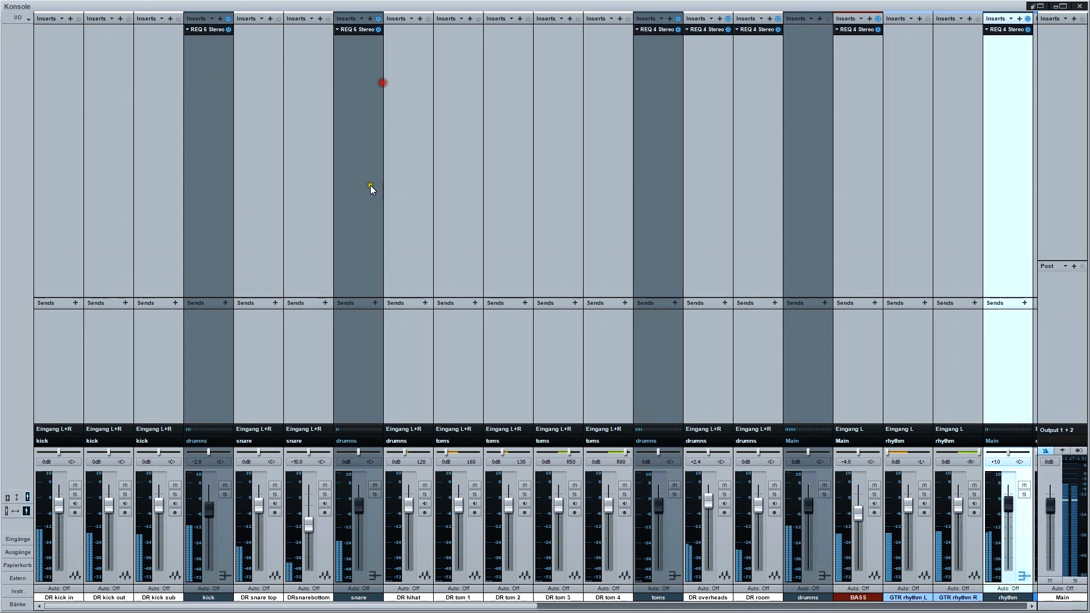
Open the kick, BASS and rhythm equalizers and arrange their windows side by side to compare their curves
left_click_drag(360, 607, 516, 611)
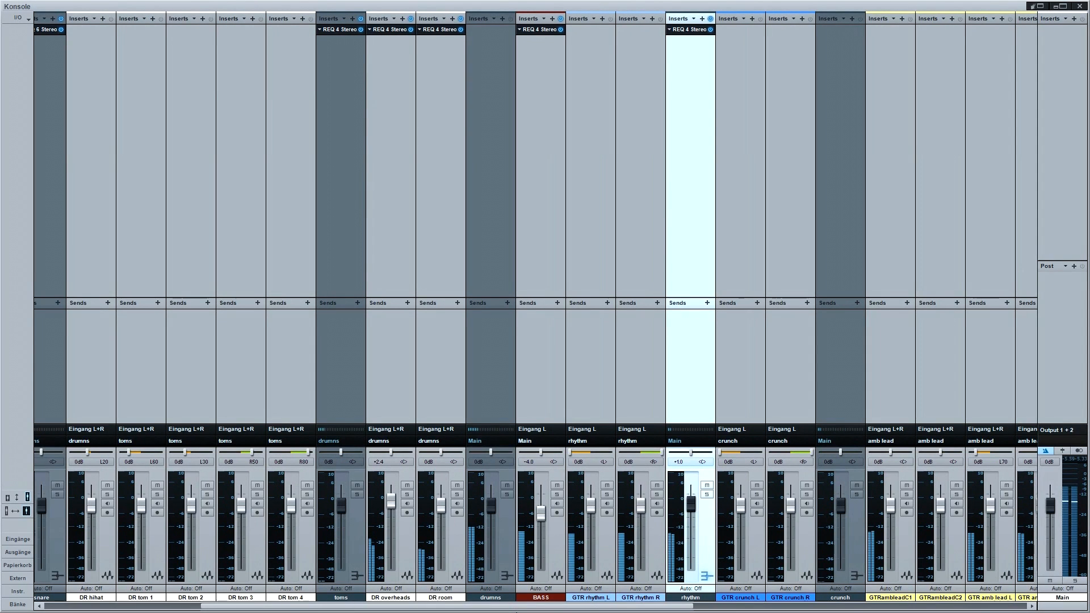
left_click_drag(517, 608, 330, 607)
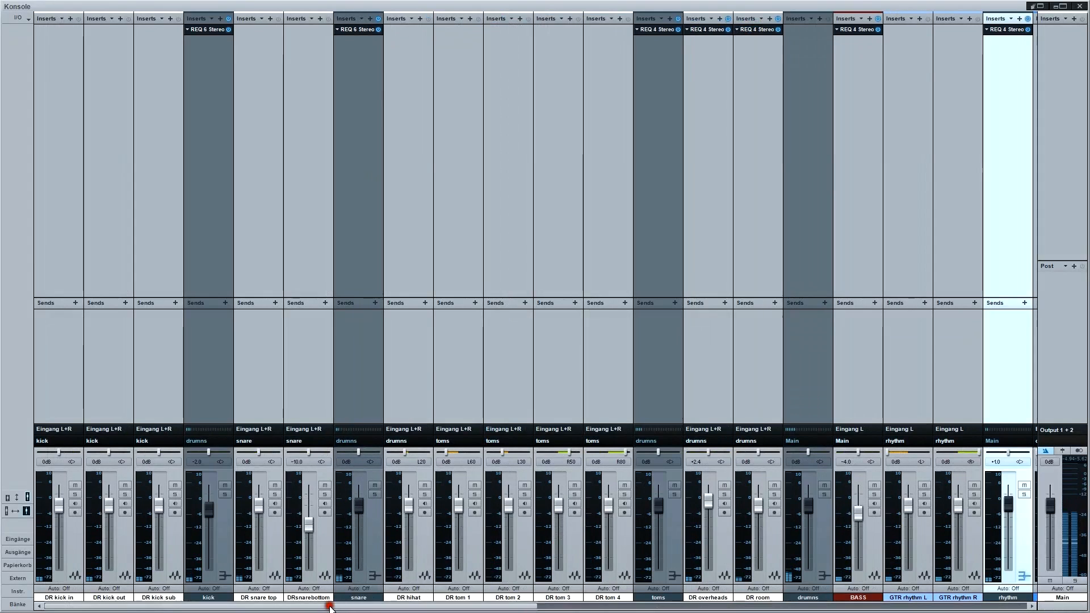
left_click(213, 29)
left_click(301, 91)
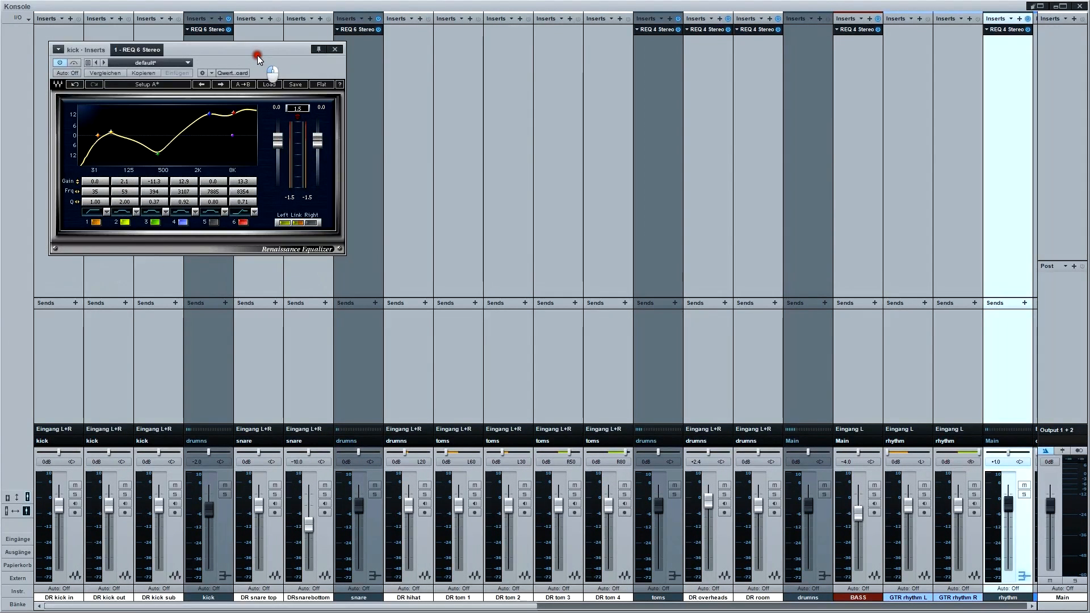
left_click_drag(257, 56, 255, 50)
left_click_drag(306, 606, 491, 610)
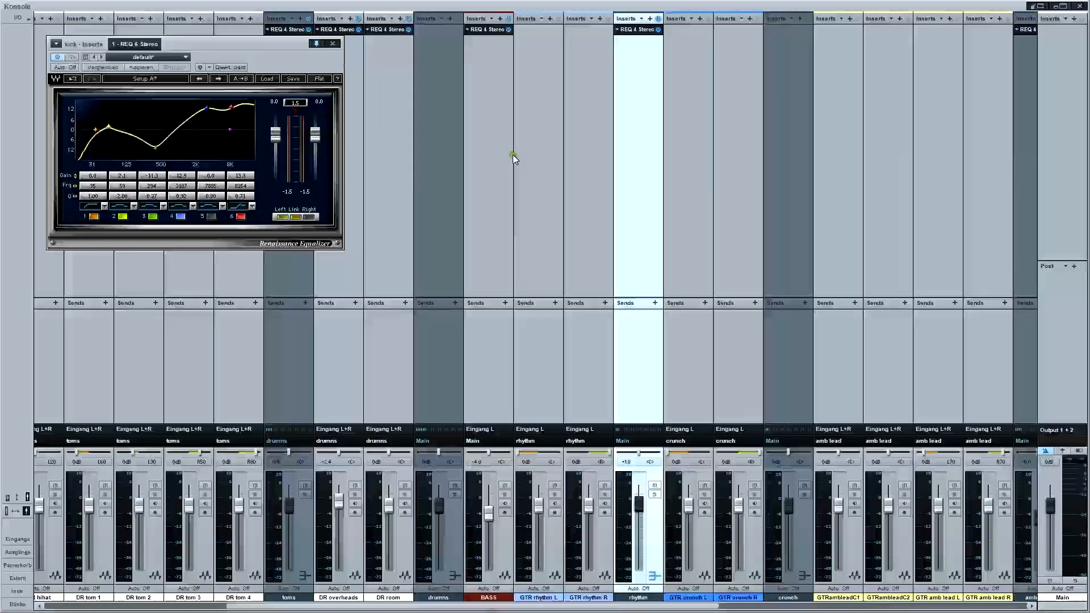
left_click(497, 27)
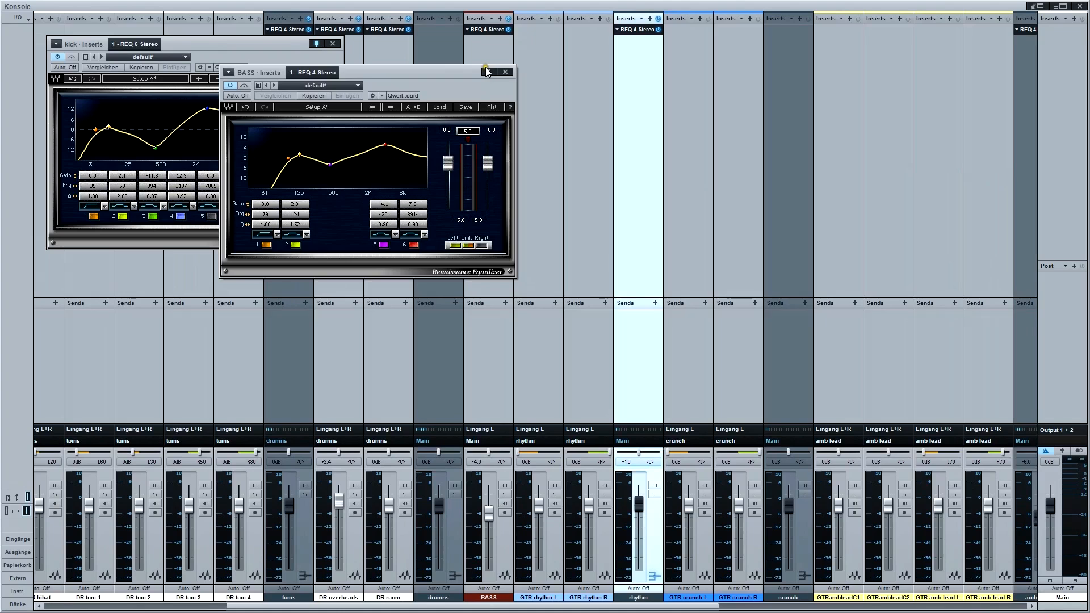
left_click_drag(486, 72, 614, 61)
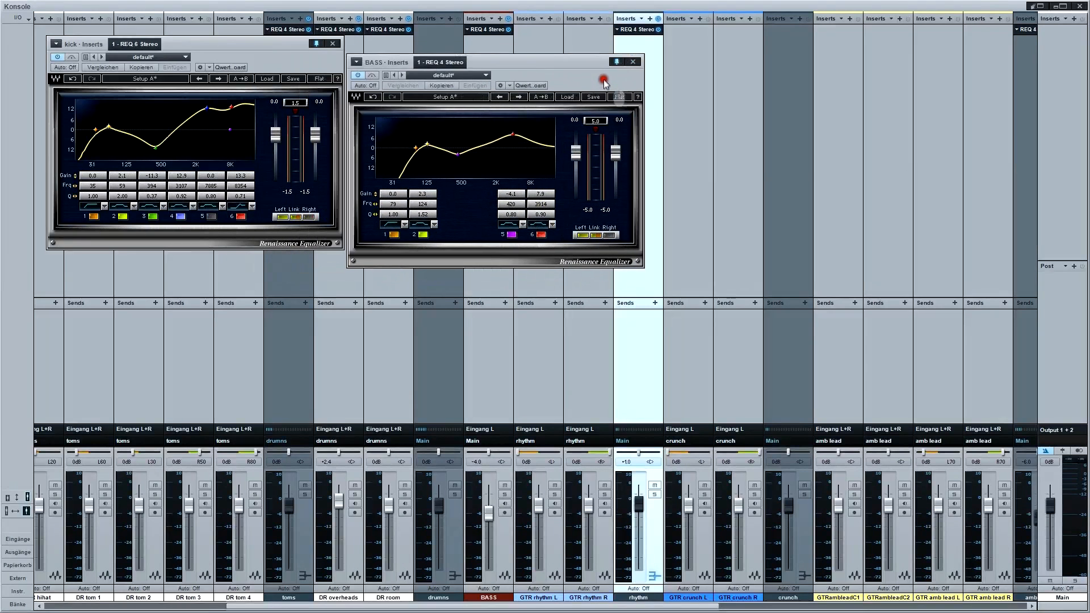
left_click(636, 29)
left_click_drag(883, 73, 887, 73)
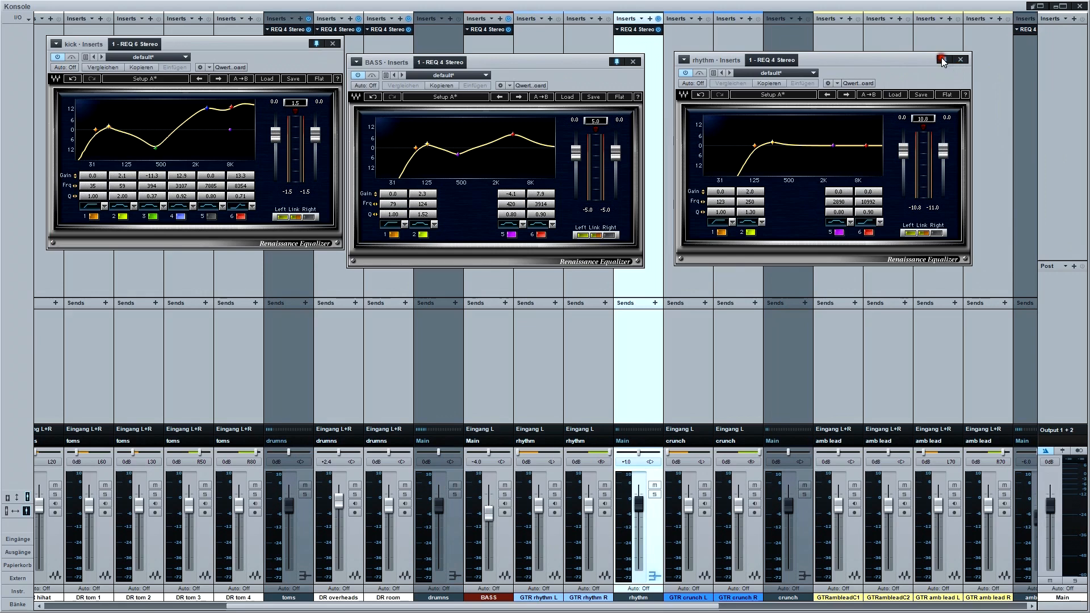